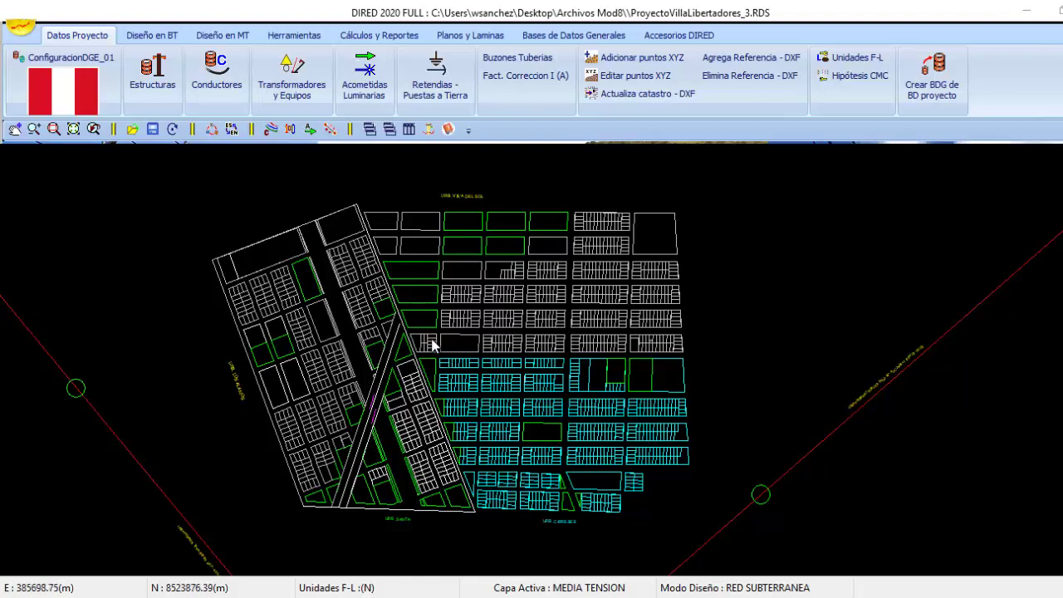
Step: Examine the calculation settings in the low-voltage (BT) general configuration and close it without applying anything
{"action": "left_click", "coordinate": [160, 35]}
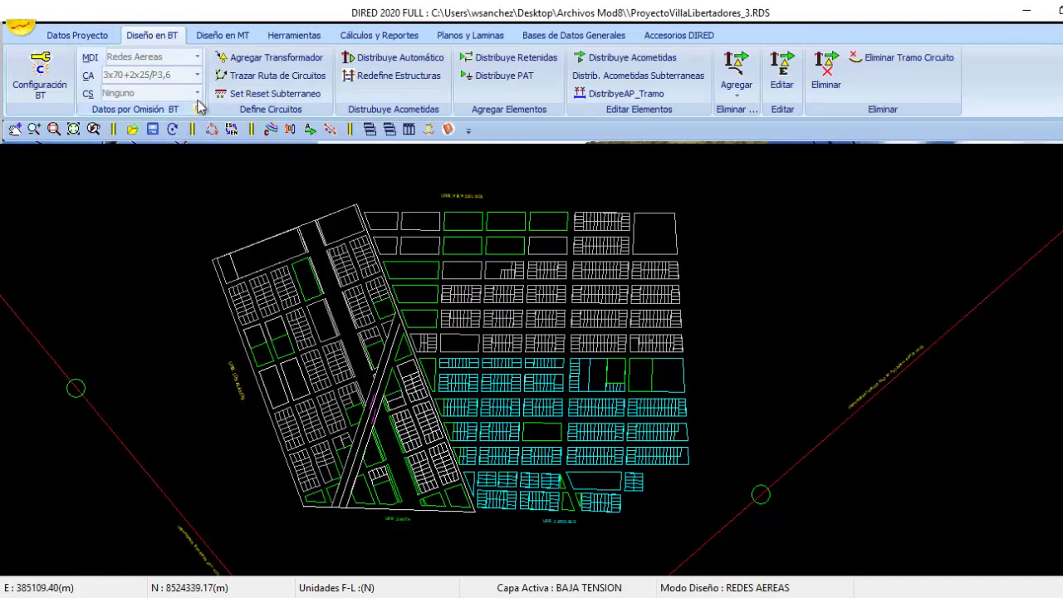
{"action": "left_click", "coordinate": [47, 89]}
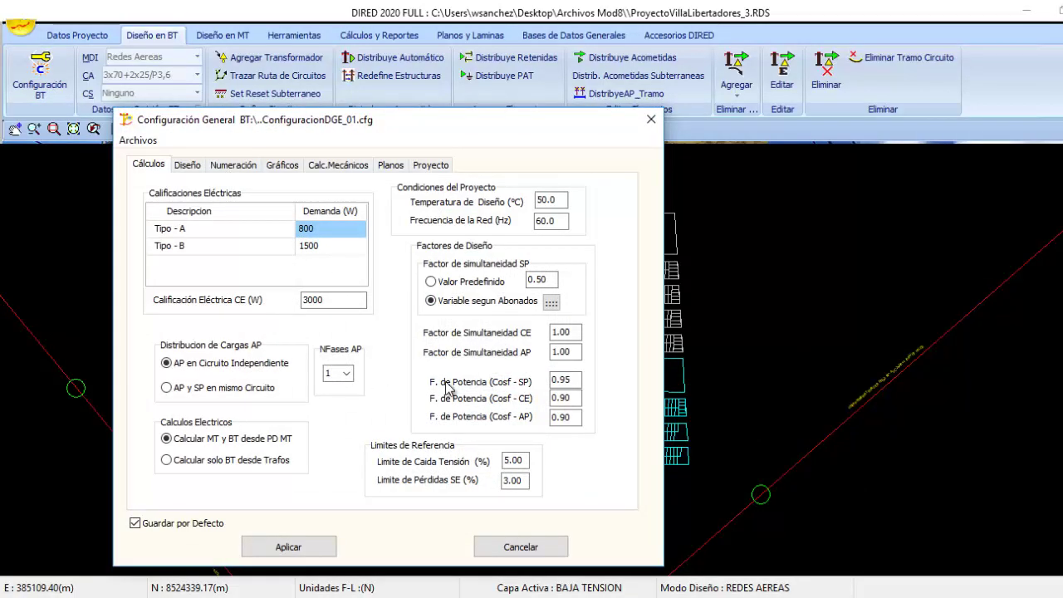
{"action": "left_click", "coordinate": [520, 547]}
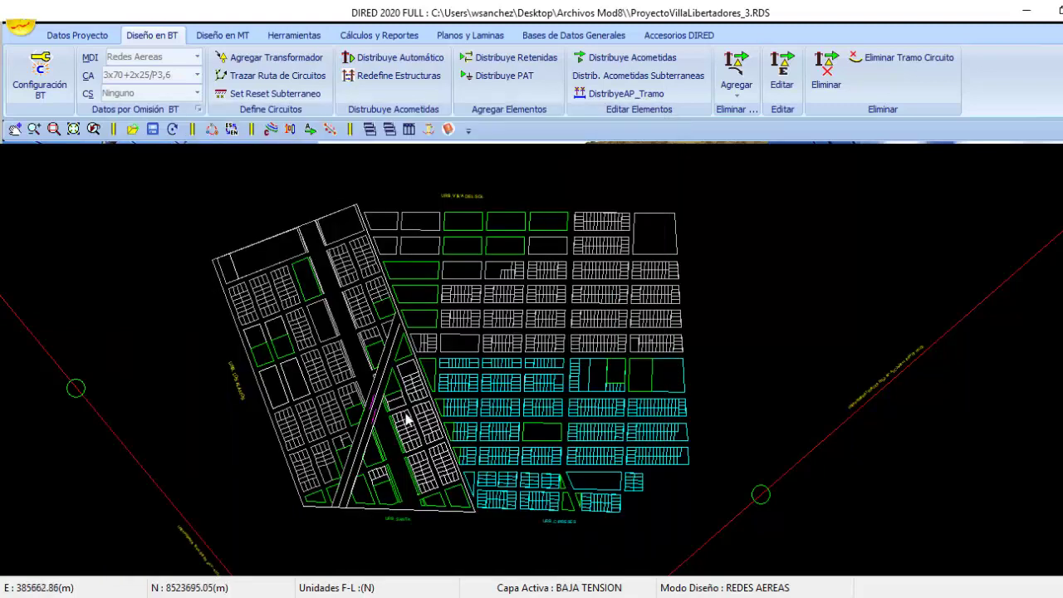
Step: In the BT default data, set the overhead circuit conductor (Conductor Circuitos) to 3x16+16/25
{"action": "left_click", "coordinate": [197, 110]}
{"action": "left_click_drag", "start_coordinate": [411, 150], "coordinate": [378, 71]}
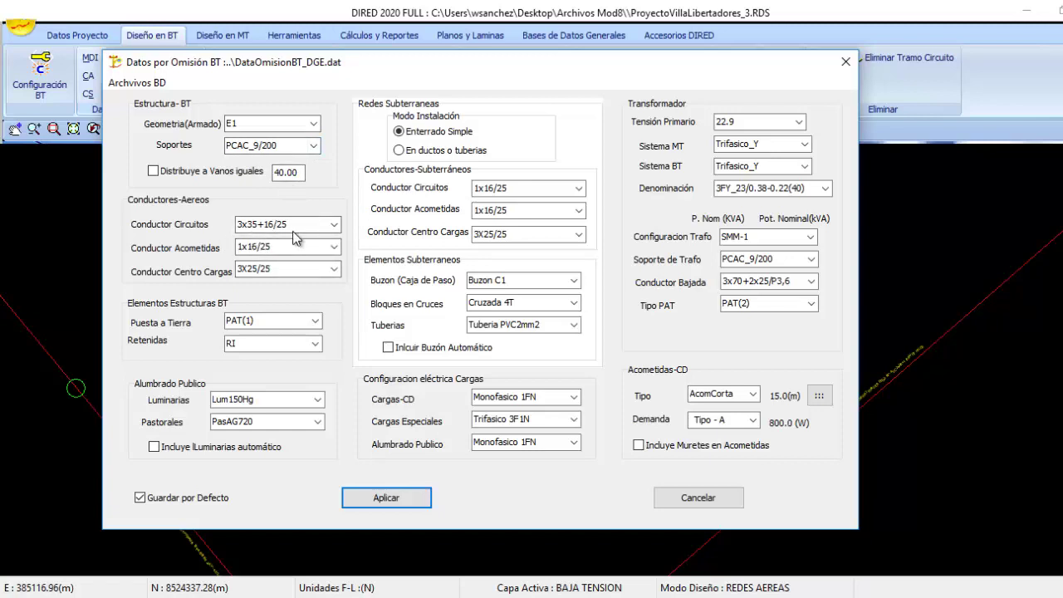
{"action": "left_click", "coordinate": [333, 226]}
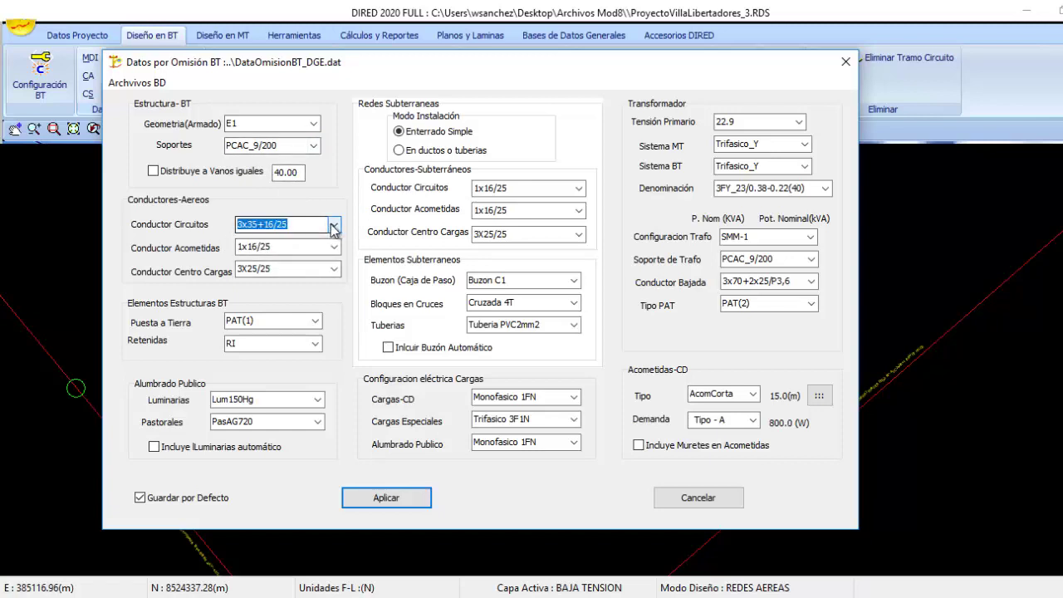
{"action": "left_click", "coordinate": [335, 241]}
{"action": "left_click", "coordinate": [335, 241]}
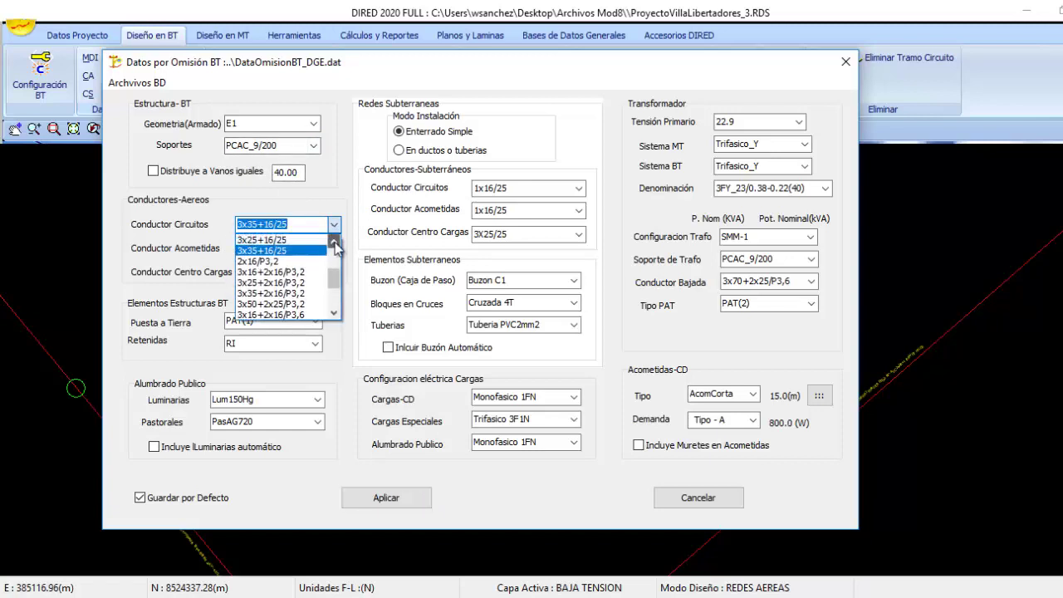
{"action": "left_click", "coordinate": [297, 249]}
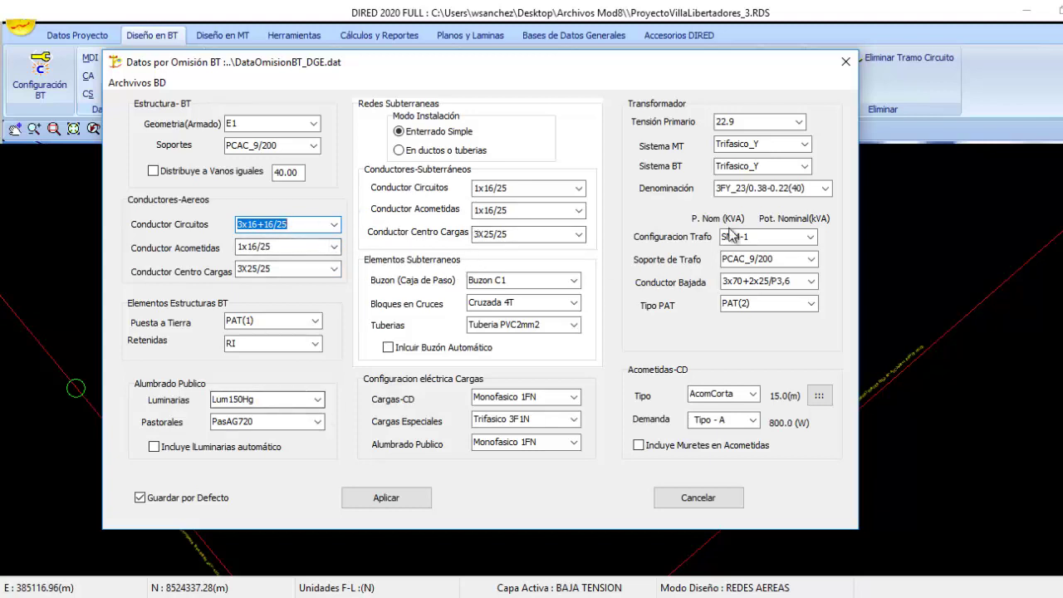
Step: Choose primary voltage 22.9, transformer 3FY_23/0.38-0.22(40) and service demand Tipo - A, and apply the BT default data
{"action": "left_click", "coordinate": [798, 121]}
{"action": "left_click", "coordinate": [746, 138]}
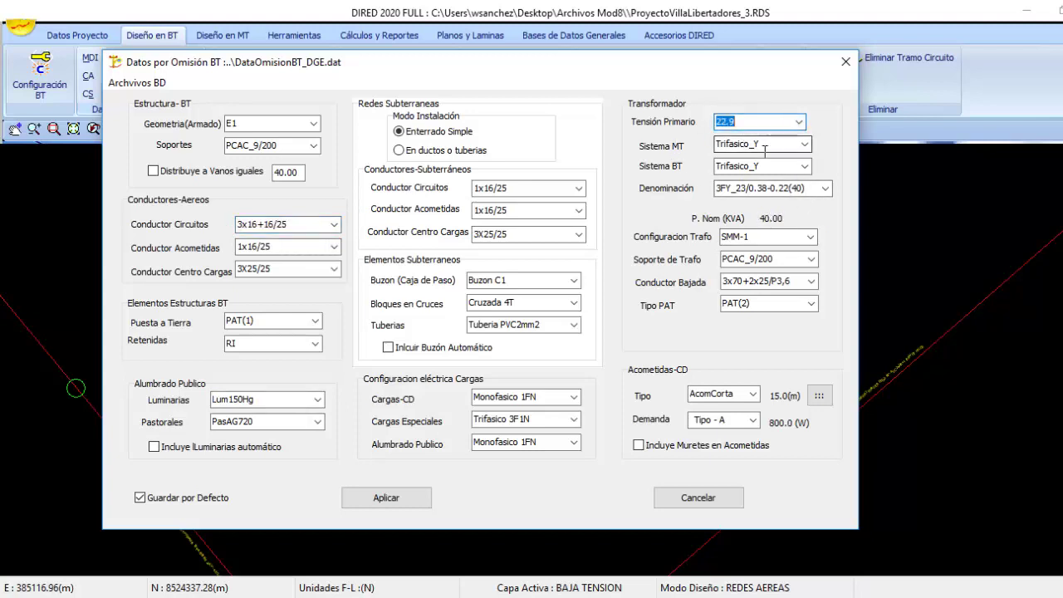
{"action": "left_click", "coordinate": [825, 188]}
{"action": "left_click", "coordinate": [798, 205]}
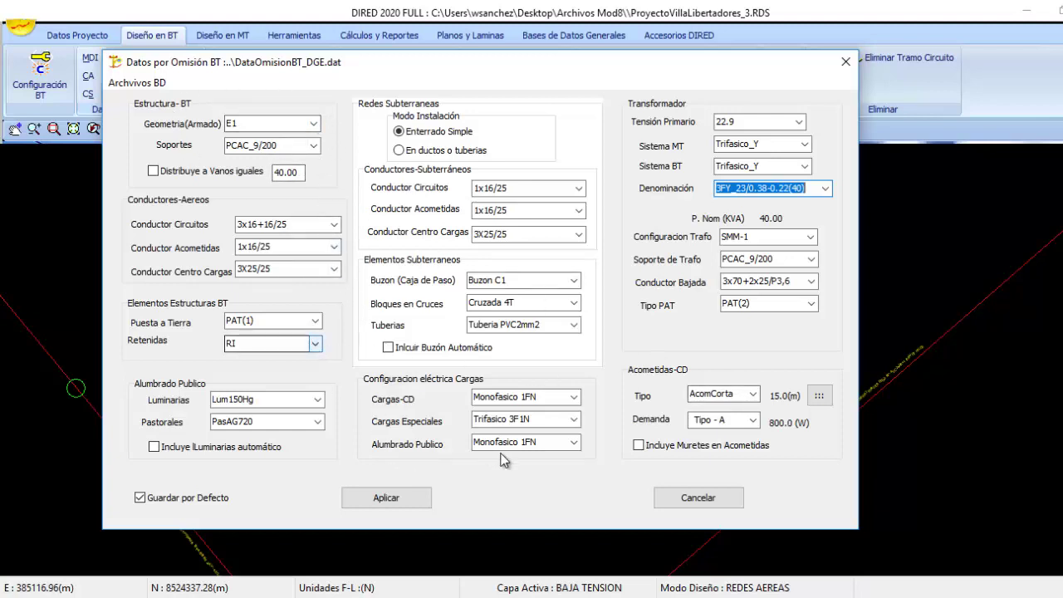
{"action": "left_click", "coordinate": [746, 421]}
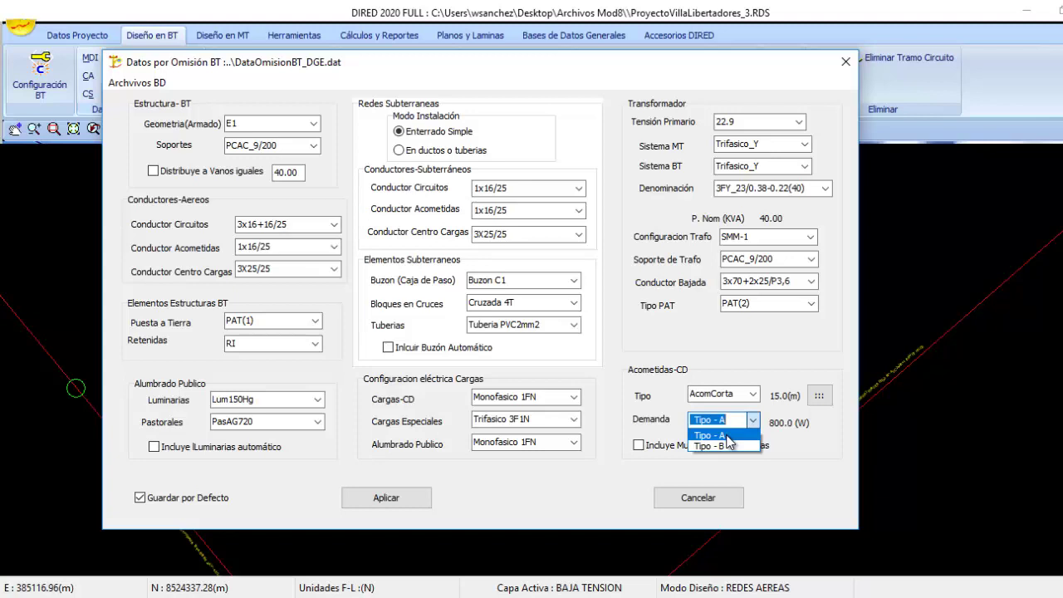
{"action": "left_click", "coordinate": [727, 436]}
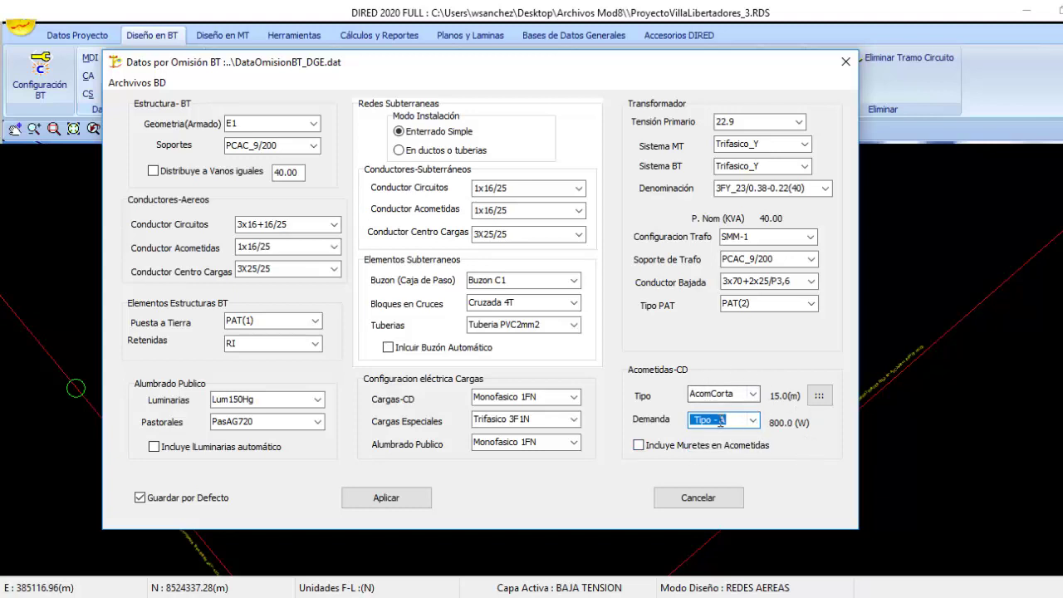
{"action": "left_click", "coordinate": [393, 499]}
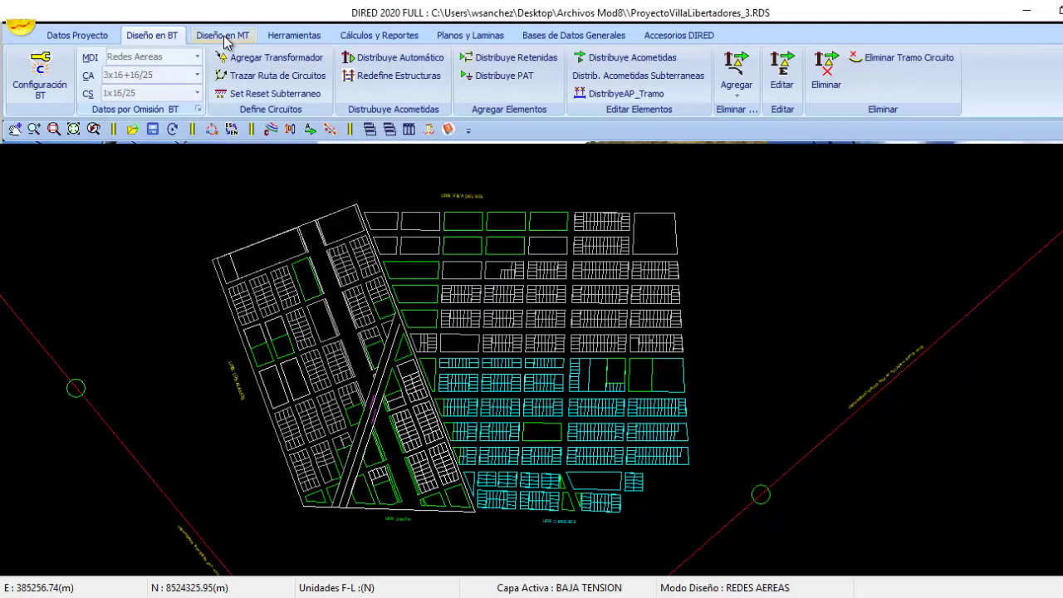
Step: In the medium-voltage (MT) default data, choose structure geometry PSV1-3 and support PCAC_13/200
{"action": "left_click", "coordinate": [225, 38]}
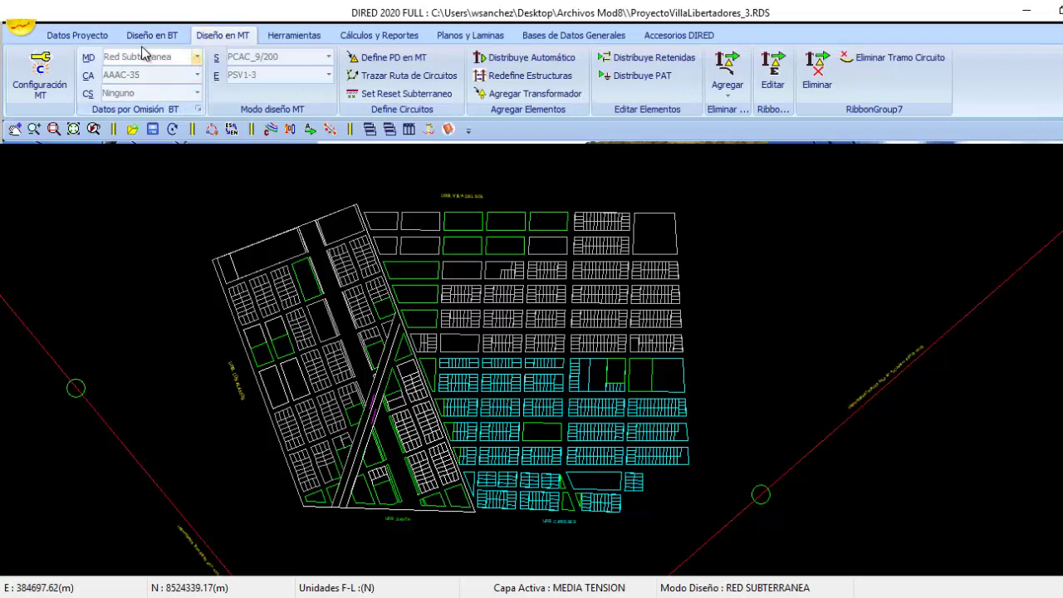
{"action": "left_click", "coordinate": [199, 116]}
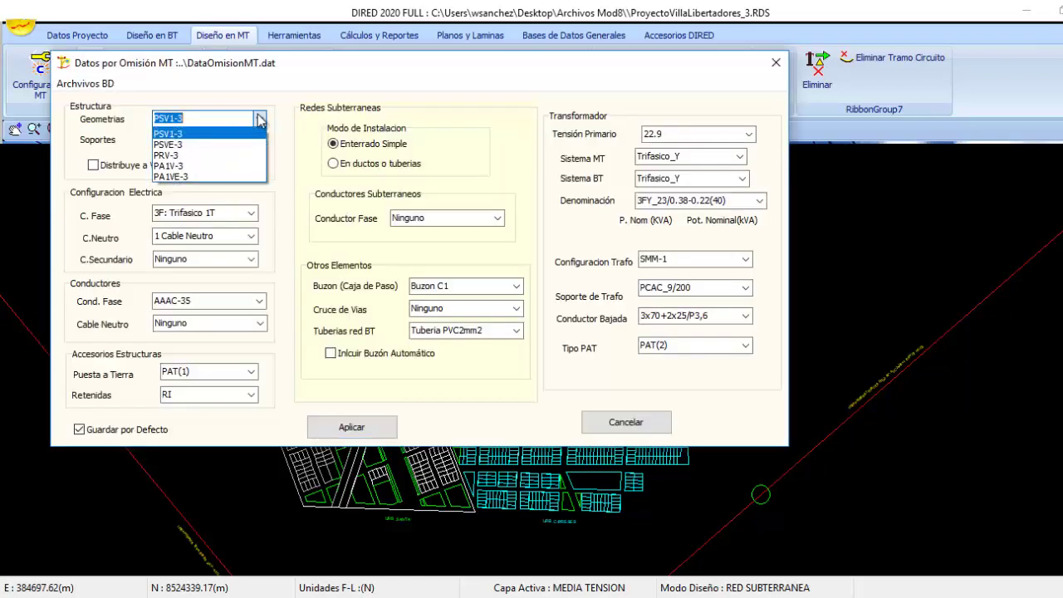
{"action": "left_click", "coordinate": [213, 133]}
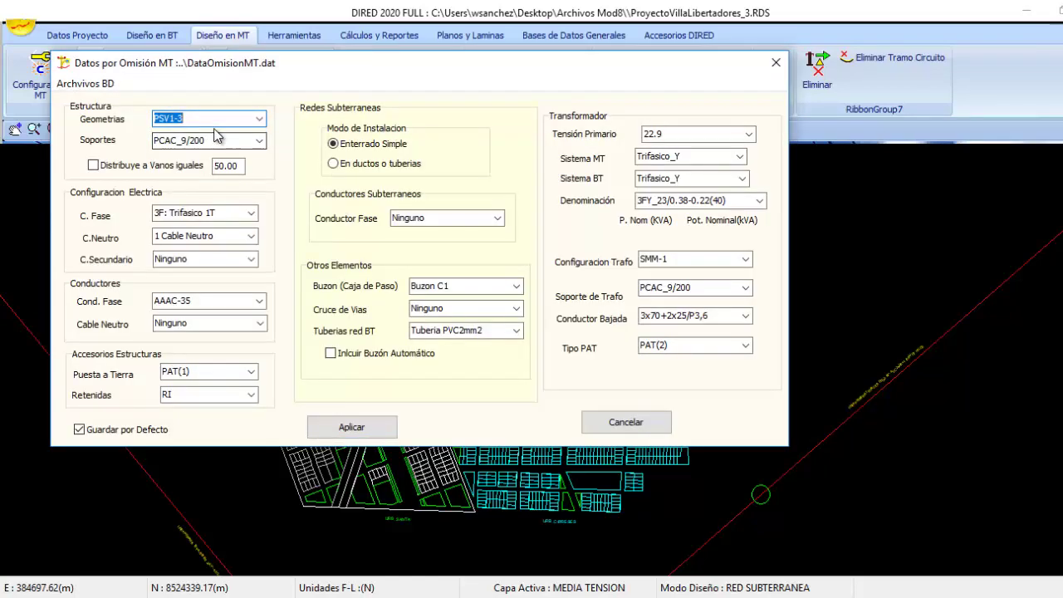
{"action": "left_click", "coordinate": [222, 122]}
{"action": "left_click", "coordinate": [260, 142]}
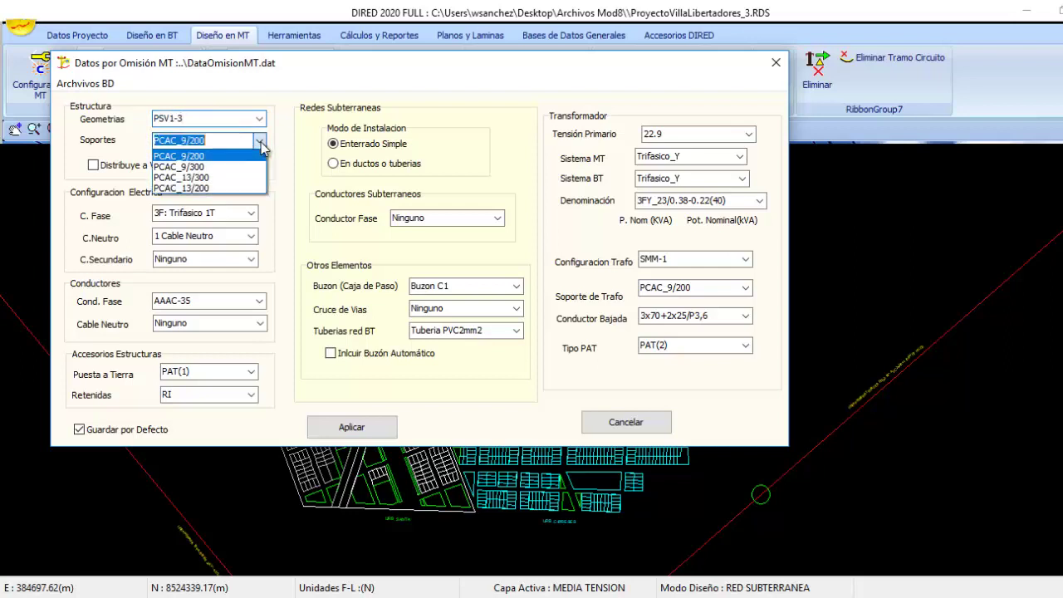
{"action": "left_click", "coordinate": [221, 188]}
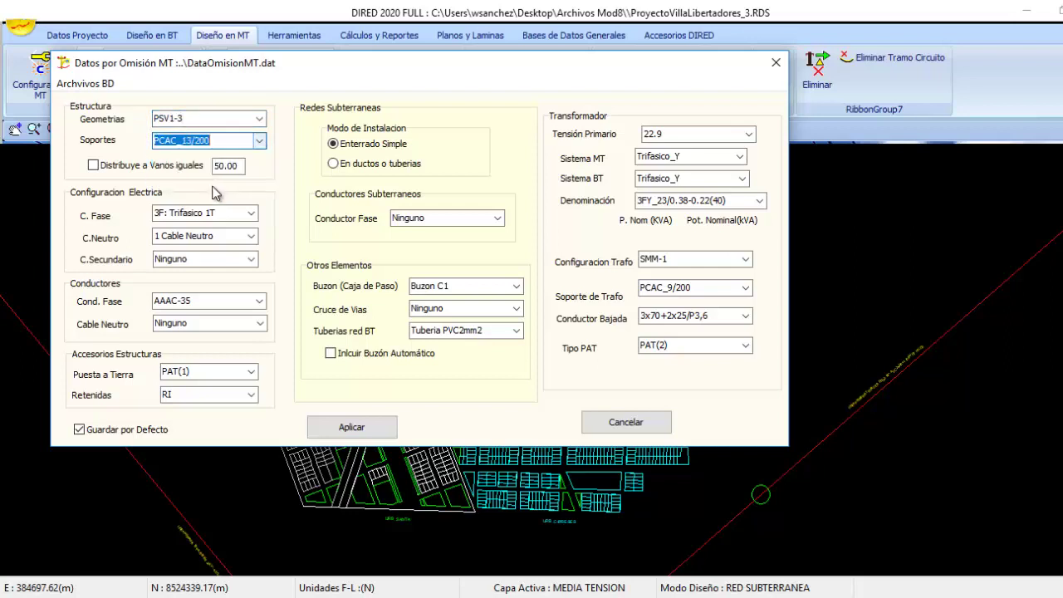
Step: Keep the MT electrical configuration at phase 3F: Trifasico 1T with 1 Cable Neutro
{"action": "left_click", "coordinate": [253, 214]}
{"action": "left_click", "coordinate": [241, 240]}
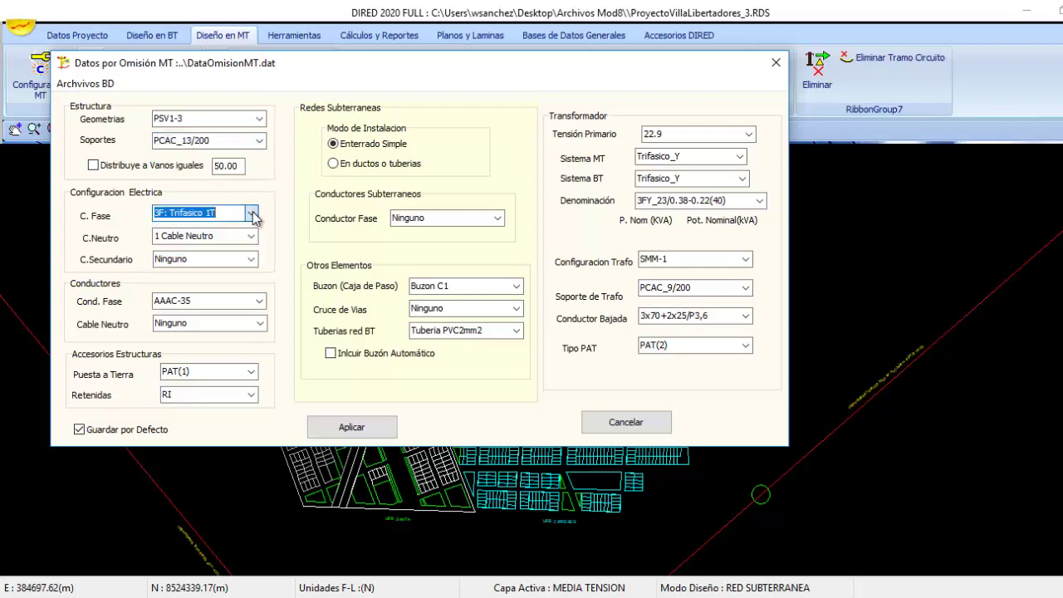
{"action": "left_click", "coordinate": [251, 238]}
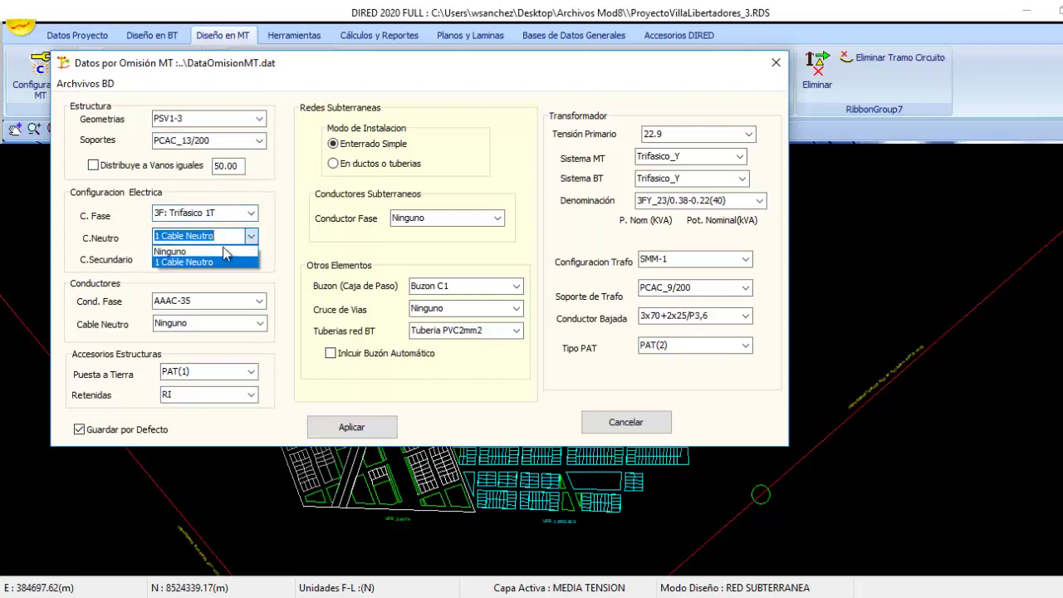
{"action": "left_click", "coordinate": [228, 253]}
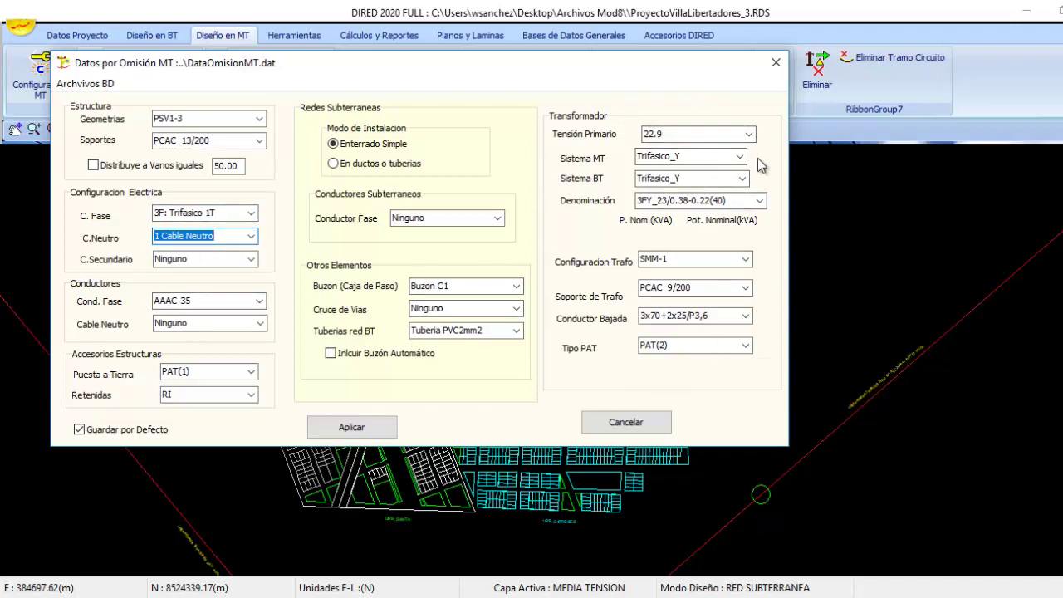
Step: Set the transformer support to PCAC_13/300 and the down conductor to 3x70+2x25/P3,6, and apply the MT default data
{"action": "left_click", "coordinate": [744, 289]}
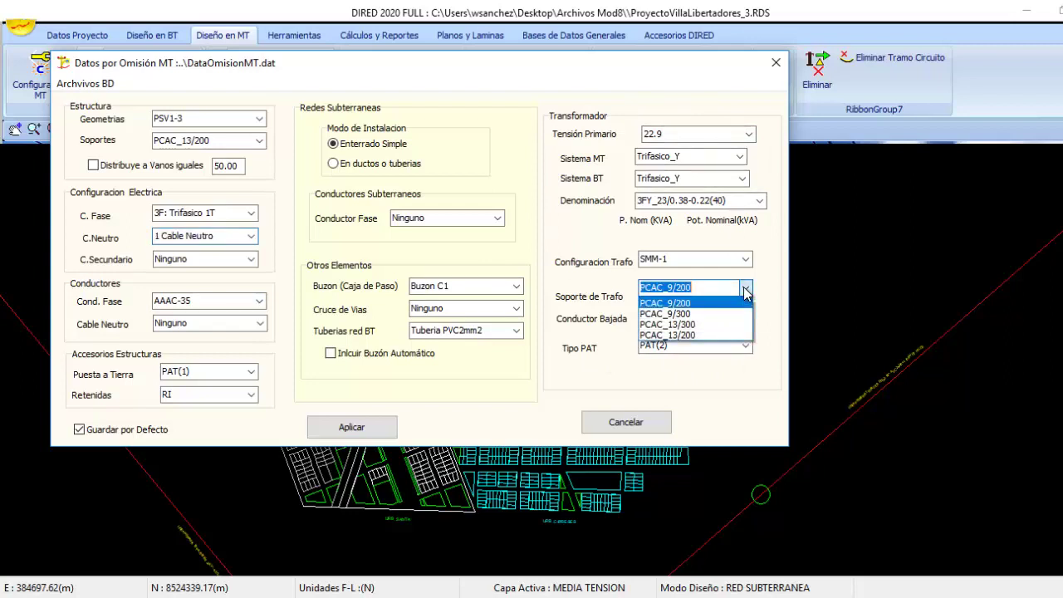
{"action": "left_click", "coordinate": [699, 323]}
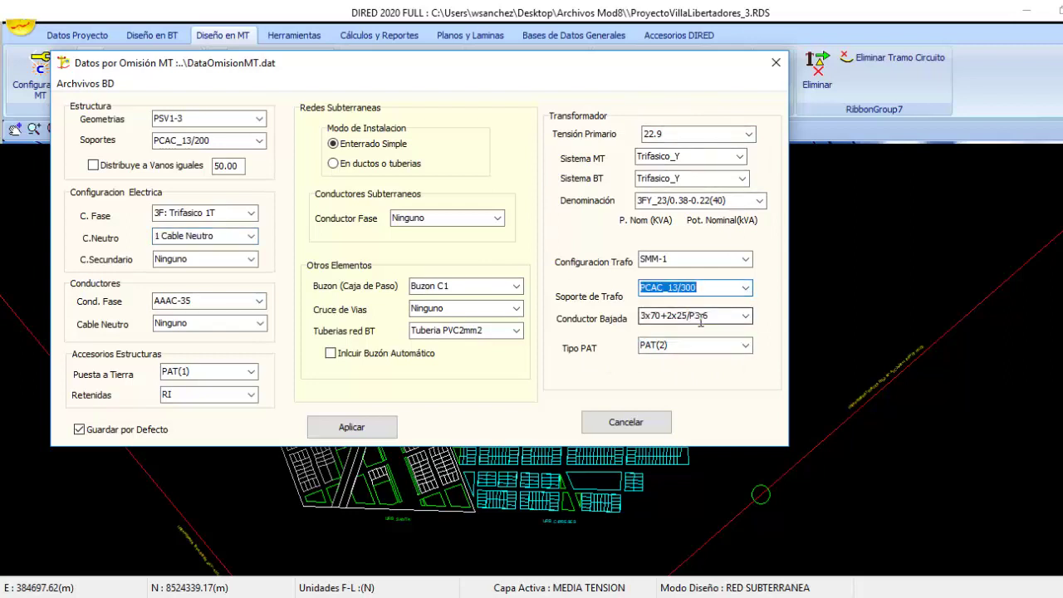
{"action": "left_click", "coordinate": [746, 317]}
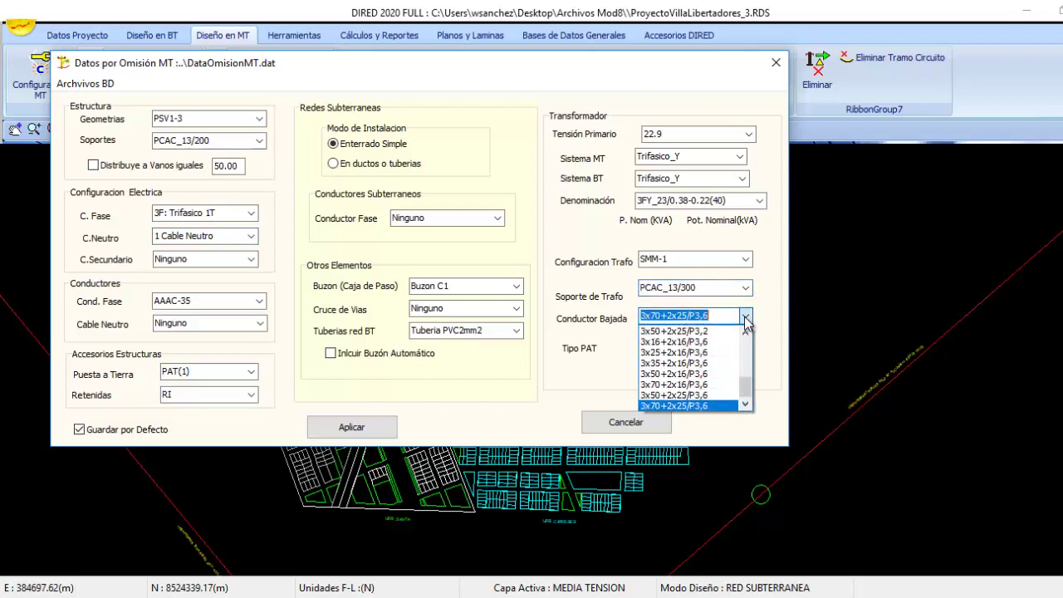
{"action": "left_click", "coordinate": [704, 406]}
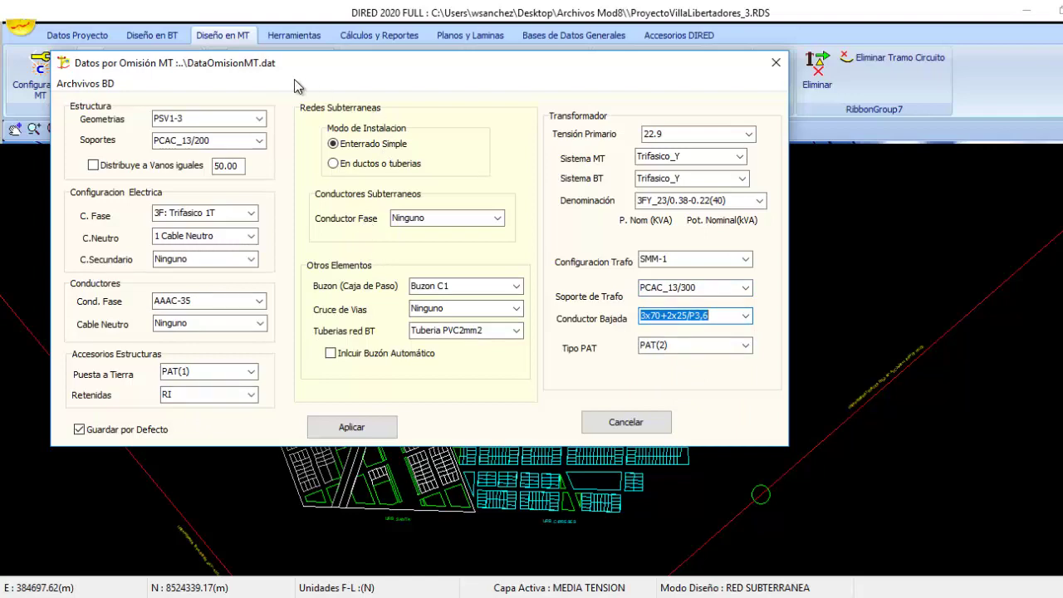
{"action": "left_click", "coordinate": [352, 427]}
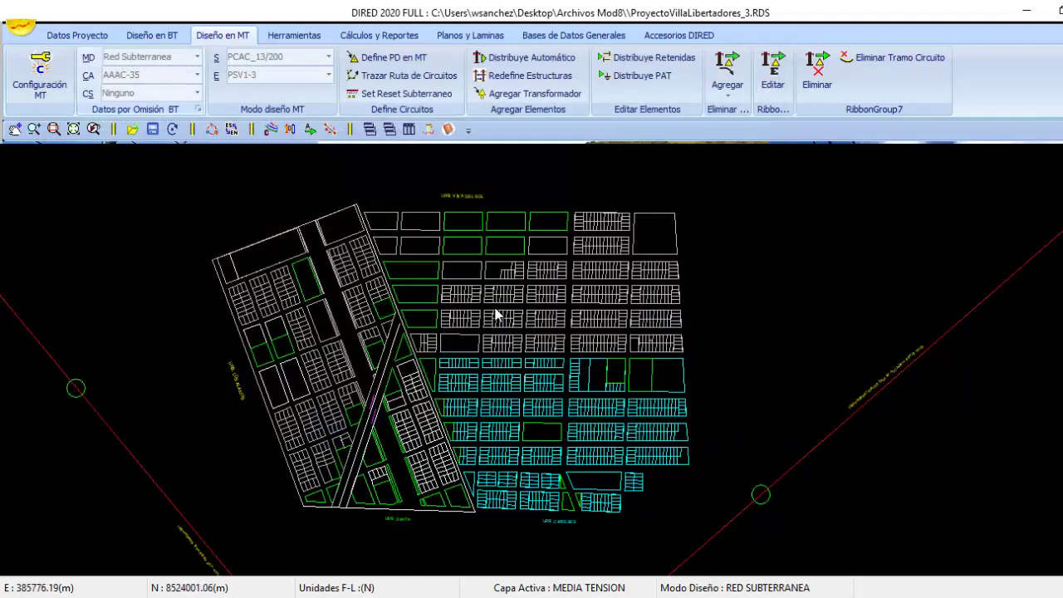
Step: Return to BT design and place four 40 kVA transformers spread over the lots east of the diagonal avenue
{"action": "scroll", "coordinate": [529, 311], "scroll_direction": "up", "scroll_amount": 2}
{"action": "scroll", "coordinate": [552, 322], "scroll_direction": "up", "scroll_amount": 1}
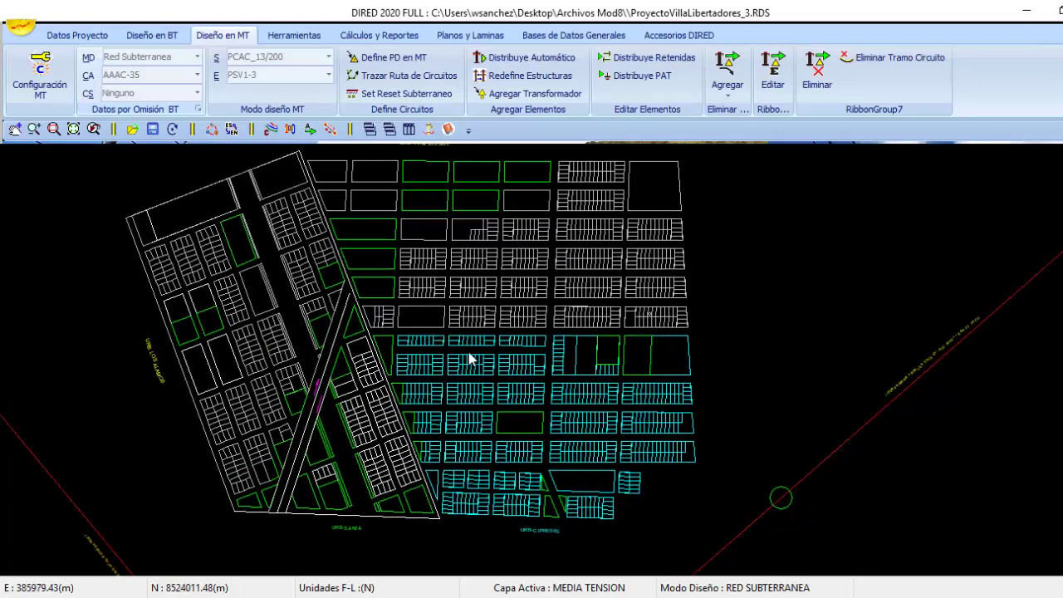
{"action": "scroll", "coordinate": [463, 395], "scroll_direction": "up", "scroll_amount": 2}
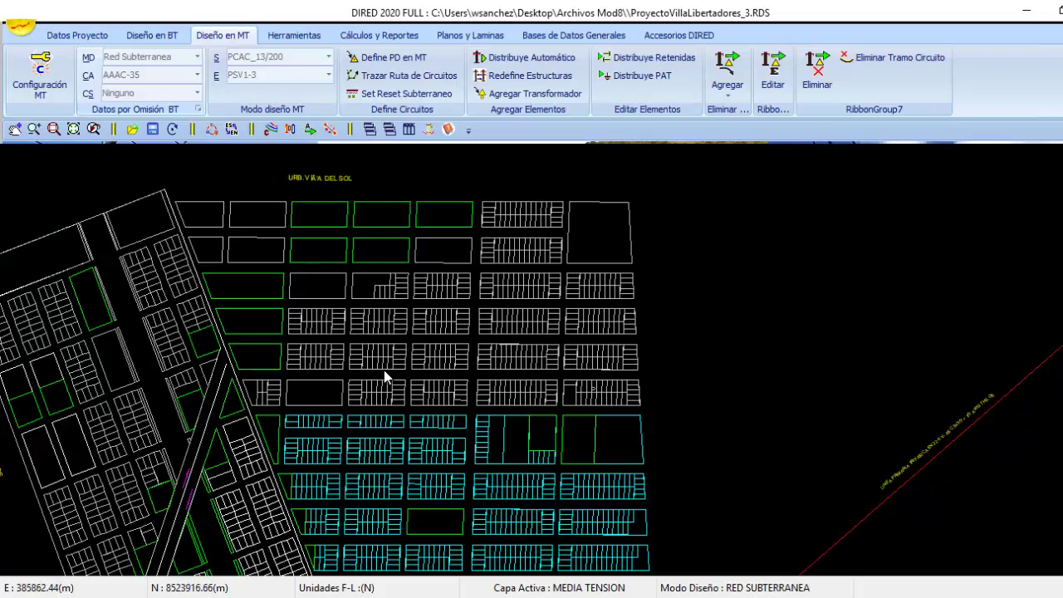
{"action": "left_click", "coordinate": [164, 37]}
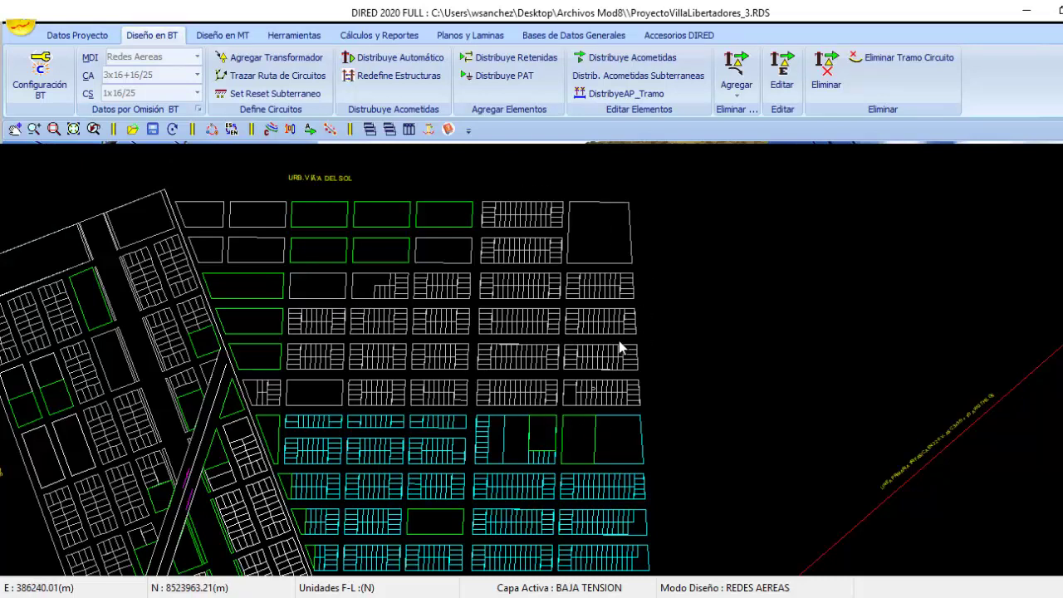
{"action": "left_click", "coordinate": [277, 66]}
{"action": "left_click", "coordinate": [282, 75]}
{"action": "left_click", "coordinate": [281, 74]}
{"action": "left_click", "coordinate": [281, 76]}
Step: Enable the transformer reach radius at 250, set the transformer graphic scale to 10, and apply the graphics configuration
{"action": "left_click", "coordinate": [271, 129]}
{"action": "left_click", "coordinate": [86, 330]}
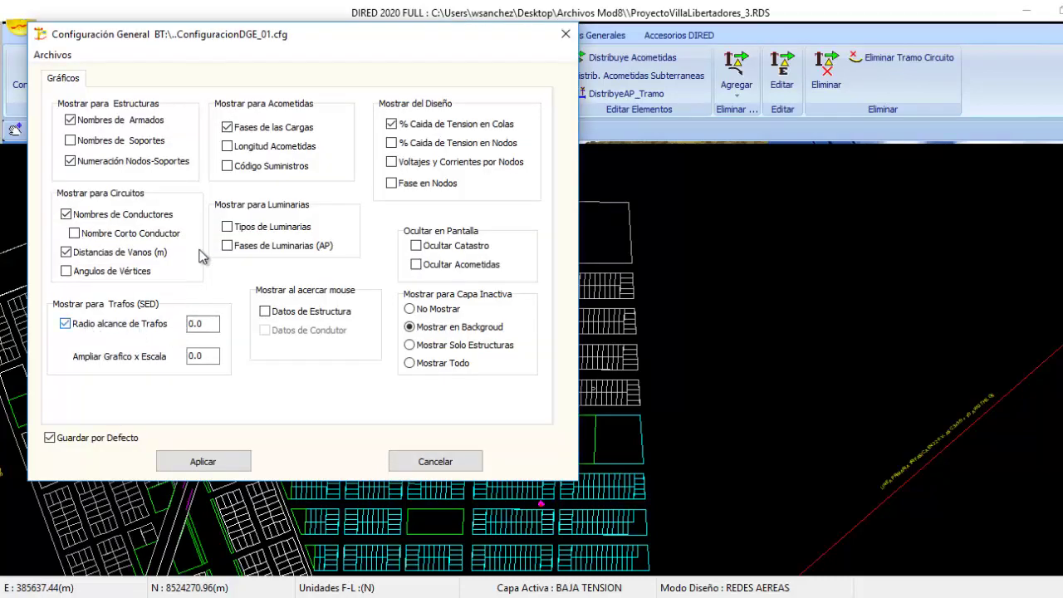
{"action": "left_click", "coordinate": [194, 323]}
{"action": "type", "text": "2"}
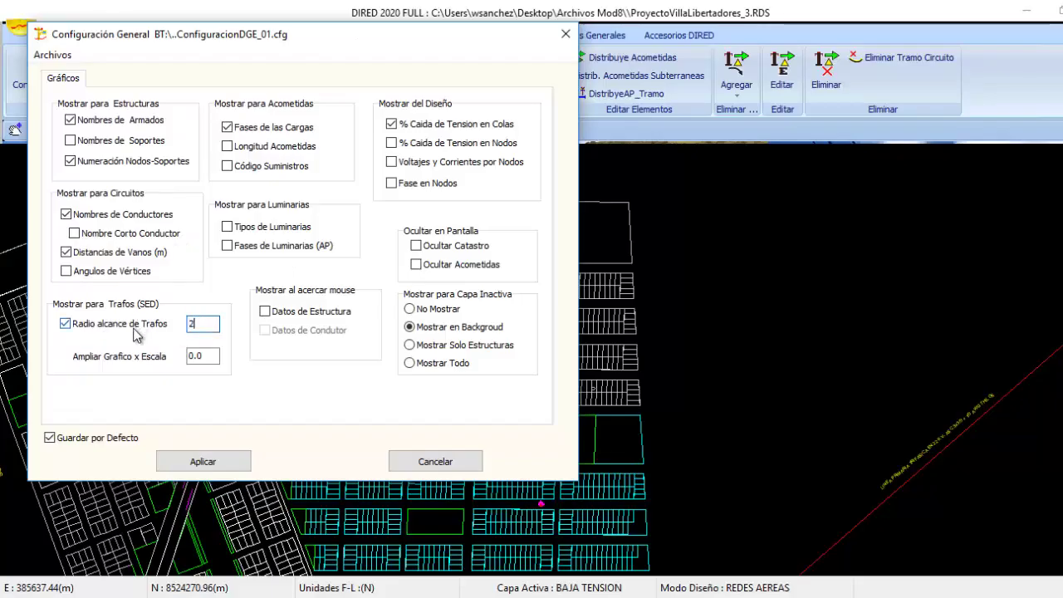
{"action": "type", "text": "50"}
{"action": "key", "text": "Tab"}
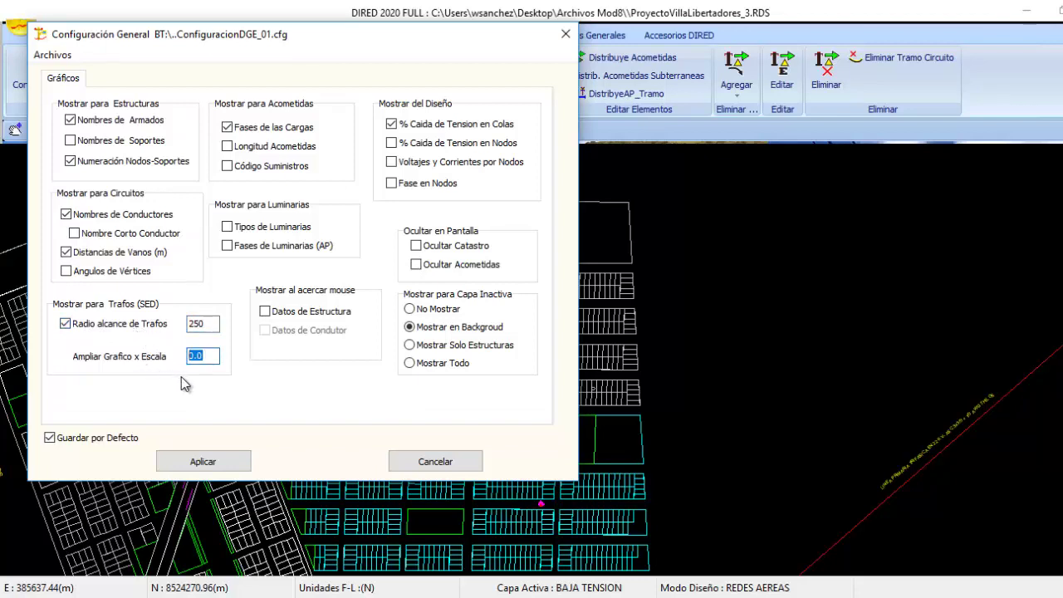
{"action": "type", "text": "10"}
{"action": "left_click", "coordinate": [213, 460]}
Step: Using the free SED drag, move transformer SE-04 south-east and nudge SE-03 slightly east so the two line up
{"action": "scroll", "coordinate": [540, 434], "scroll_direction": "up", "scroll_amount": 2}
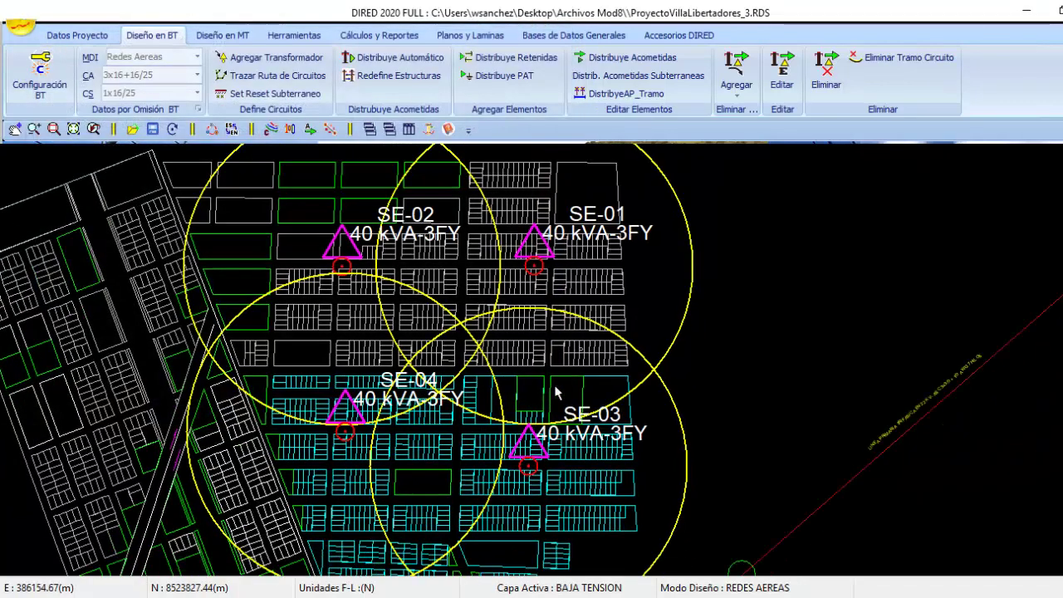
{"action": "scroll", "coordinate": [566, 405], "scroll_direction": "down", "scroll_amount": 2}
{"action": "left_click_drag", "start_coordinate": [552, 425], "coordinate": [537, 344]}
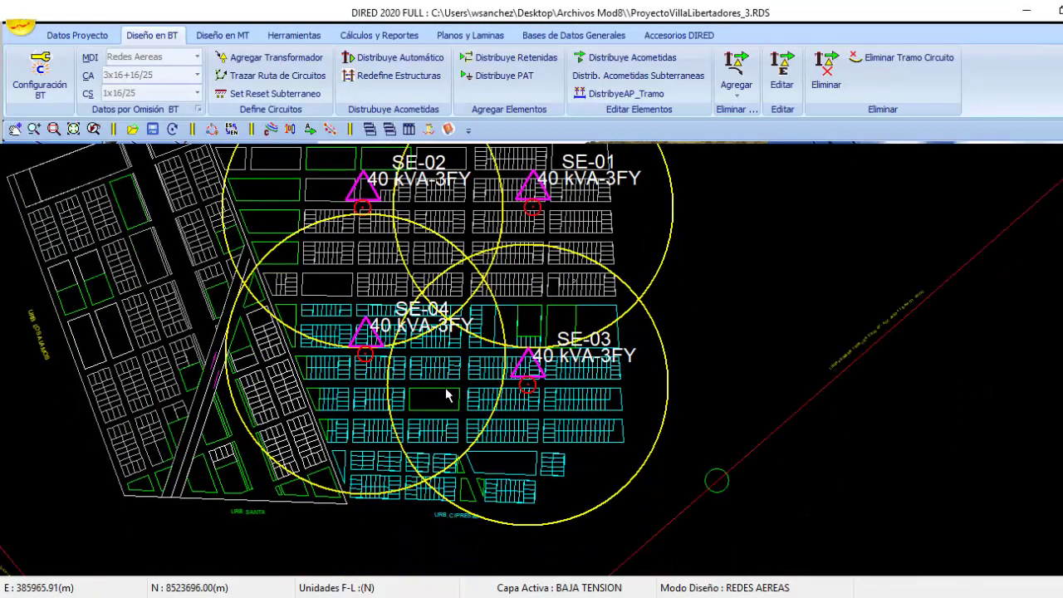
{"action": "mouse_move", "coordinate": [442, 373]}
{"action": "left_mouse_down"}
{"action": "mouse_move", "coordinate": [454, 389]}
{"action": "mouse_move", "coordinate": [475, 389]}
{"action": "left_mouse_up"}
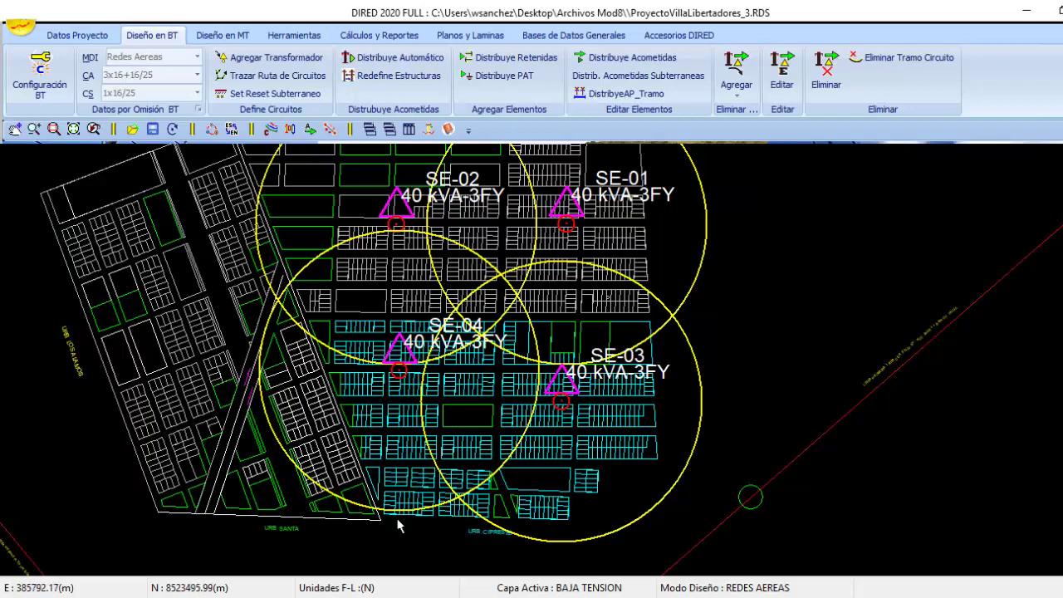
{"action": "scroll", "coordinate": [401, 376], "scroll_direction": "up", "scroll_amount": 1}
{"action": "right_click", "coordinate": [409, 378]}
{"action": "mouse_move", "coordinate": [498, 292]}
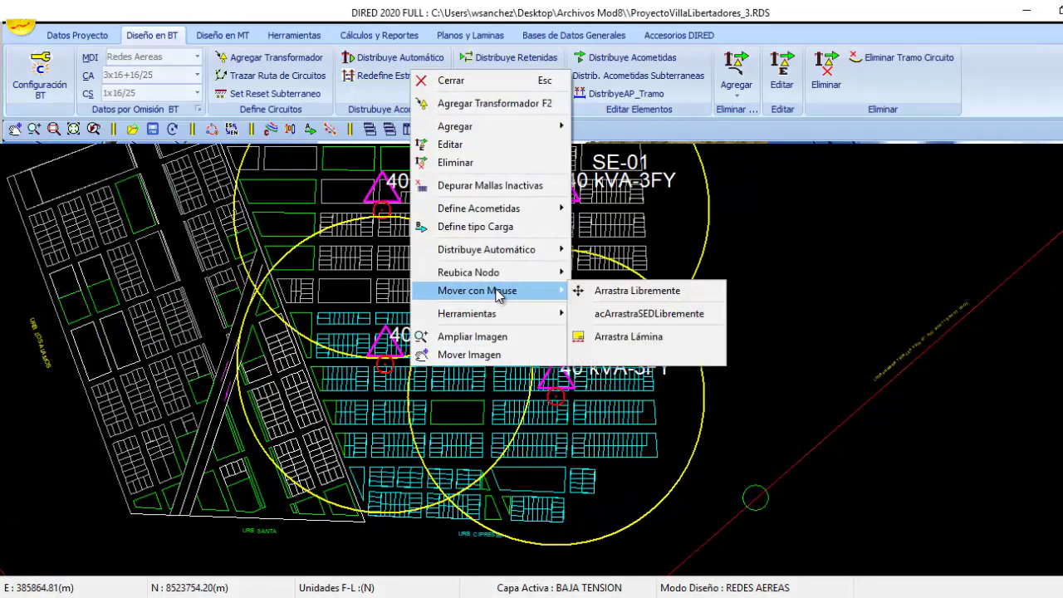
{"action": "left_click", "coordinate": [619, 316]}
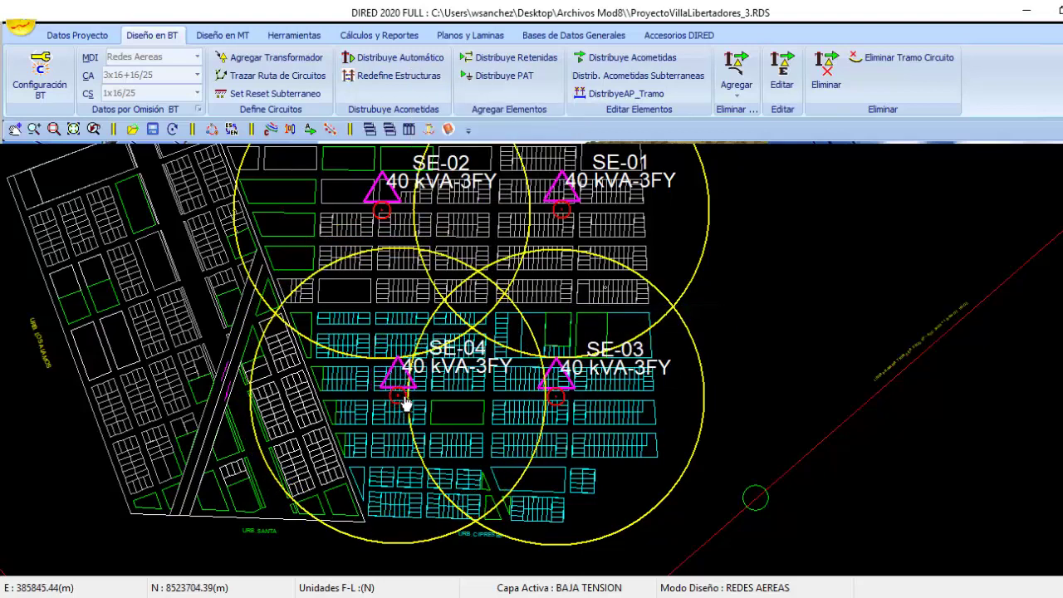
{"action": "left_click", "coordinate": [402, 395]}
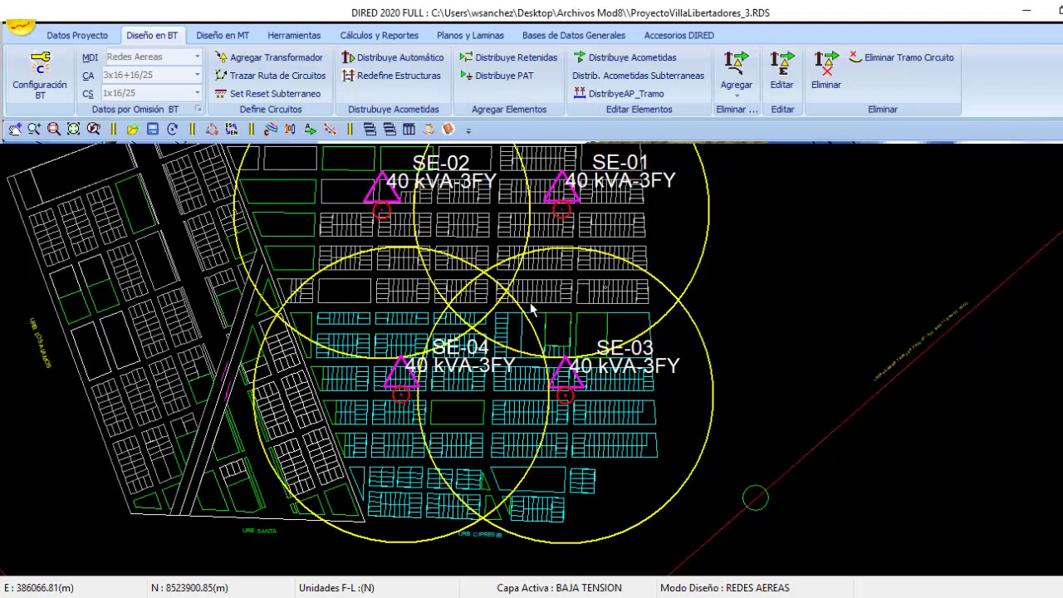
Step: Turn off the transformer reach radius, set the transformer graphic scale to 2, and apply the graphics configuration
{"action": "left_click_drag", "start_coordinate": [576, 293], "coordinate": [575, 378]}
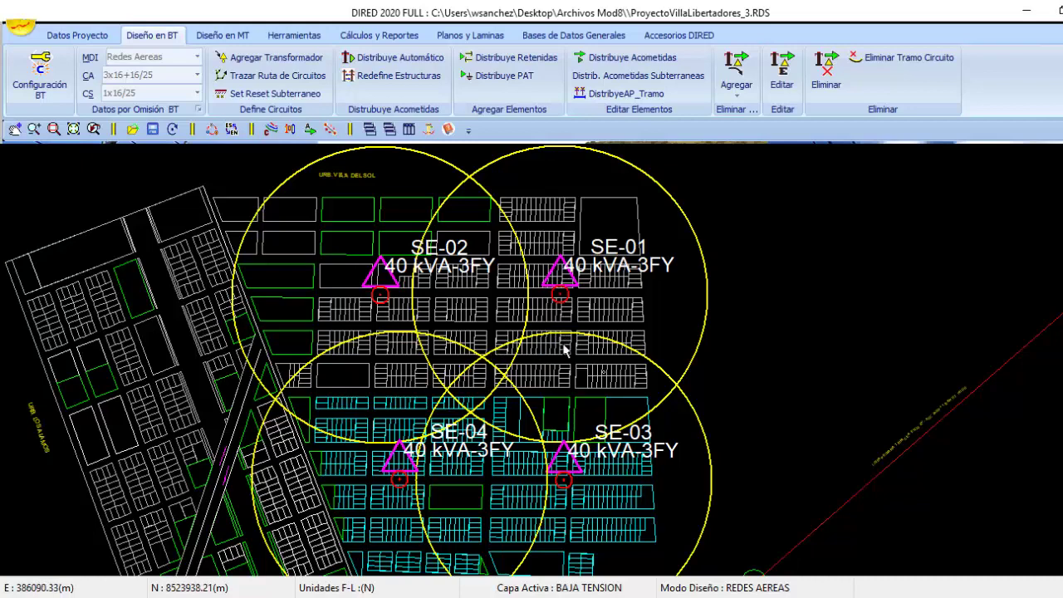
{"action": "right_click", "coordinate": [504, 217]}
{"action": "left_click", "coordinate": [540, 476]}
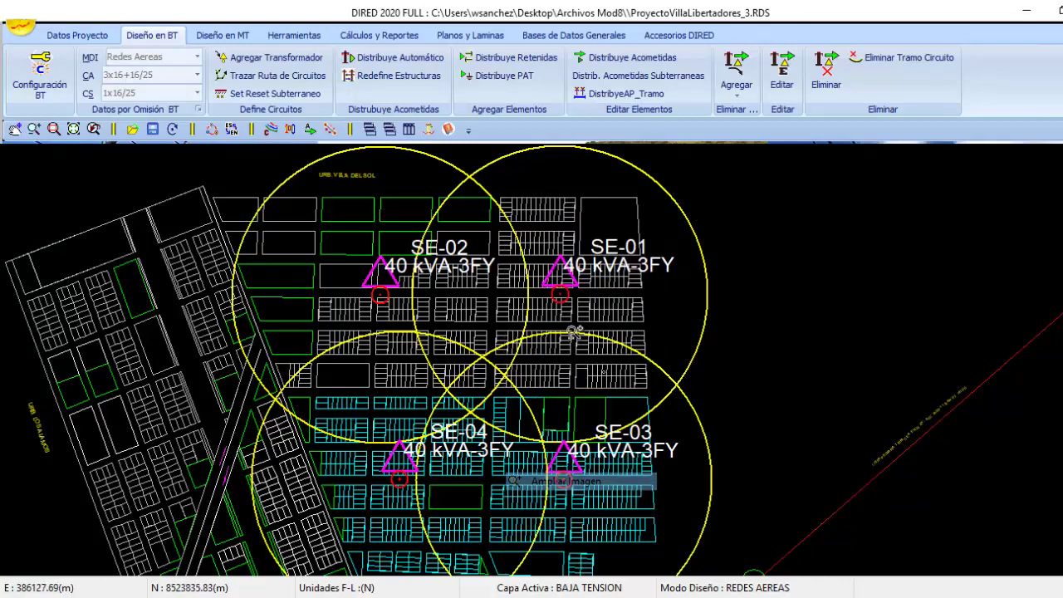
{"action": "left_click", "coordinate": [690, 415]}
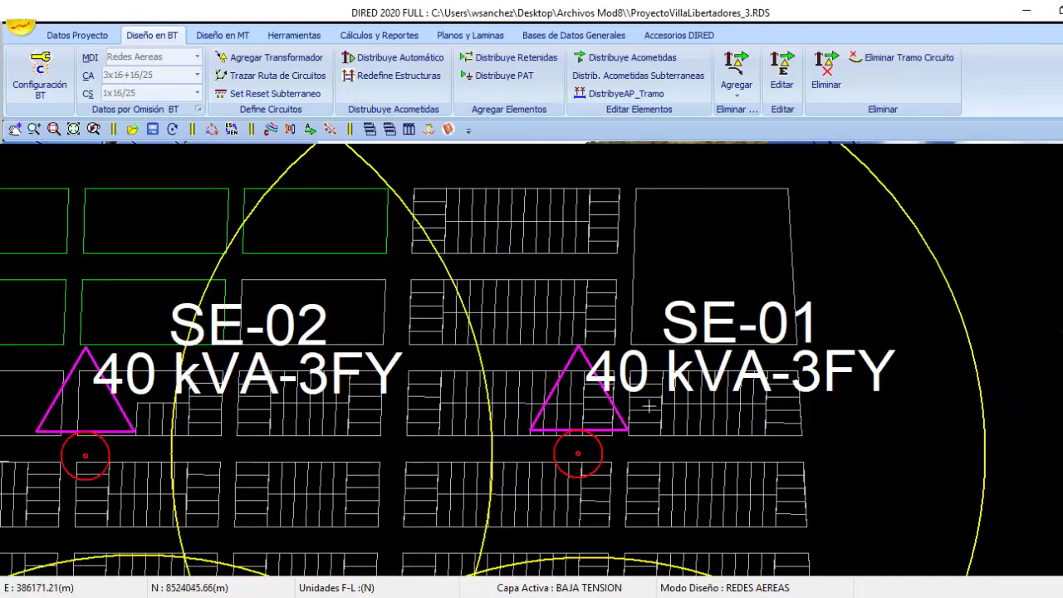
{"action": "right_click", "coordinate": [626, 314]}
{"action": "left_click", "coordinate": [599, 349]}
{"action": "left_click_drag", "start_coordinate": [624, 427], "coordinate": [469, 328]}
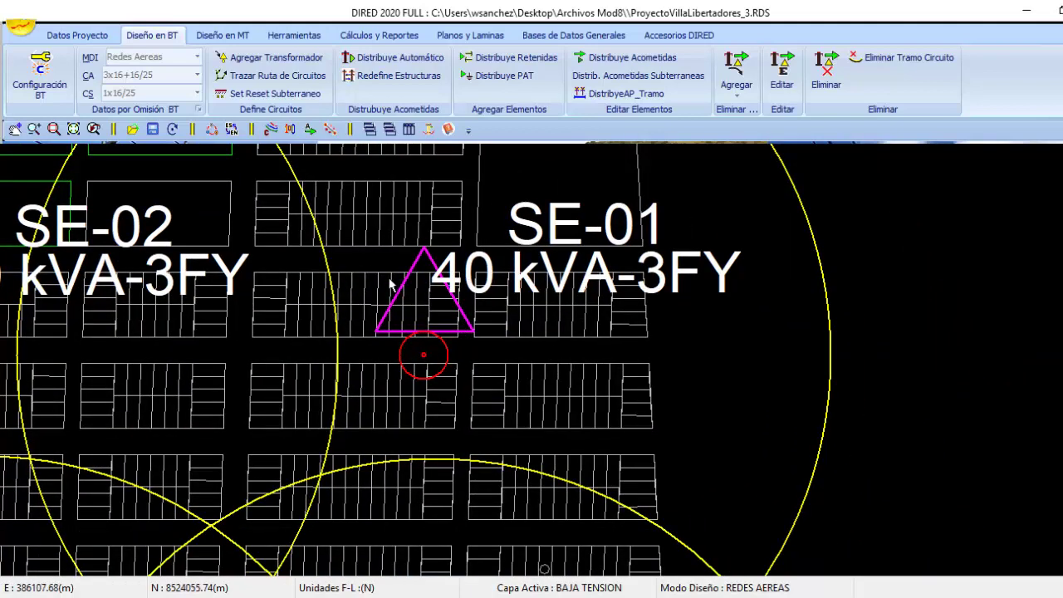
{"action": "left_click", "coordinate": [275, 131]}
{"action": "left_click", "coordinate": [137, 343]}
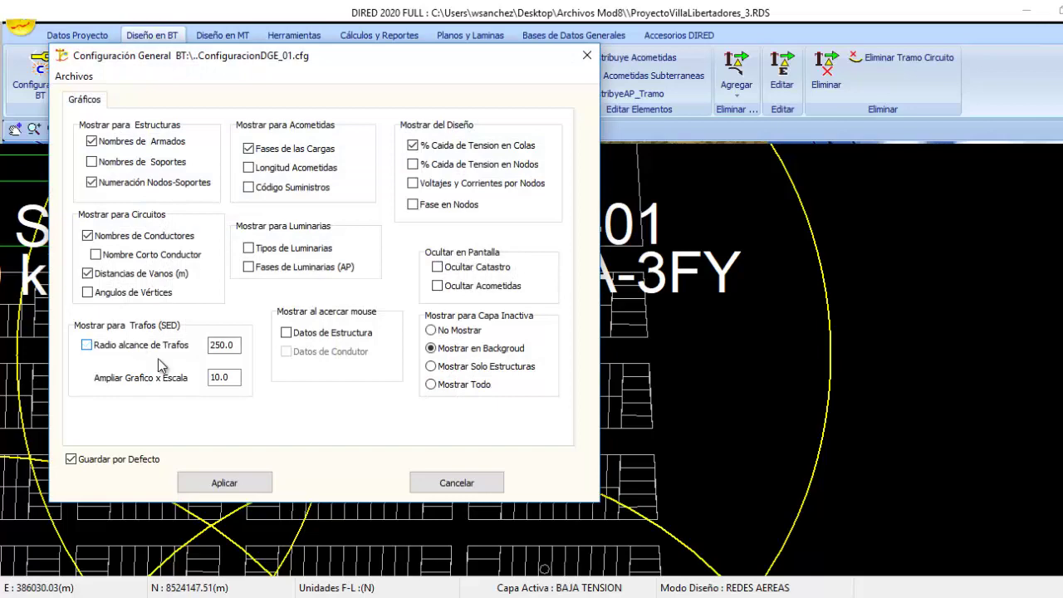
{"action": "left_click_drag", "start_coordinate": [233, 377], "coordinate": [176, 379]}
{"action": "type", "text": "2"}
{"action": "left_click", "coordinate": [243, 481]}
Step: Trace a circuit route from SE-01 east along the street to the last block's corner, and north along the eastern edge of the lots
{"action": "scroll", "coordinate": [441, 357], "scroll_direction": "up", "scroll_amount": 6}
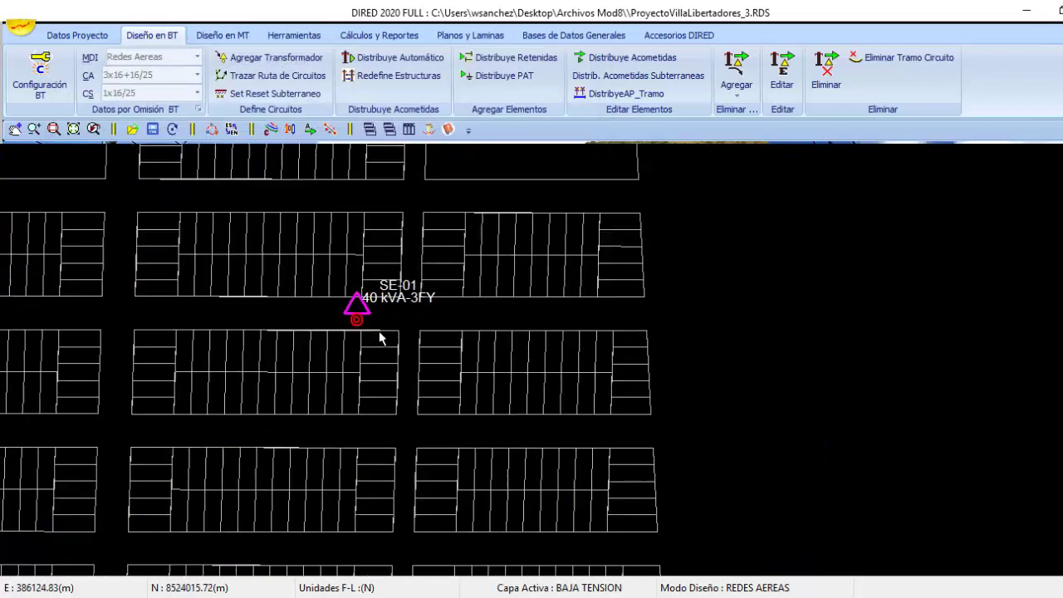
{"action": "left_click_drag", "start_coordinate": [382, 333], "coordinate": [501, 428]}
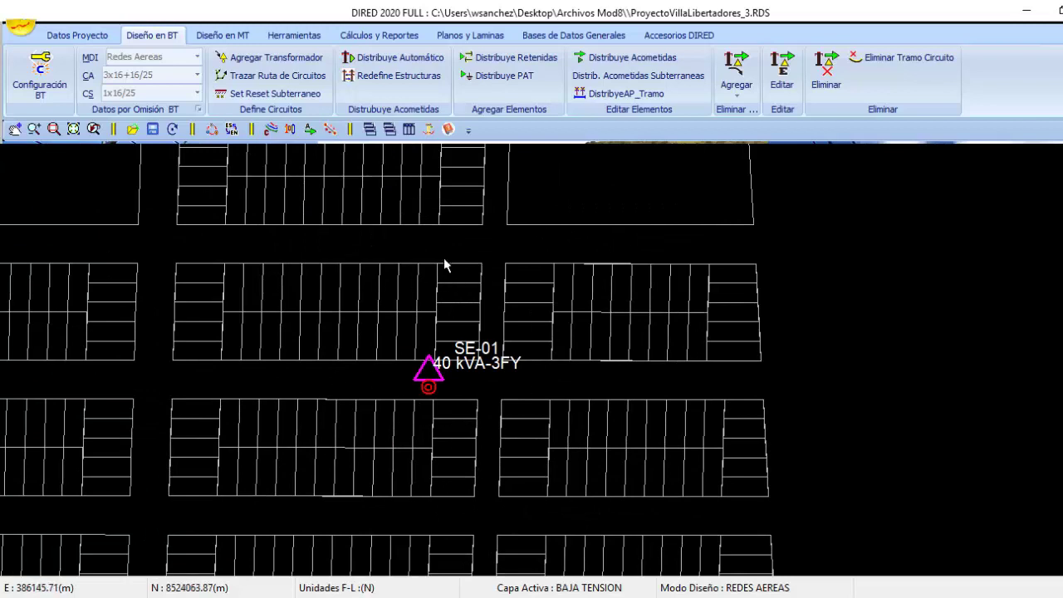
{"action": "left_click", "coordinate": [277, 76]}
{"action": "left_click", "coordinate": [429, 400]}
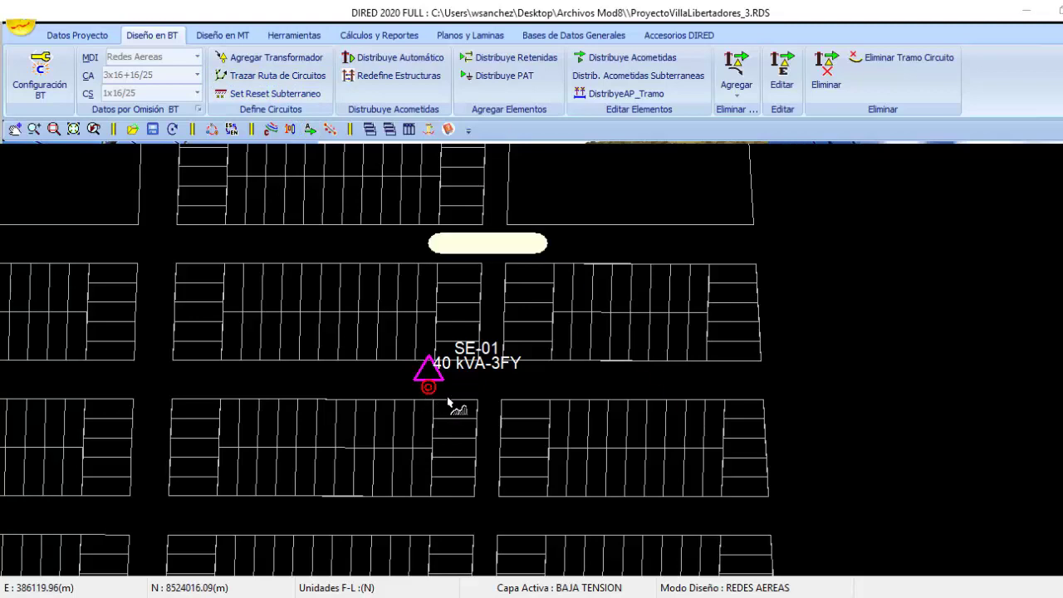
{"action": "left_click", "coordinate": [764, 400]}
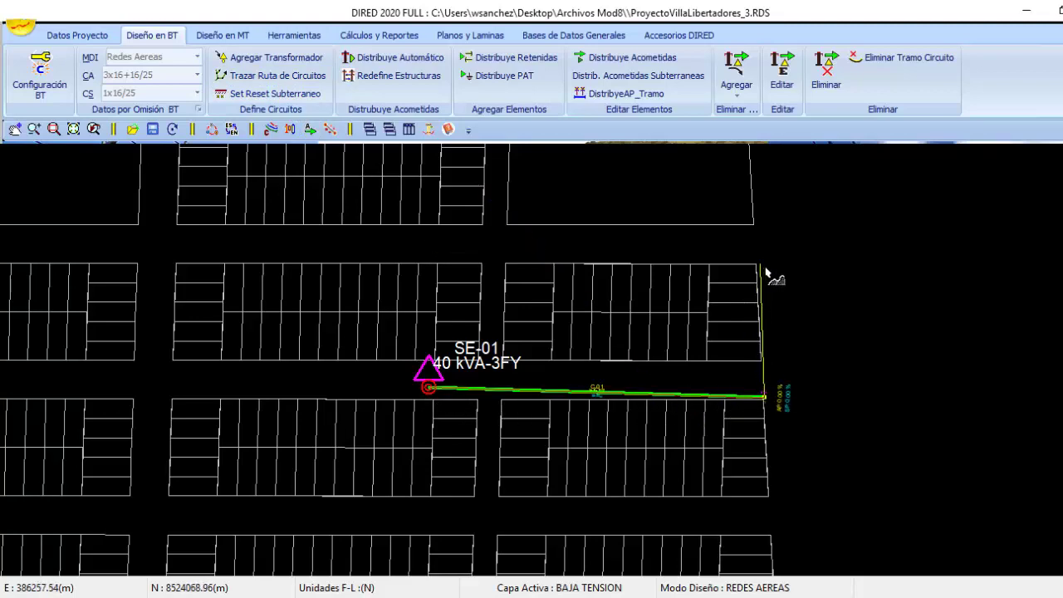
{"action": "left_click", "coordinate": [764, 267]}
{"action": "scroll", "coordinate": [765, 278], "scroll_direction": "down", "scroll_amount": 6}
{"action": "left_click", "coordinate": [722, 156]}
{"action": "right_click", "coordinate": [756, 166]}
{"action": "scroll", "coordinate": [591, 406], "scroll_direction": "up", "scroll_amount": 1}
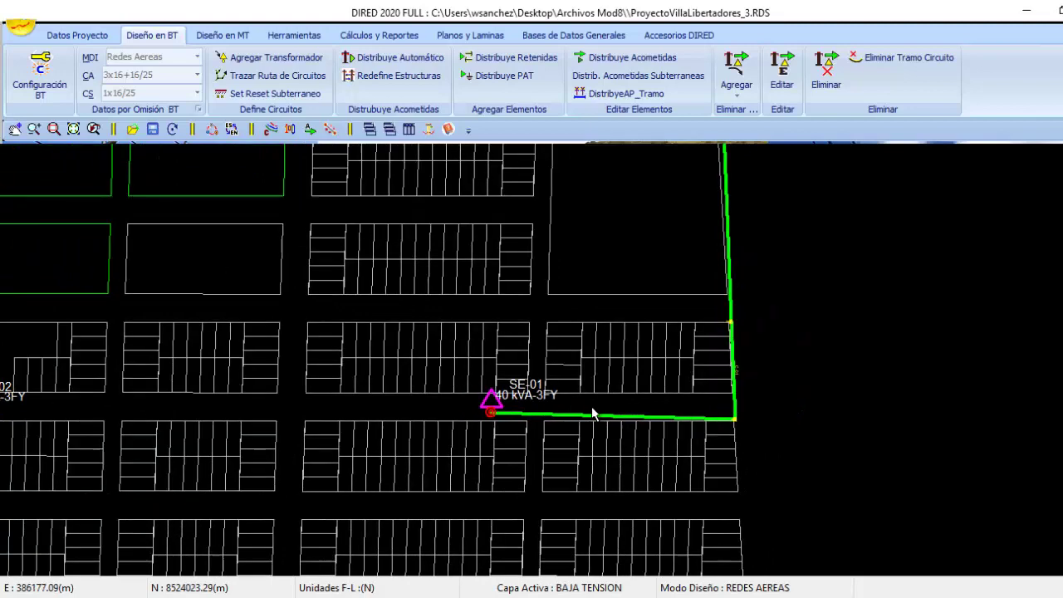
Step: Distribute structures along circuit C-01 of SE-01 with a maximum span of 40 m
{"action": "scroll", "coordinate": [591, 407], "scroll_direction": "up", "scroll_amount": 1}
{"action": "scroll", "coordinate": [581, 403], "scroll_direction": "up", "scroll_amount": 1}
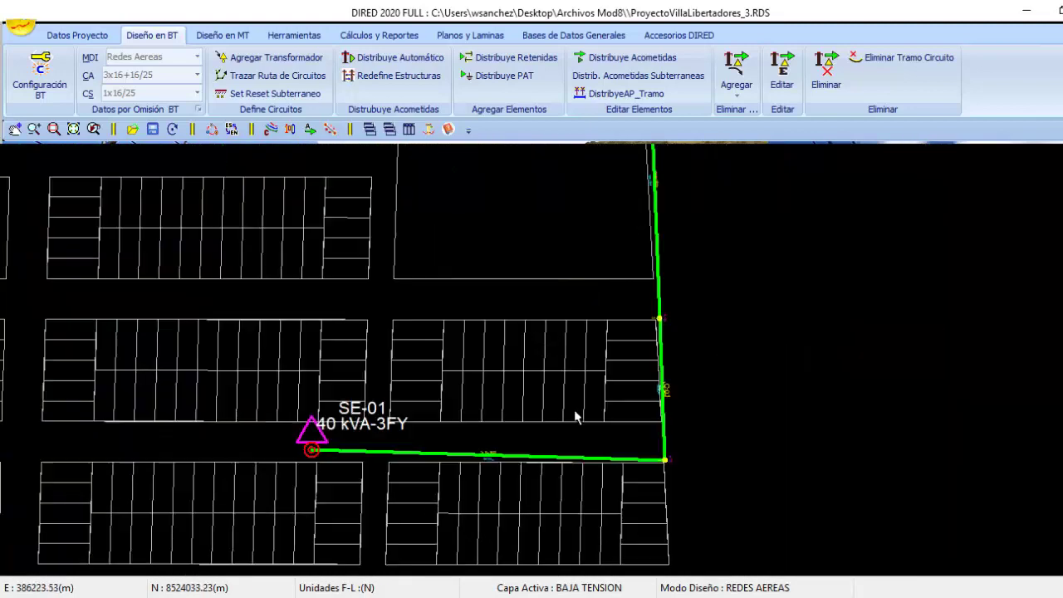
{"action": "left_click", "coordinate": [390, 75]}
{"action": "left_click", "coordinate": [433, 458]}
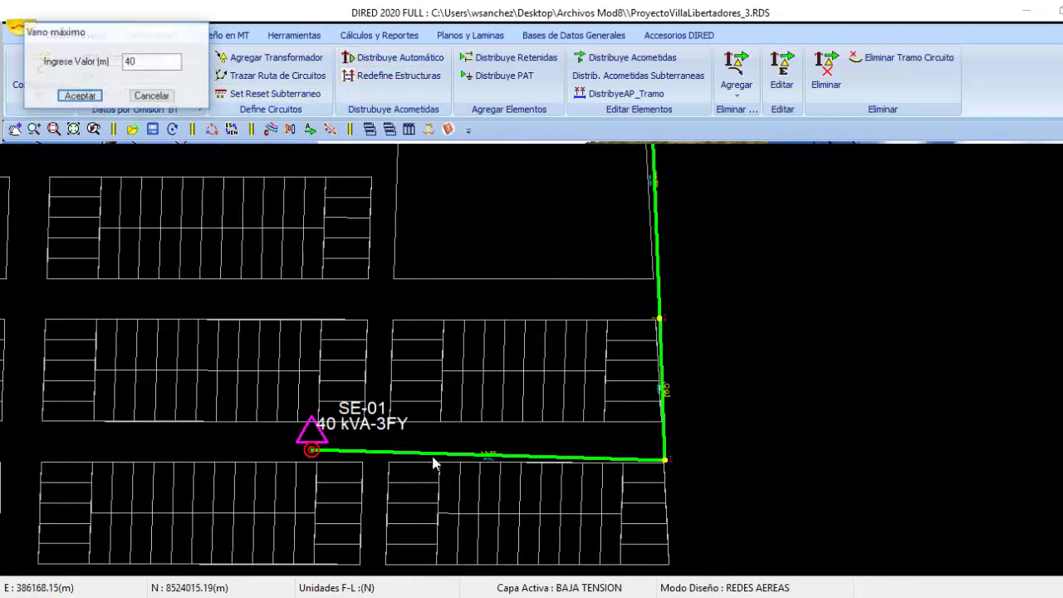
{"action": "left_click", "coordinate": [81, 95]}
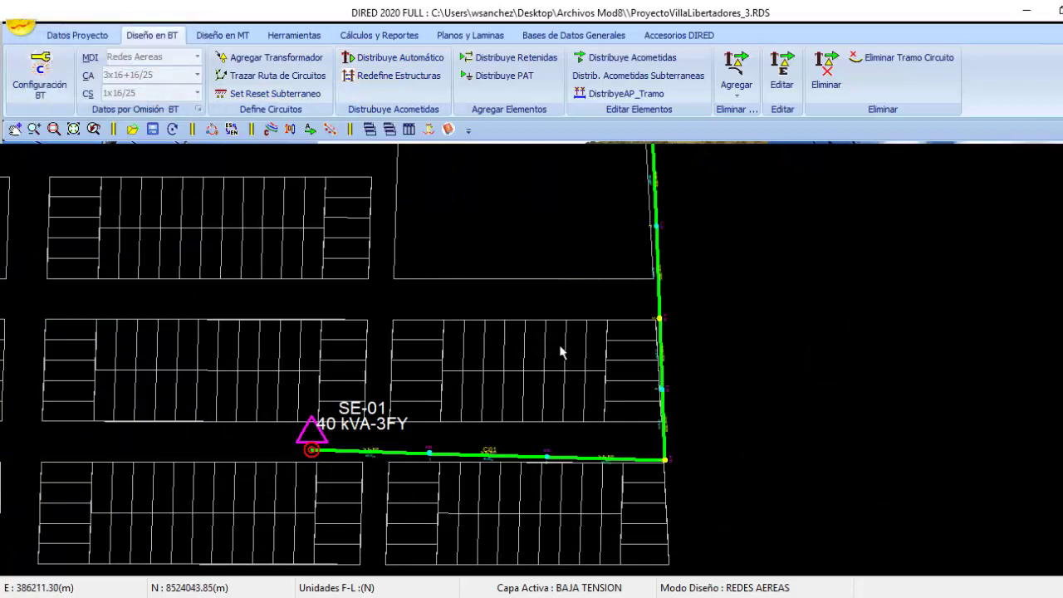
Step: Trace a second circuit route from SE-01 west to the end of the block and north along the block's western side
{"action": "scroll", "coordinate": [334, 464], "scroll_direction": "up", "scroll_amount": 2}
{"action": "left_click_drag", "start_coordinate": [293, 424], "coordinate": [575, 432]}
{"action": "left_click", "coordinate": [249, 78]}
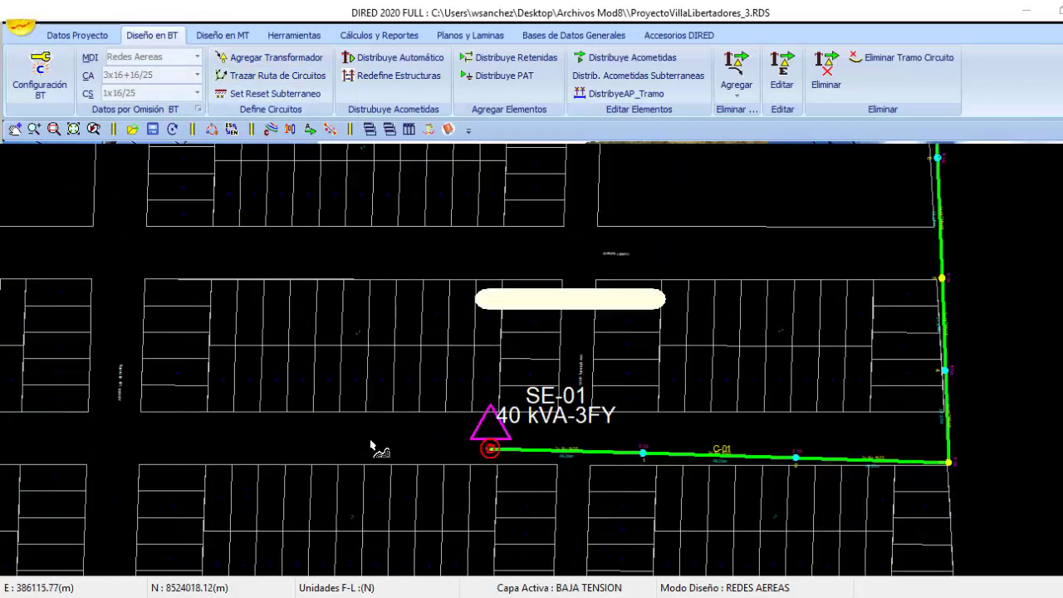
{"action": "left_click", "coordinate": [141, 460]}
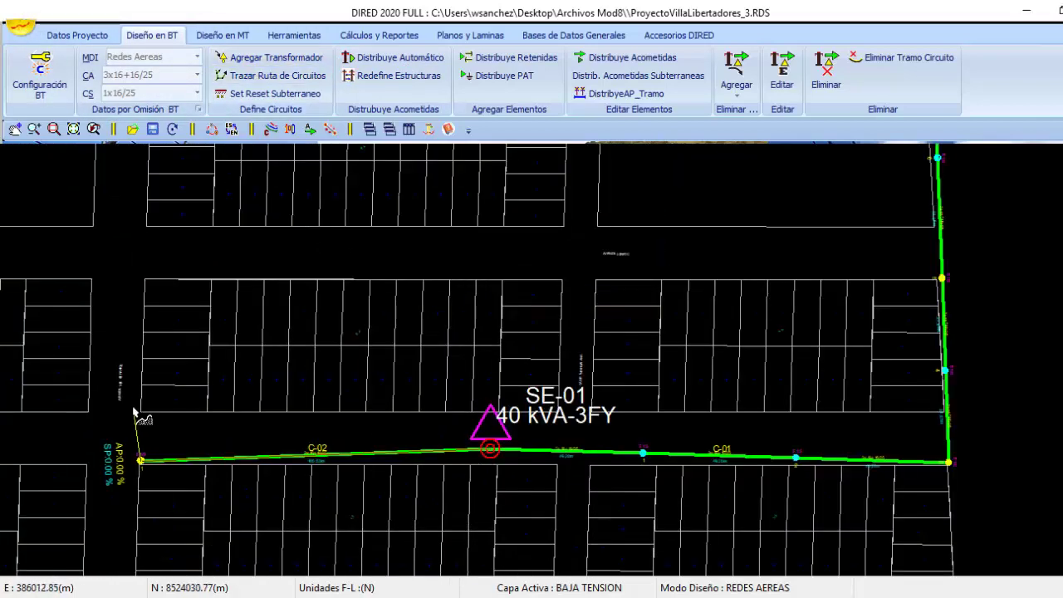
{"action": "left_click", "coordinate": [142, 275]}
{"action": "right_click", "coordinate": [157, 266]}
{"action": "left_click", "coordinate": [184, 276]}
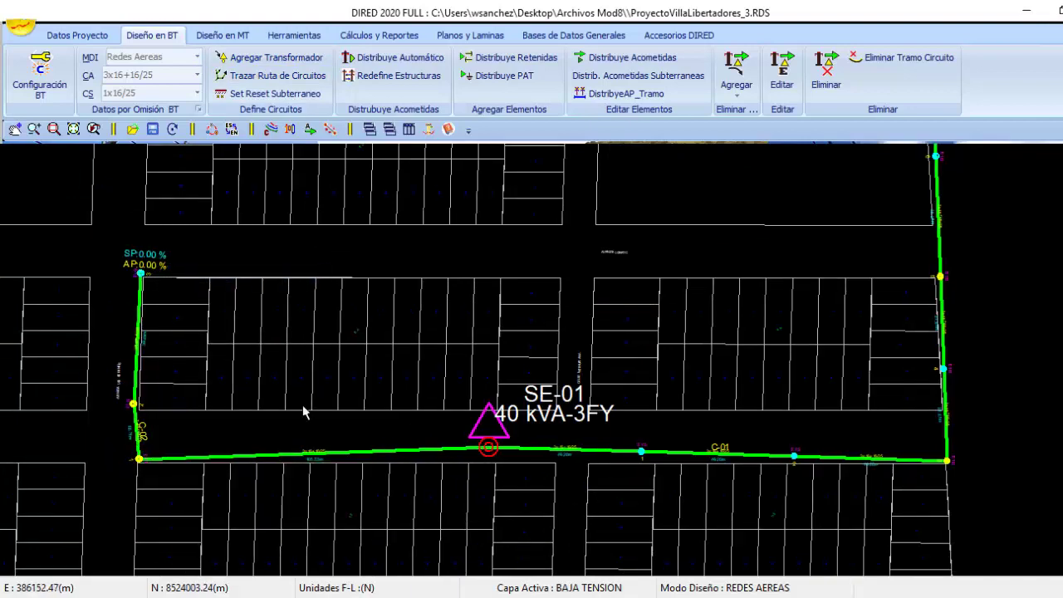
Step: Add an intermediate structure on circuit C-01 at the street crossing just east of SE-01
{"action": "left_click_drag", "start_coordinate": [302, 406], "coordinate": [246, 391]}
{"action": "scroll", "coordinate": [308, 407], "scroll_direction": "down", "scroll_amount": 2}
{"action": "left_click_drag", "start_coordinate": [293, 347], "coordinate": [378, 523]}
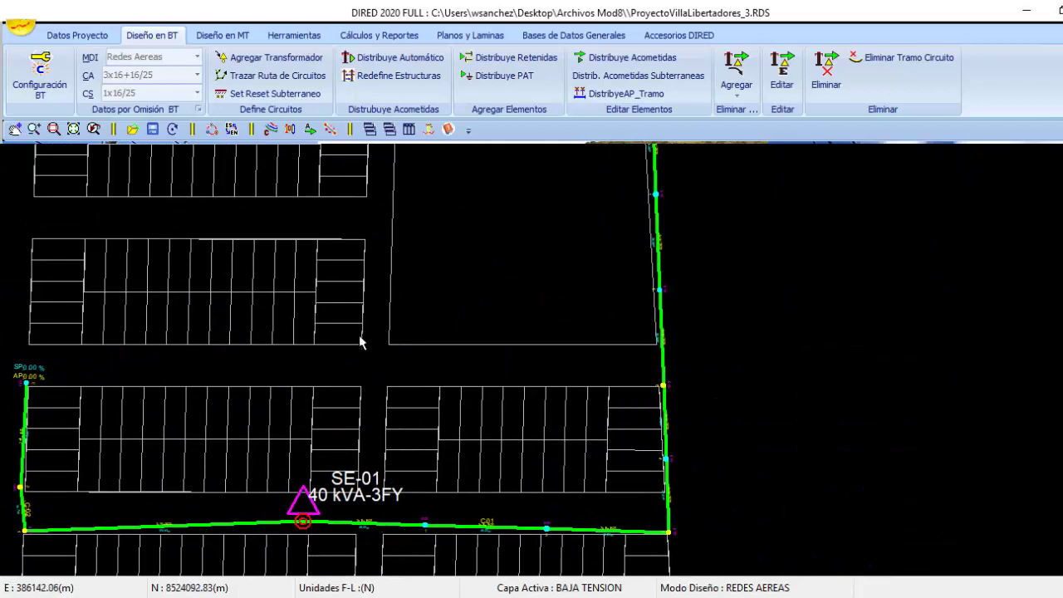
{"action": "left_click_drag", "start_coordinate": [360, 341], "coordinate": [351, 503]}
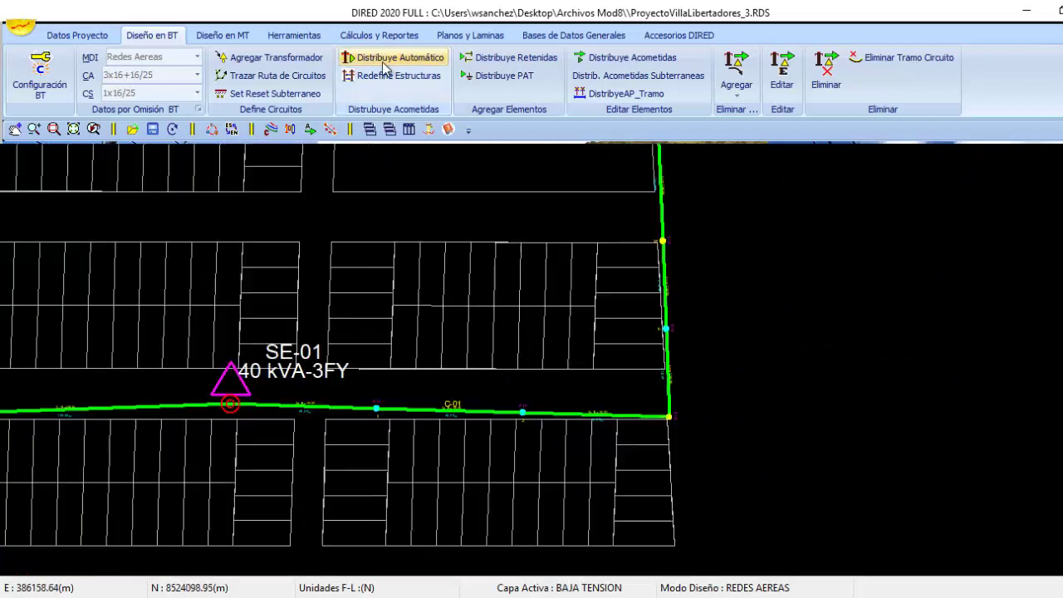
{"action": "left_click", "coordinate": [736, 83]}
{"action": "left_click", "coordinate": [781, 107]}
{"action": "left_click", "coordinate": [294, 406]}
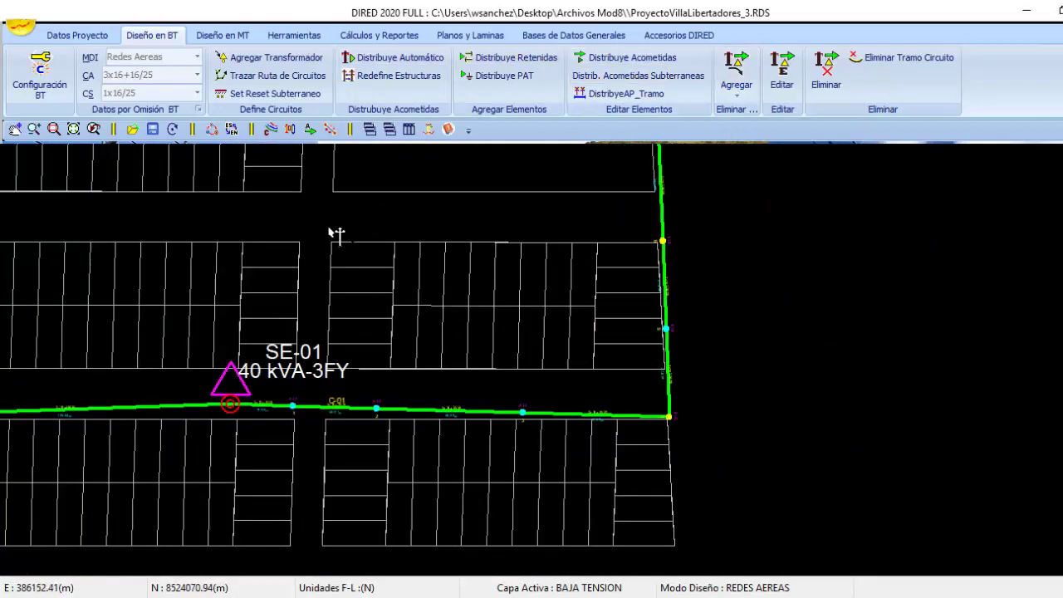
{"action": "right_click", "coordinate": [325, 226]}
{"action": "left_click", "coordinate": [335, 283]}
Step: Trace a branch route from the structure at the street crossing north to the top of the uppermost block
{"action": "left_click_drag", "start_coordinate": [335, 285], "coordinate": [323, 389]}
{"action": "left_click", "coordinate": [299, 76]}
{"action": "left_click", "coordinate": [283, 507]}
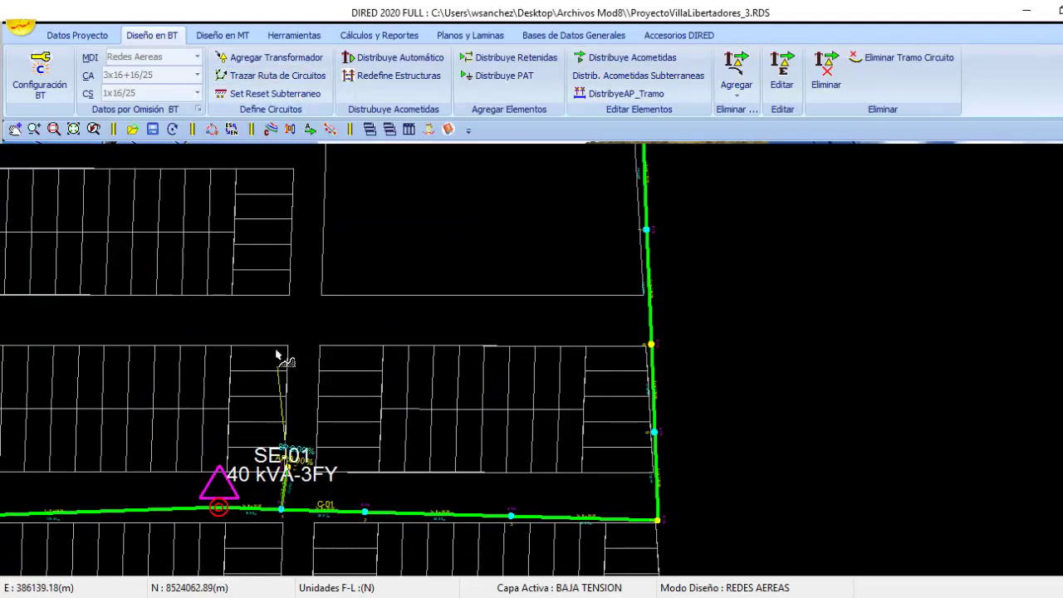
{"action": "scroll", "coordinate": [305, 241], "scroll_direction": "down", "scroll_amount": 1}
{"action": "left_click_drag", "start_coordinate": [352, 241], "coordinate": [359, 390]}
{"action": "left_click", "coordinate": [354, 203]}
{"action": "right_click", "coordinate": [368, 185]}
{"action": "left_click", "coordinate": [379, 242]}
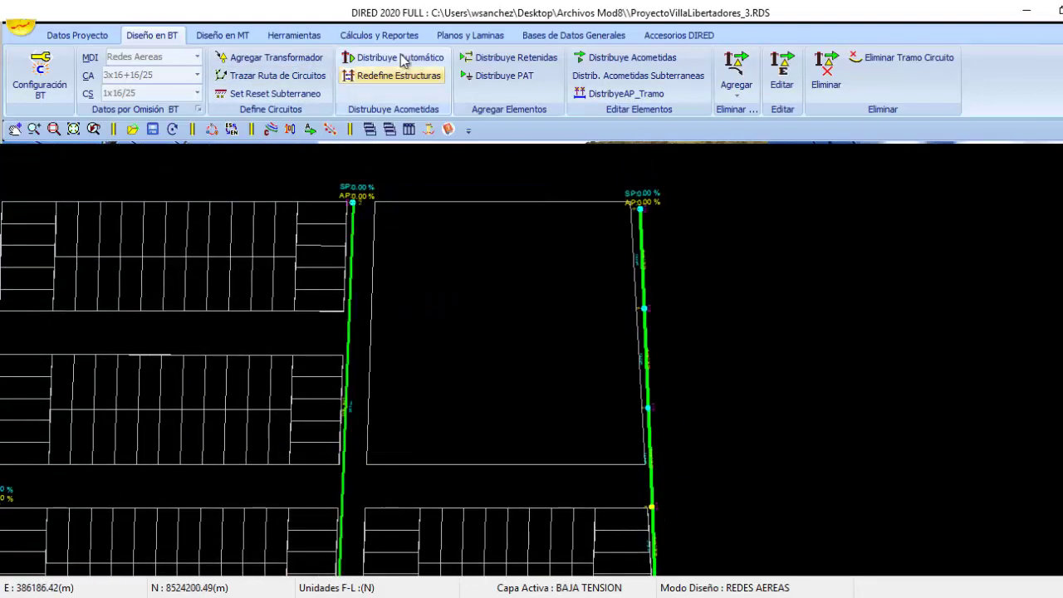
Step: Automatically distribute structures along the northern branch of circuit C-01, accepting the proposed maximum span
{"action": "left_click", "coordinate": [401, 58]}
{"action": "left_click", "coordinate": [348, 373]}
{"action": "left_click", "coordinate": [87, 97]}
{"action": "left_click_drag", "start_coordinate": [397, 552], "coordinate": [490, 374]}
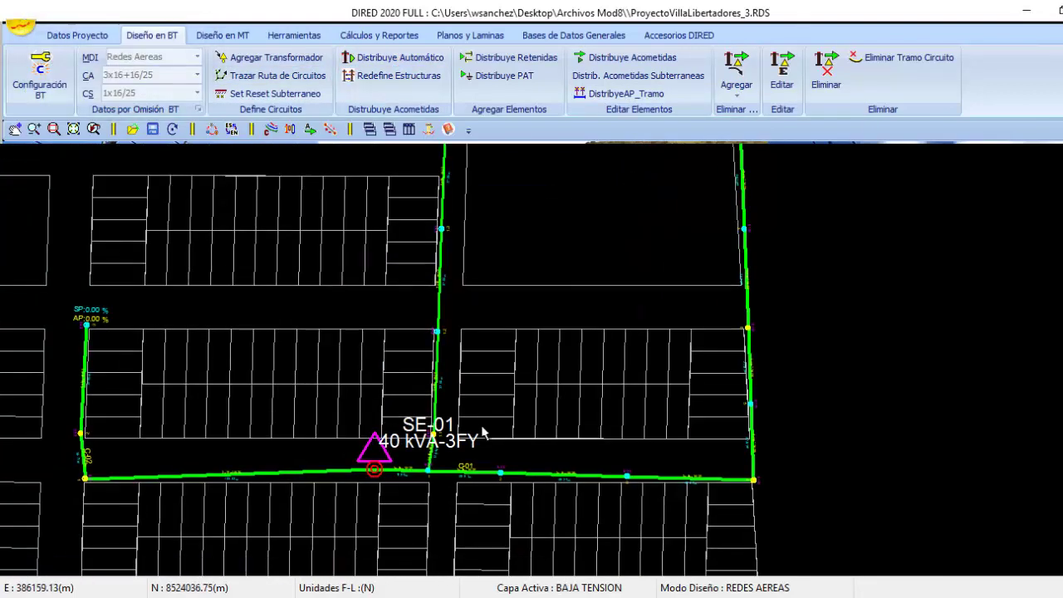
{"action": "scroll", "coordinate": [436, 470], "scroll_direction": "up", "scroll_amount": 3}
{"action": "left_click_drag", "start_coordinate": [442, 483], "coordinate": [510, 430]}
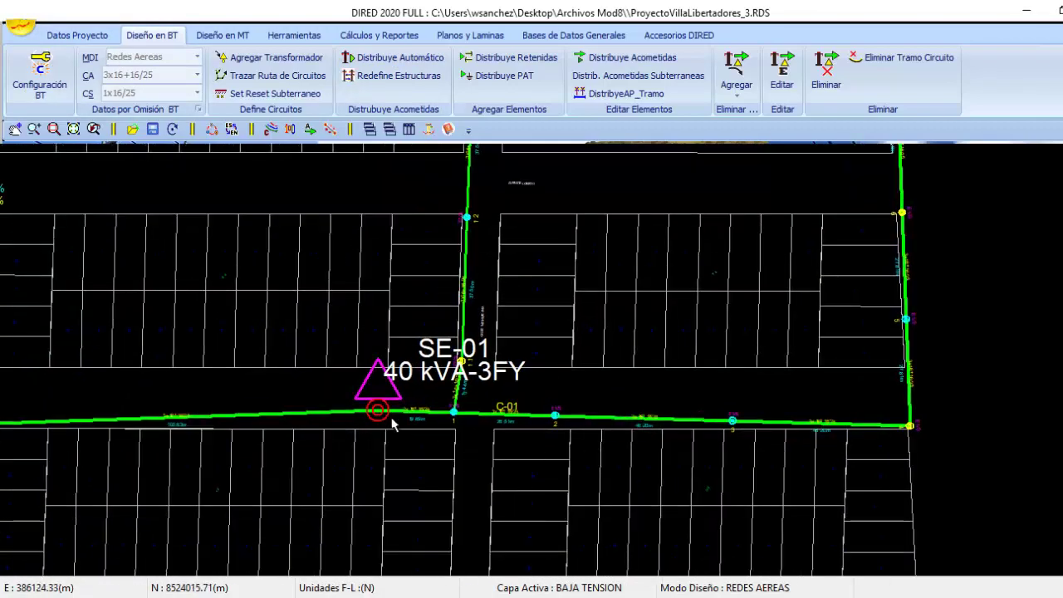
Step: Examine the circuit routes and structures around transformer SE-01, including the complete BT network in project ProyectoVillaLibertadores_4
{"action": "scroll", "coordinate": [393, 419], "scroll_direction": "up", "scroll_amount": 3}
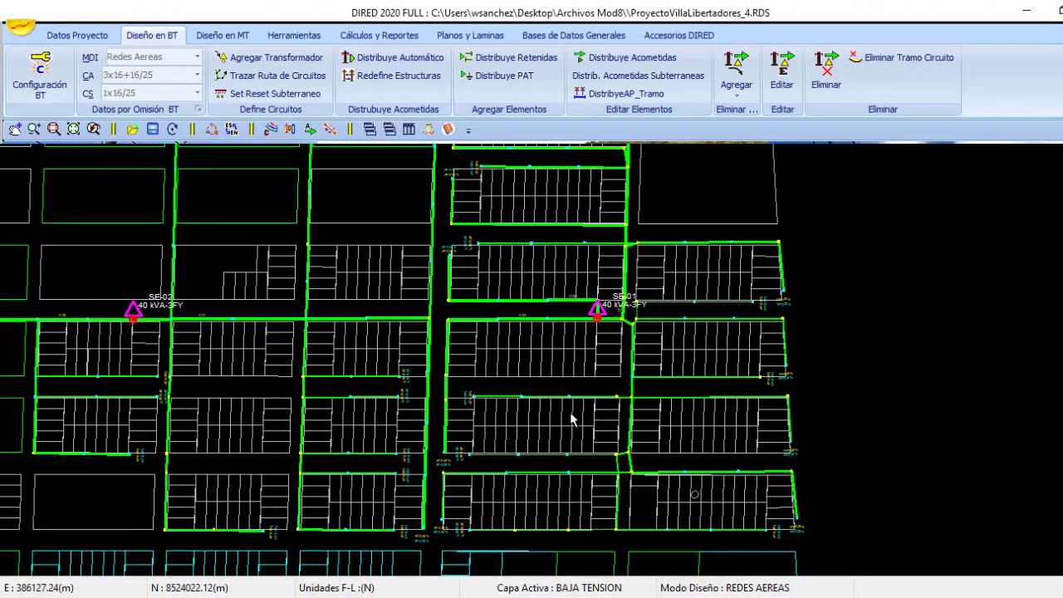
{"action": "left_click_drag", "start_coordinate": [606, 317], "coordinate": [570, 420]}
{"action": "scroll", "coordinate": [580, 434], "scroll_direction": "up", "scroll_amount": 2}
{"action": "scroll", "coordinate": [581, 420], "scroll_direction": "up", "scroll_amount": 1}
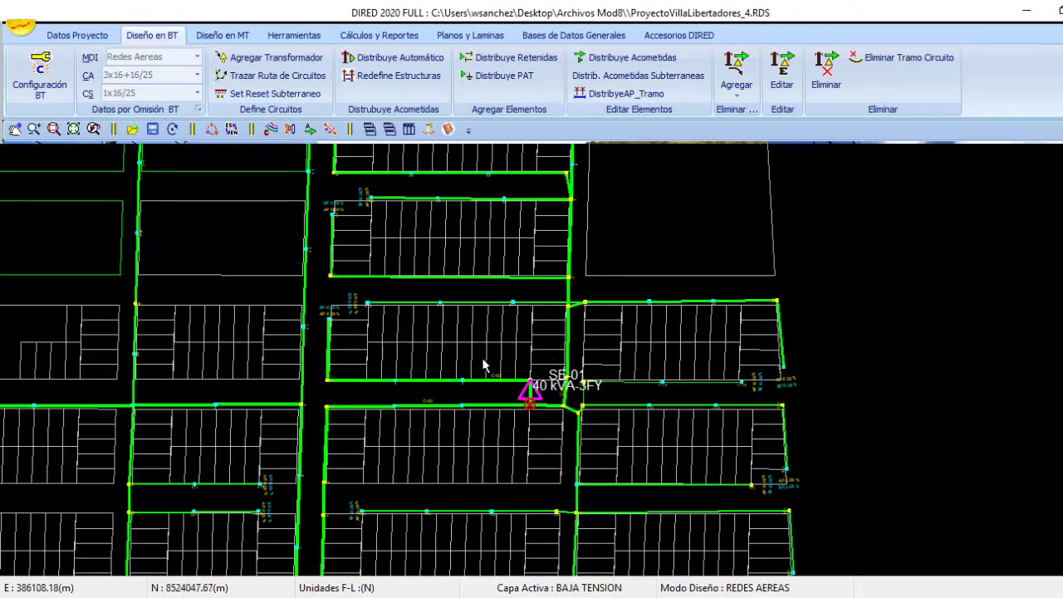
{"action": "scroll", "coordinate": [538, 384], "scroll_direction": "up", "scroll_amount": 1}
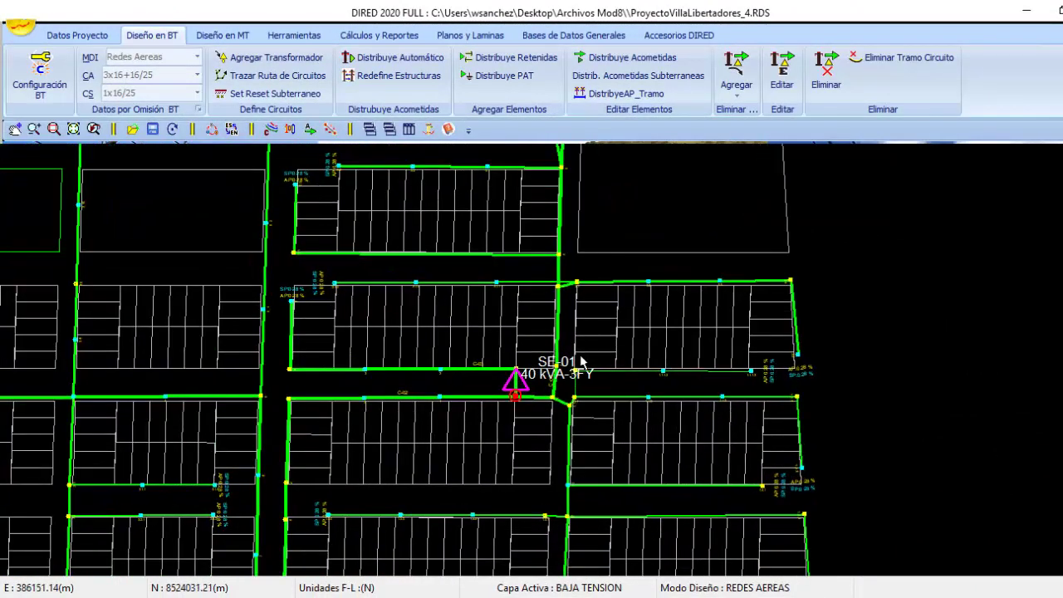
{"action": "left_click_drag", "start_coordinate": [580, 357], "coordinate": [569, 445]}
{"action": "scroll", "coordinate": [485, 448], "scroll_direction": "up", "scroll_amount": 1}
{"action": "scroll", "coordinate": [509, 478], "scroll_direction": "up", "scroll_amount": 2}
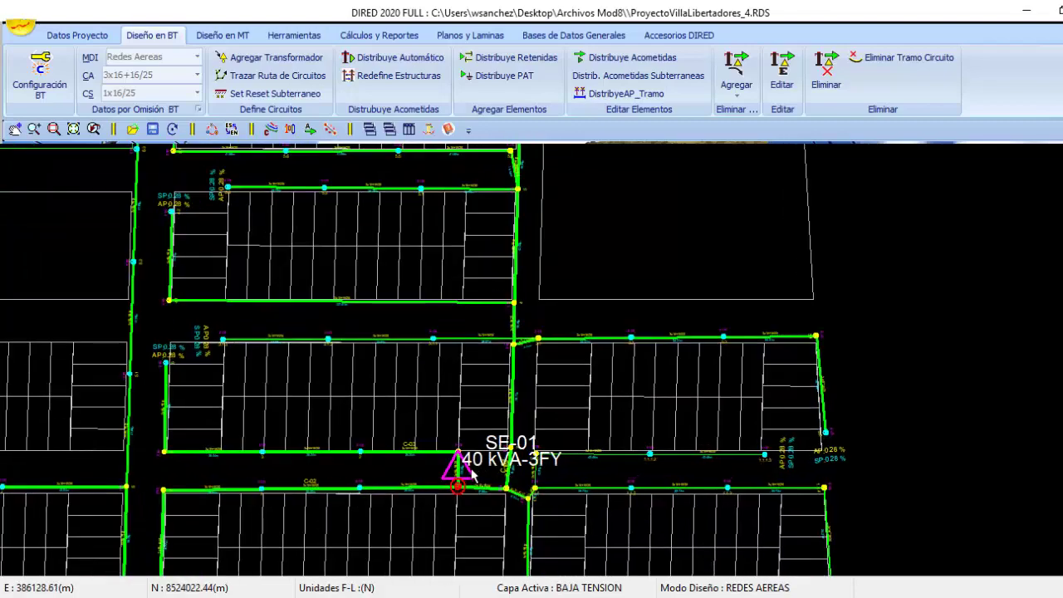
{"action": "left_click_drag", "start_coordinate": [347, 392], "coordinate": [515, 373]}
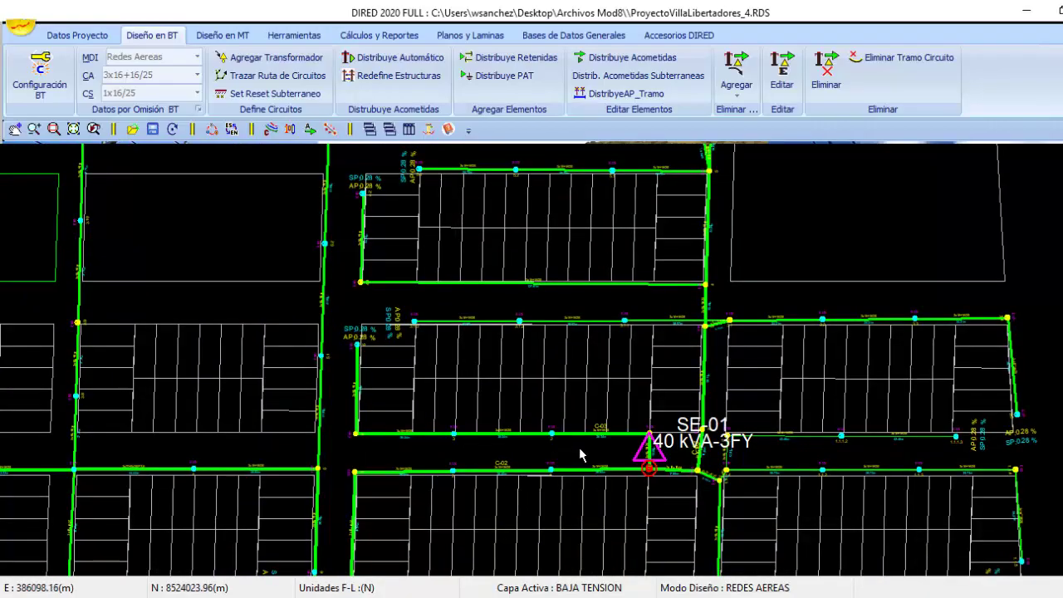
{"action": "left_click_drag", "start_coordinate": [554, 461], "coordinate": [471, 510]}
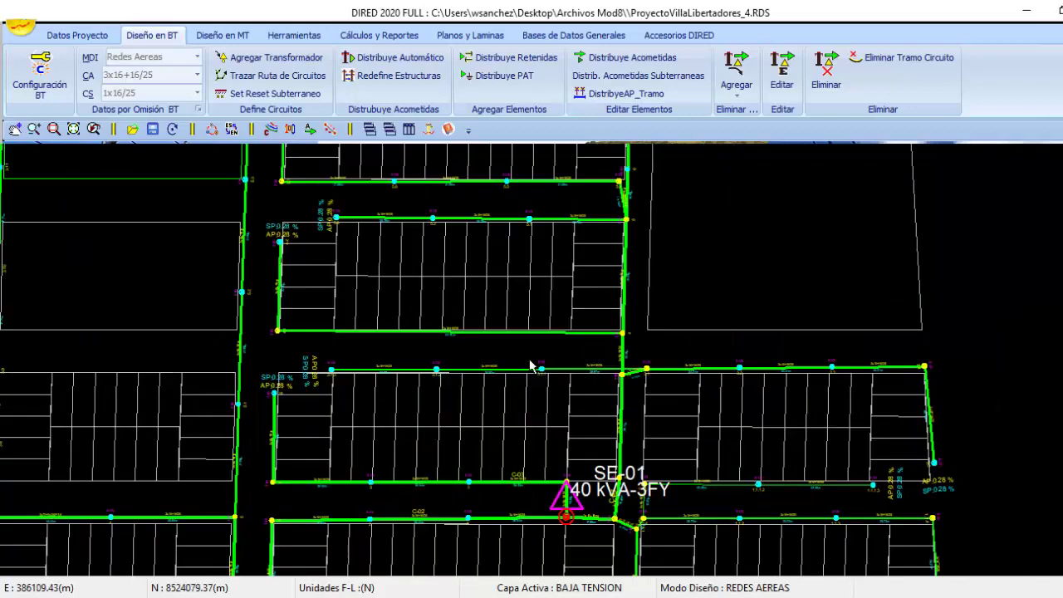
Step: Switch the active layer from low voltage to MEDIA TENSION to work on the MT network
{"action": "left_click_drag", "start_coordinate": [477, 264], "coordinate": [491, 364]}
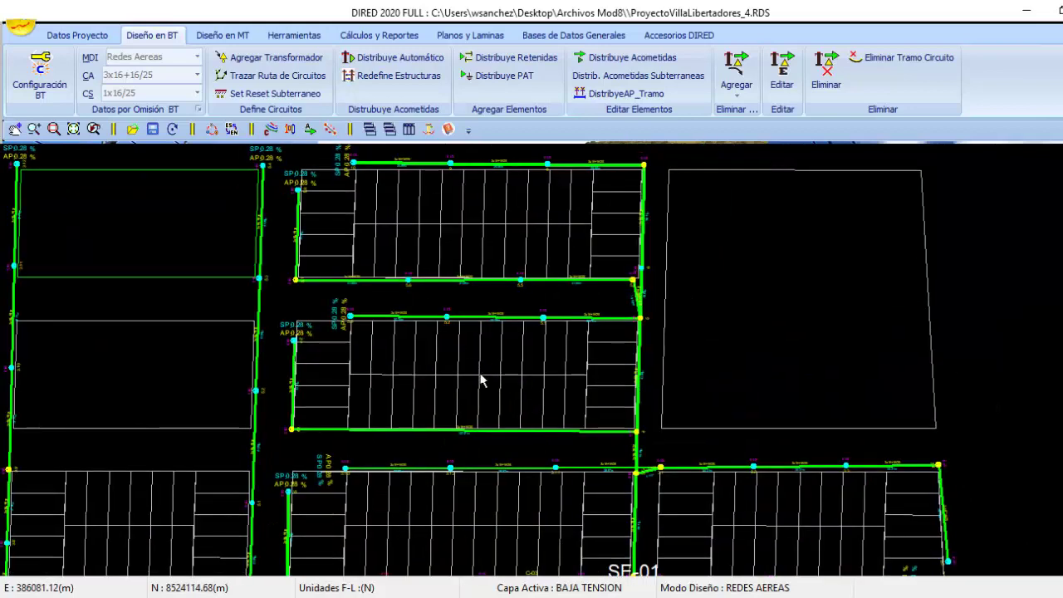
{"action": "left_click_drag", "start_coordinate": [639, 475], "coordinate": [612, 347]}
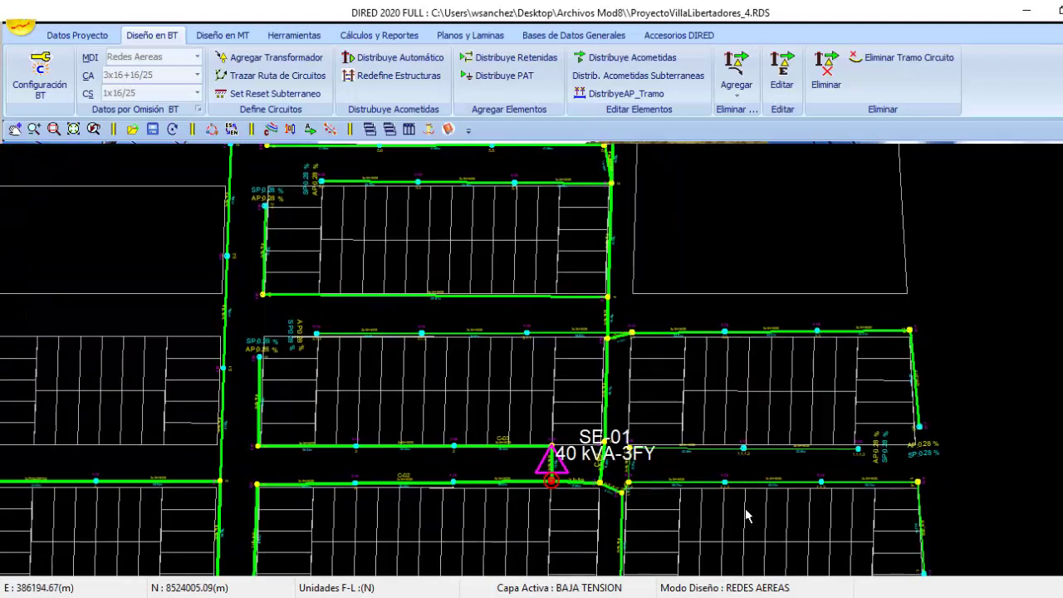
{"action": "scroll", "coordinate": [745, 517], "scroll_direction": "up", "scroll_amount": 4}
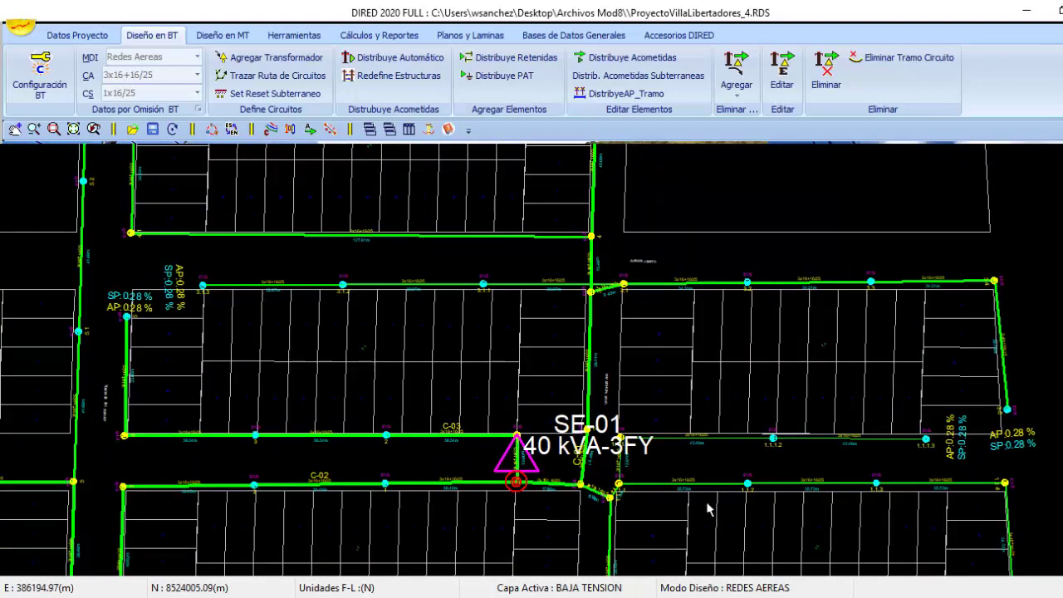
{"action": "scroll", "coordinate": [708, 509], "scroll_direction": "up", "scroll_amount": 1}
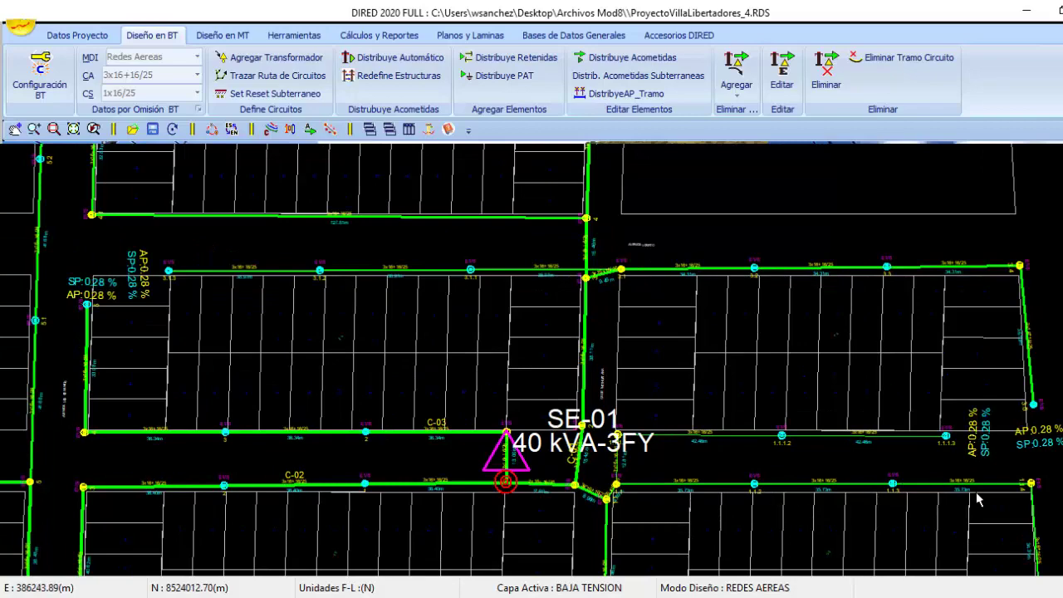
{"action": "left_click", "coordinate": [598, 588]}
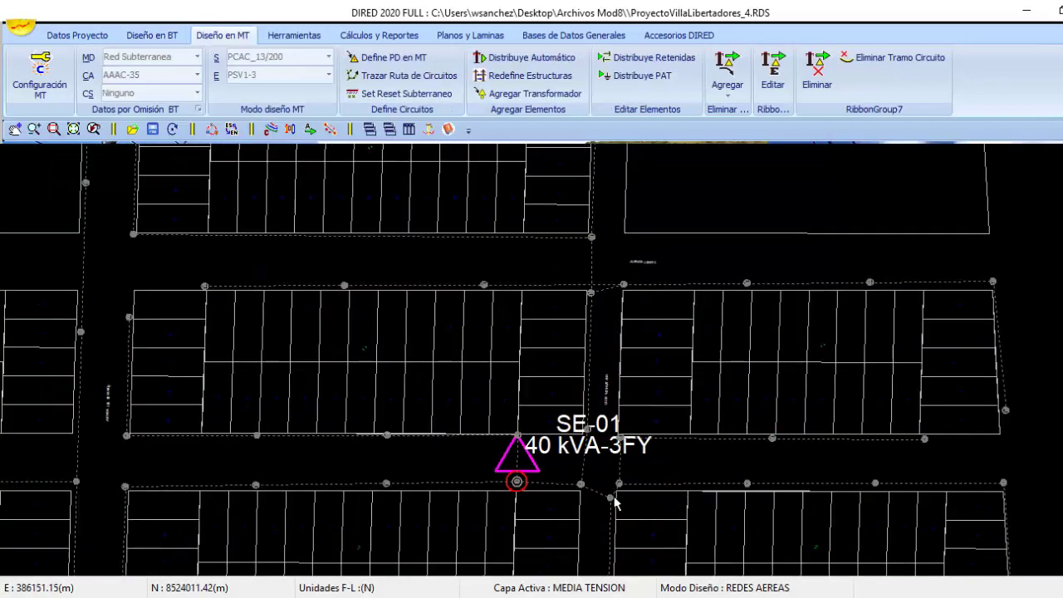
Step: Place the MT design point (PD) just east of the last block, at the end of the street running past SE-01
{"action": "scroll", "coordinate": [611, 492], "scroll_direction": "down", "scroll_amount": 4}
{"action": "left_click_drag", "start_coordinate": [605, 480], "coordinate": [619, 376]}
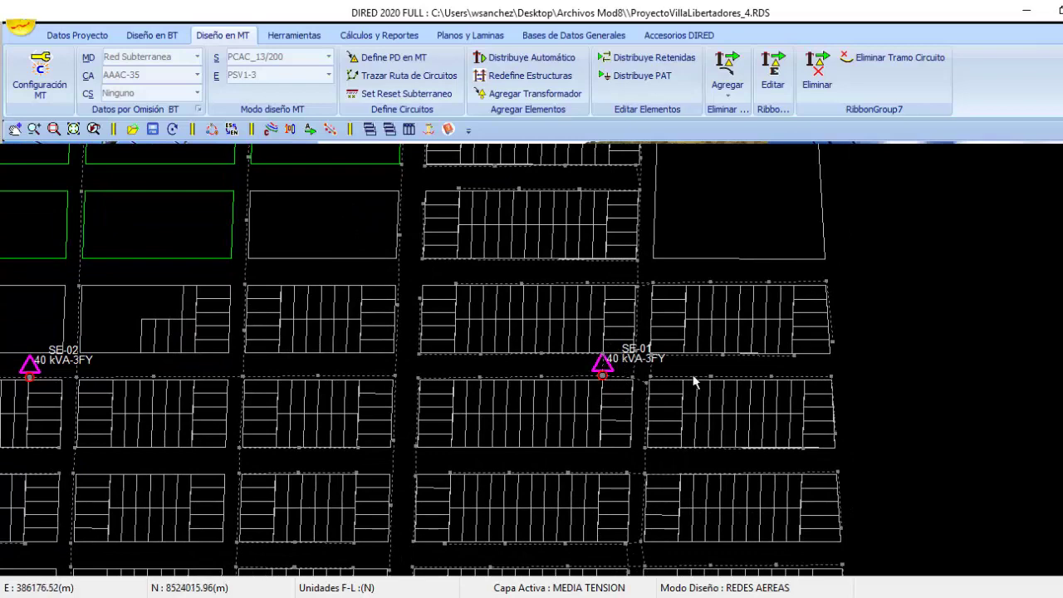
{"action": "left_click_drag", "start_coordinate": [177, 379], "coordinate": [240, 382]}
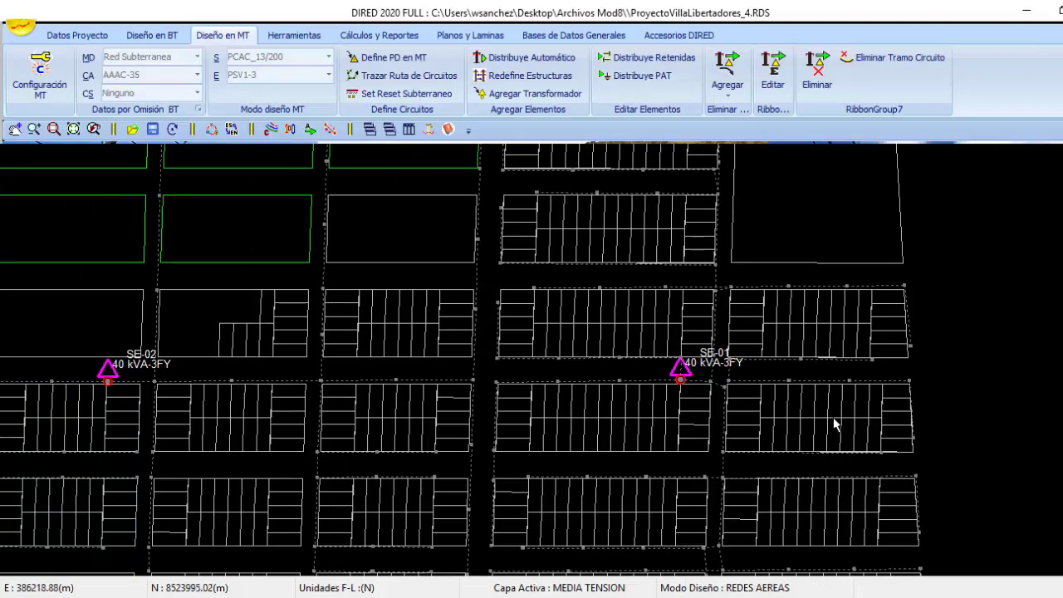
{"action": "left_click_drag", "start_coordinate": [833, 417], "coordinate": [733, 449]}
{"action": "scroll", "coordinate": [733, 449], "scroll_direction": "up", "scroll_amount": 4}
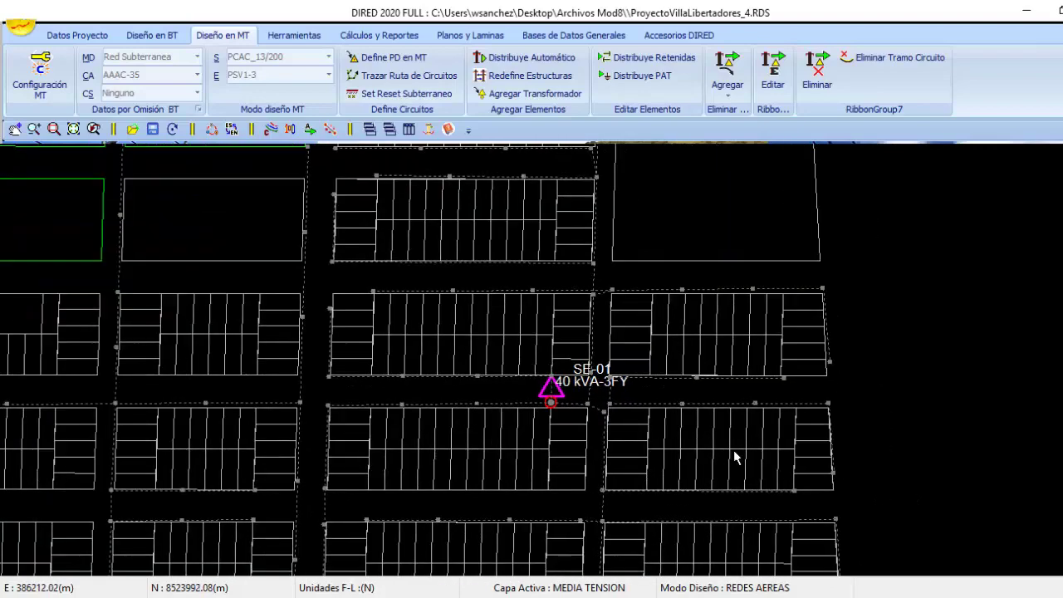
{"action": "scroll", "coordinate": [733, 449], "scroll_direction": "up", "scroll_amount": 3}
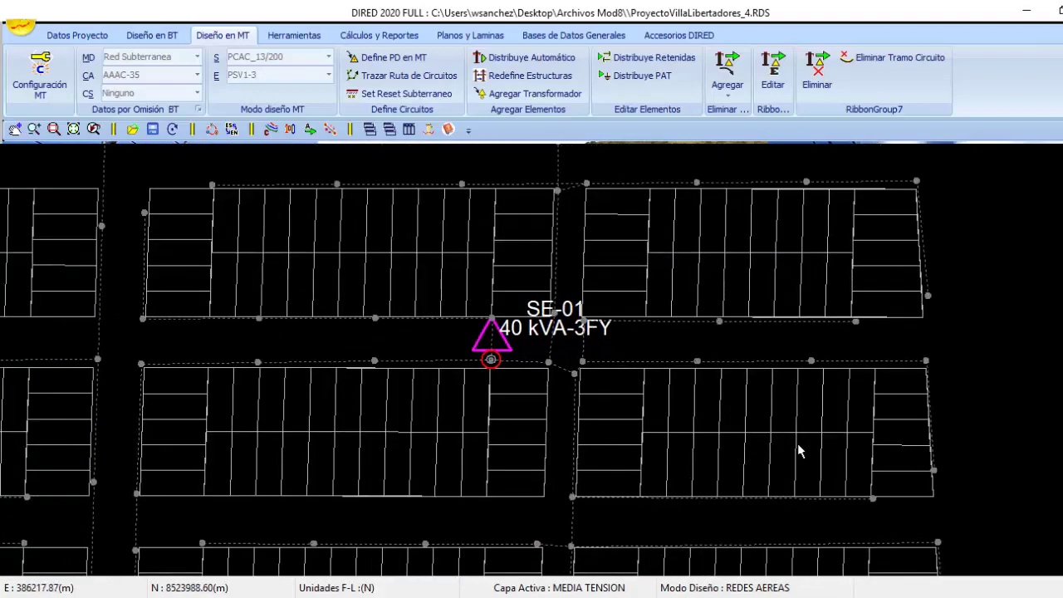
{"action": "left_click_drag", "start_coordinate": [800, 450], "coordinate": [672, 464]}
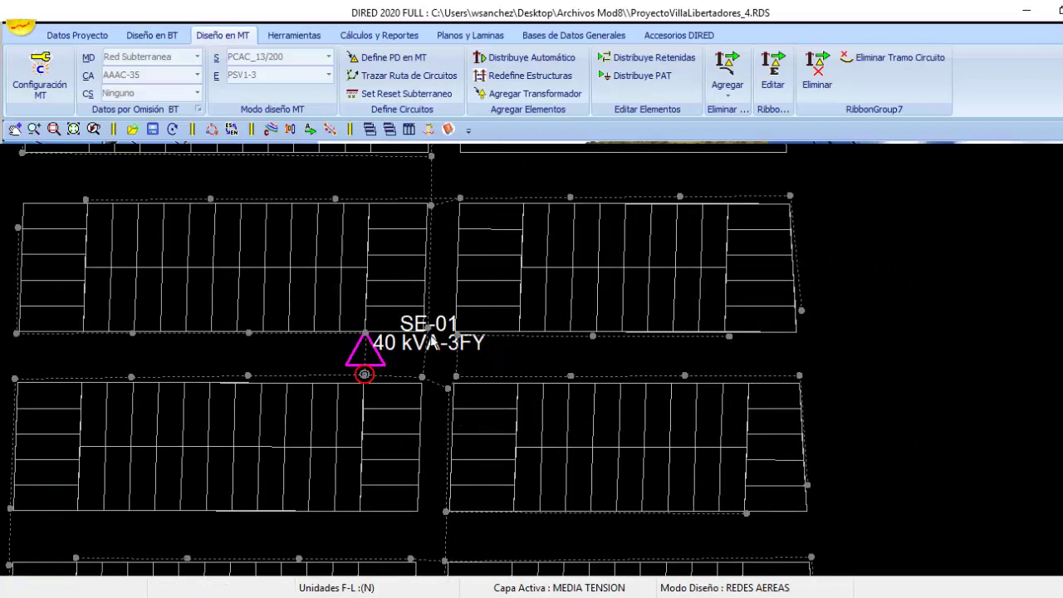
{"action": "left_click", "coordinate": [396, 60]}
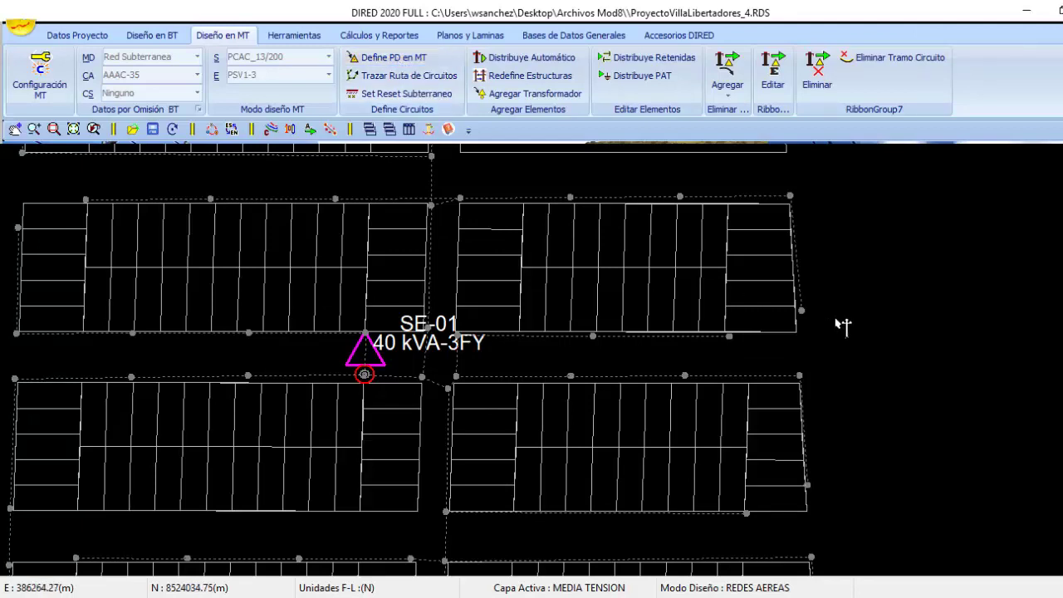
{"action": "scroll", "coordinate": [878, 390], "scroll_direction": "up", "scroll_amount": 2}
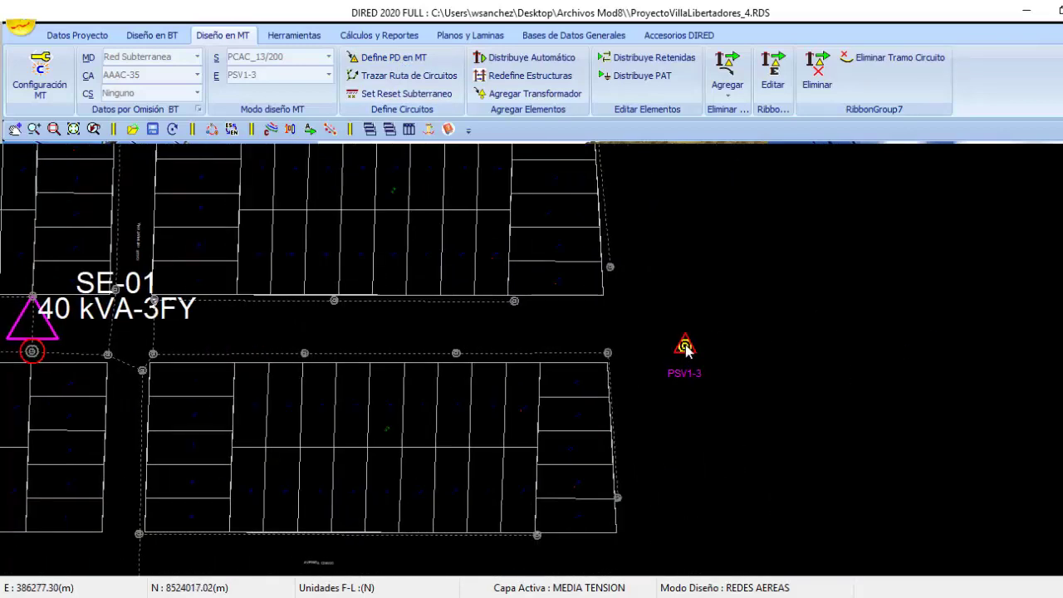
Step: Relocate the MT design point by XY coordinates, applying the proposed east 386277.35 and north 8524016.50
{"action": "right_click", "coordinate": [685, 347]}
{"action": "mouse_move", "coordinate": [759, 258]}
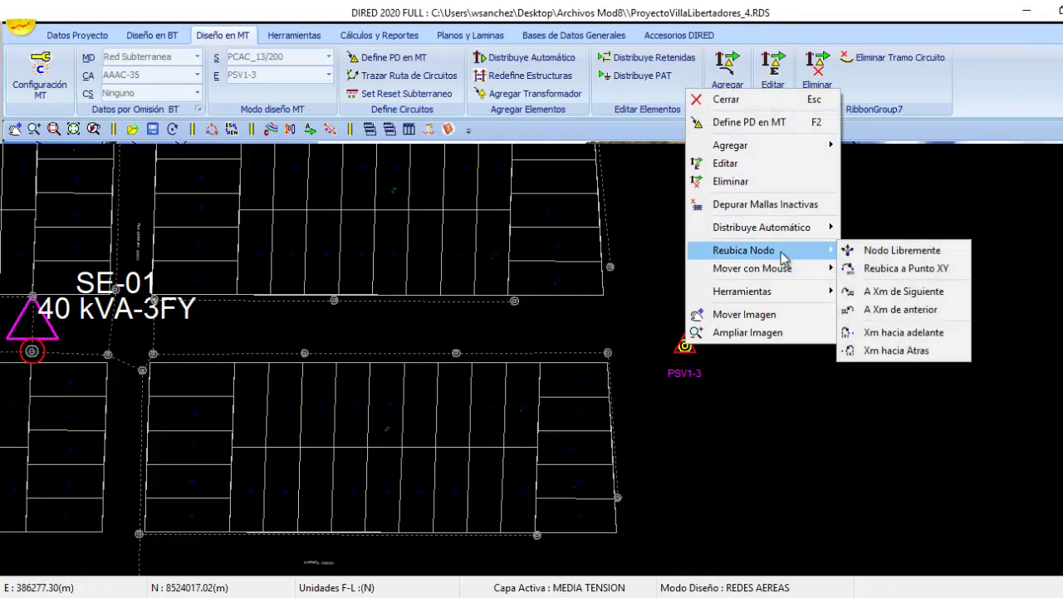
{"action": "left_click", "coordinate": [884, 268]}
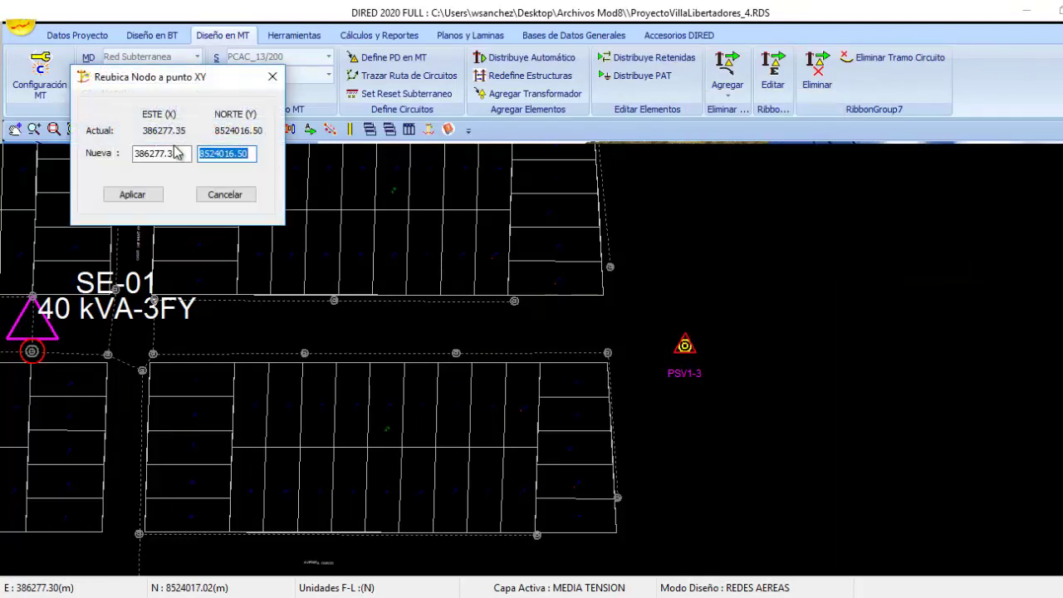
{"action": "left_click", "coordinate": [142, 197]}
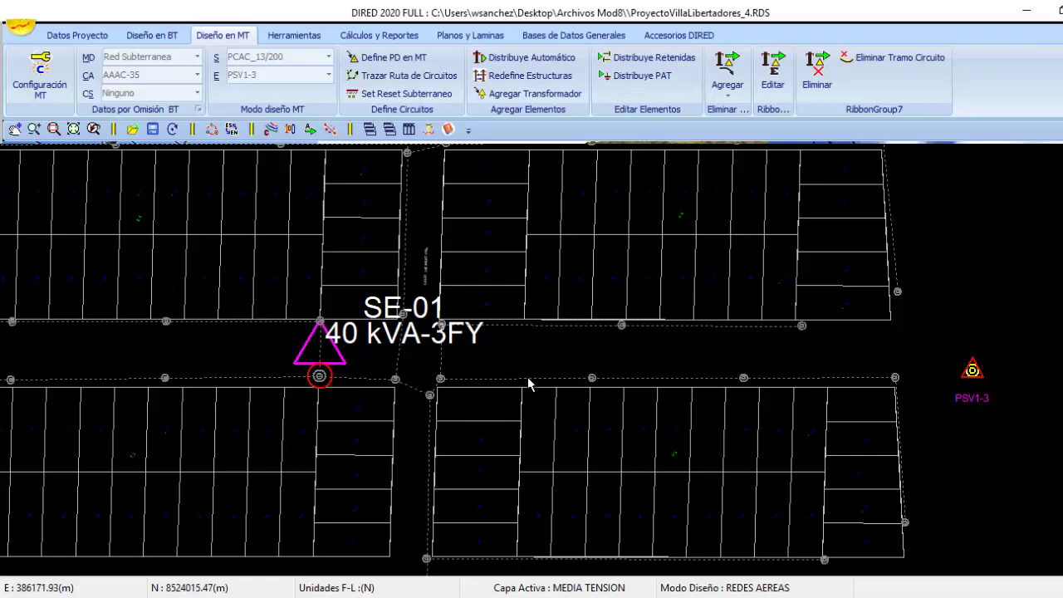
Step: Trace the MT circuit route from the design point west through the existing BT structures along the street to transformer SE-01
{"action": "left_click_drag", "start_coordinate": [471, 382], "coordinate": [579, 386]}
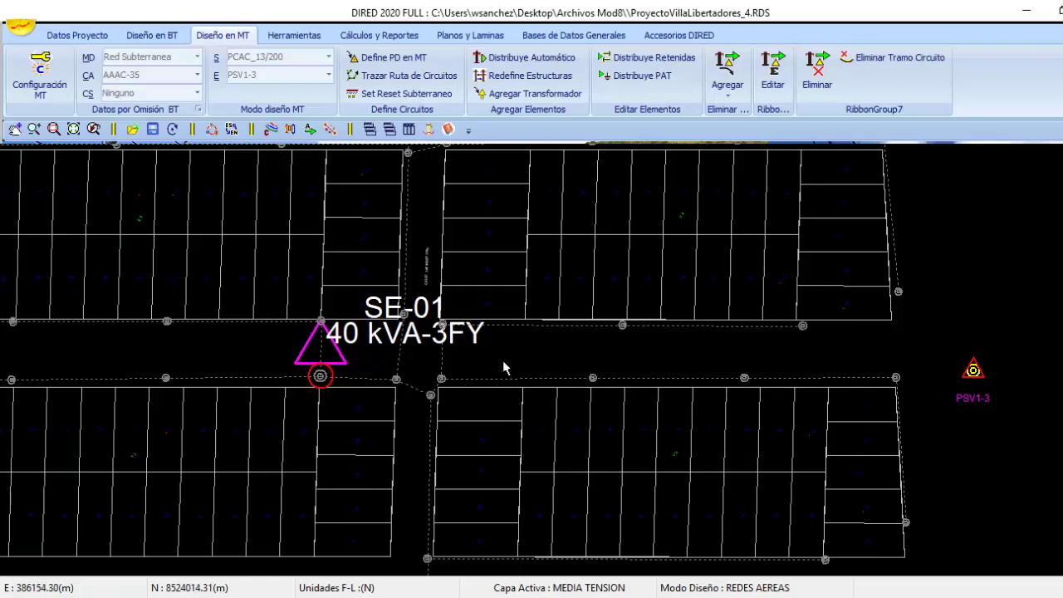
{"action": "left_click_drag", "start_coordinate": [513, 386], "coordinate": [550, 417]}
{"action": "scroll", "coordinate": [673, 410], "scroll_direction": "up", "scroll_amount": 1}
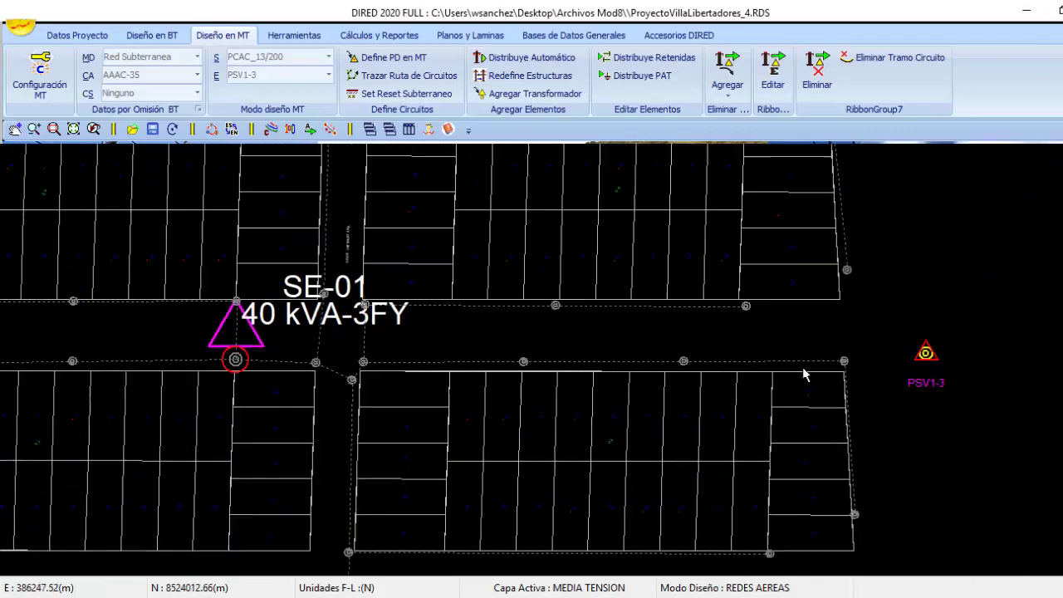
{"action": "scroll", "coordinate": [847, 363], "scroll_direction": "up", "scroll_amount": 1}
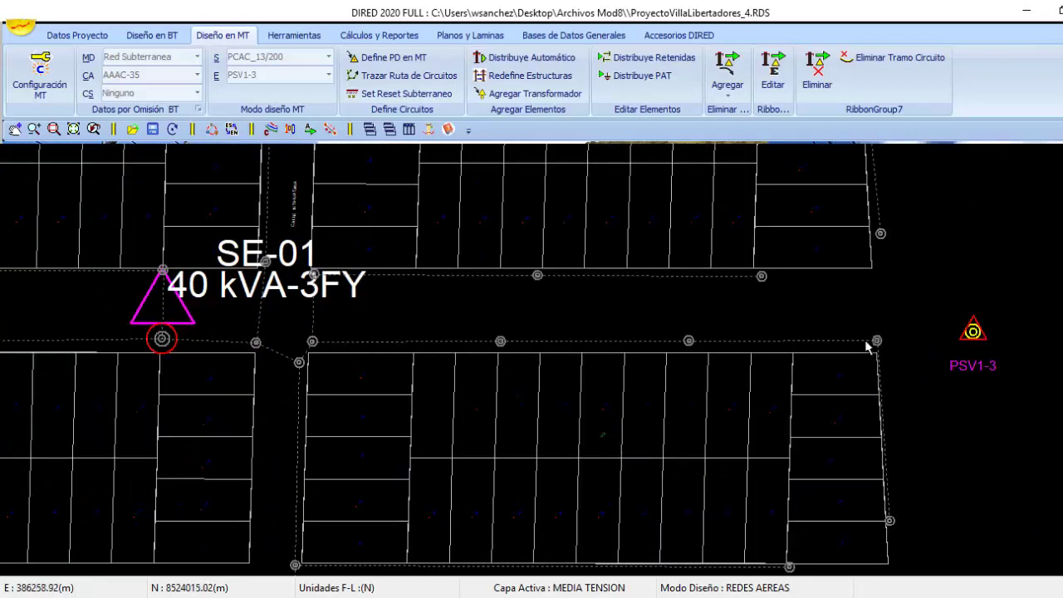
{"action": "scroll", "coordinate": [501, 349], "scroll_direction": "up", "scroll_amount": 1}
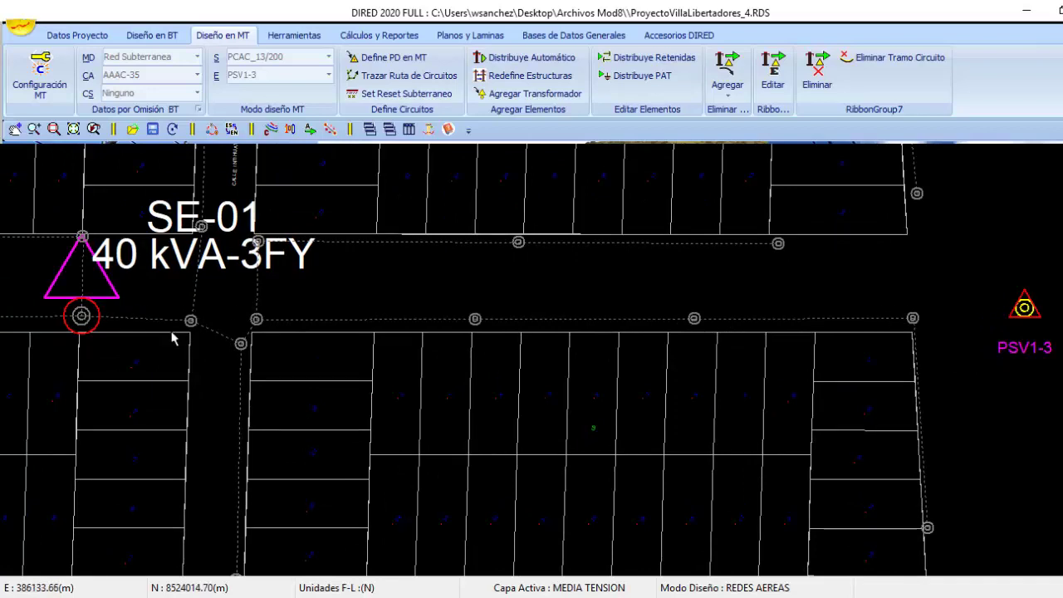
{"action": "left_click", "coordinate": [407, 77]}
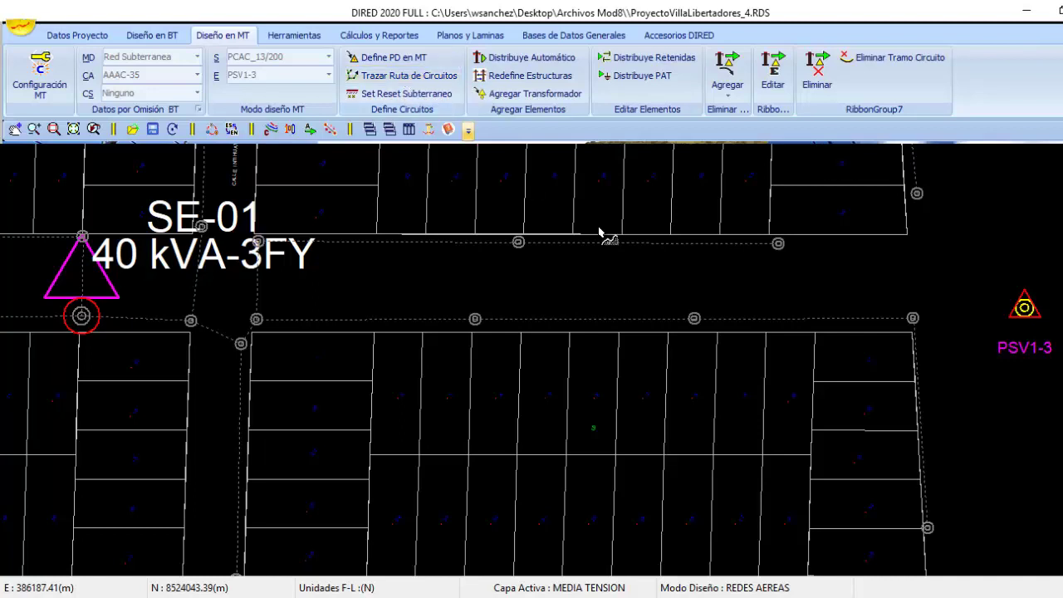
{"action": "left_click", "coordinate": [1026, 326]}
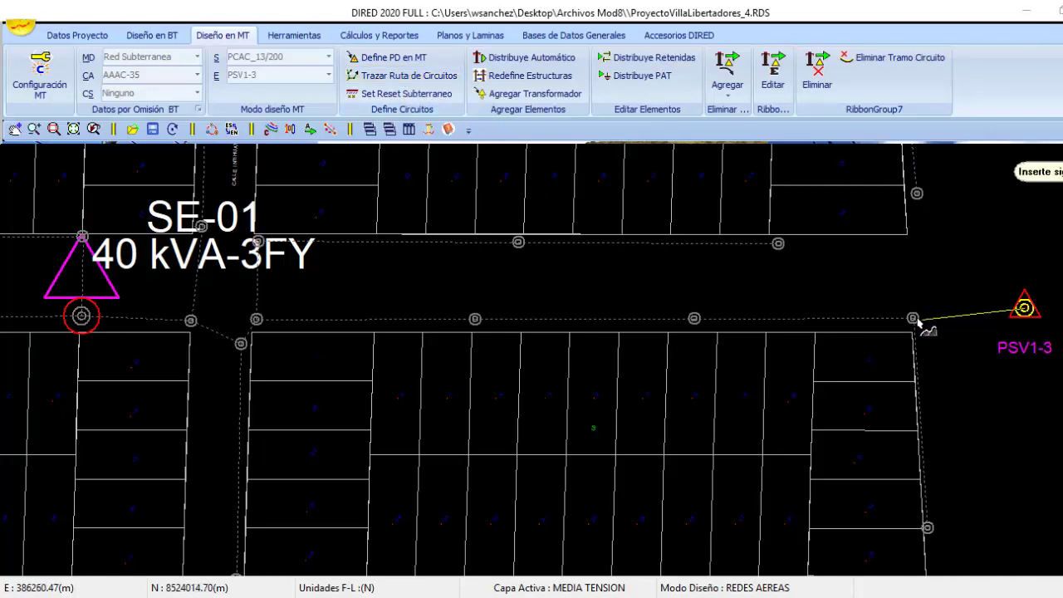
{"action": "left_click", "coordinate": [913, 319]}
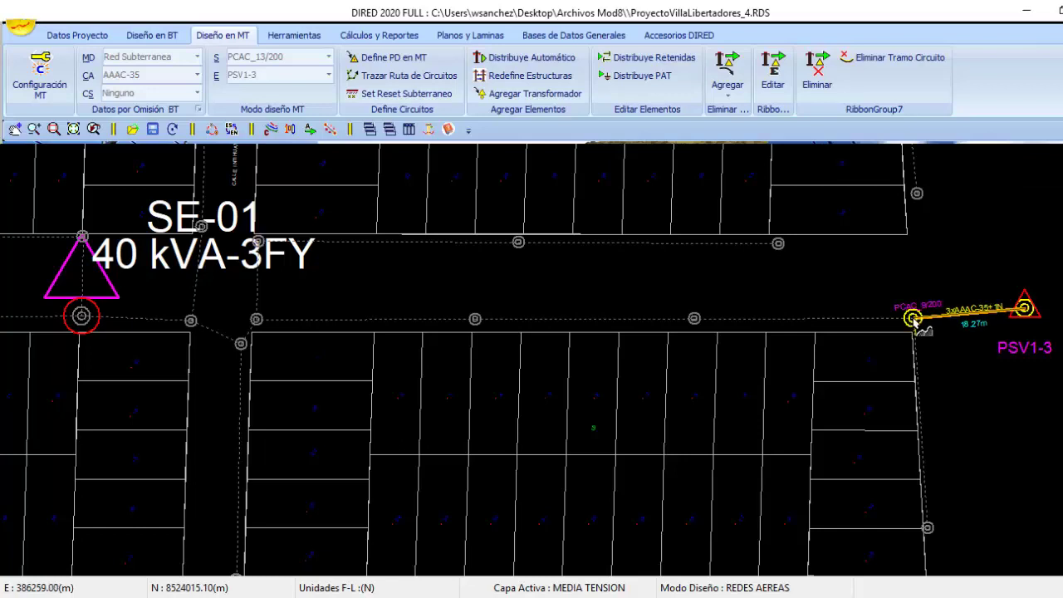
{"action": "left_click", "coordinate": [694, 320]}
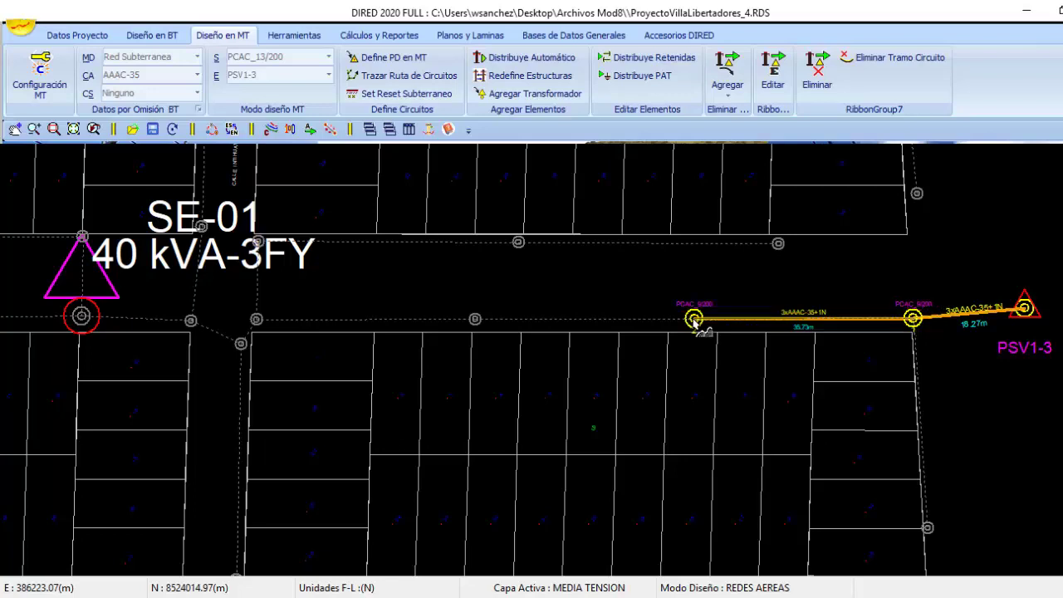
{"action": "left_click", "coordinate": [479, 321]}
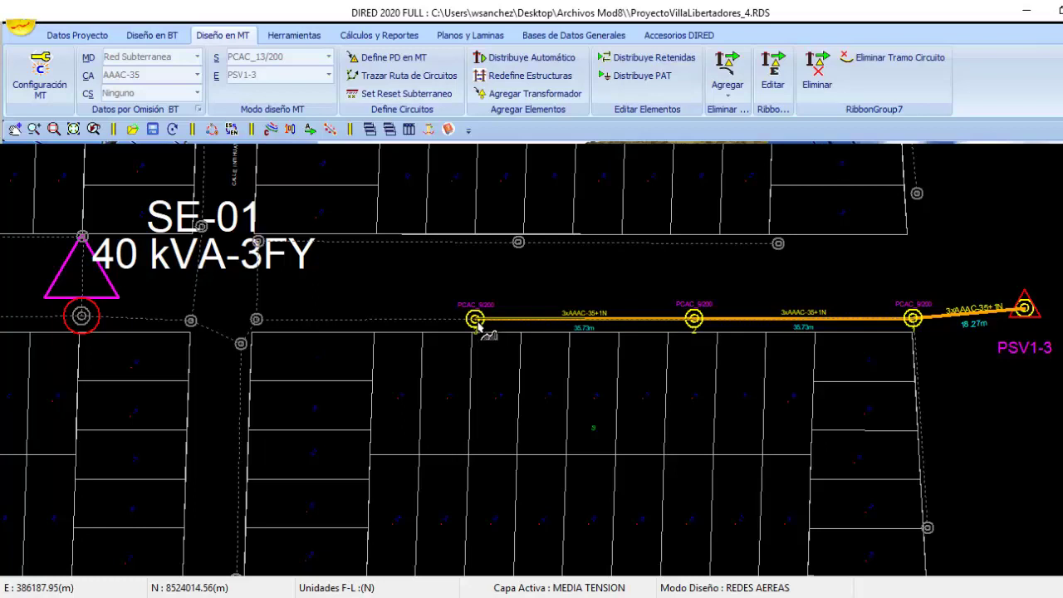
{"action": "left_click", "coordinate": [257, 320]}
{"action": "left_click", "coordinate": [190, 320]}
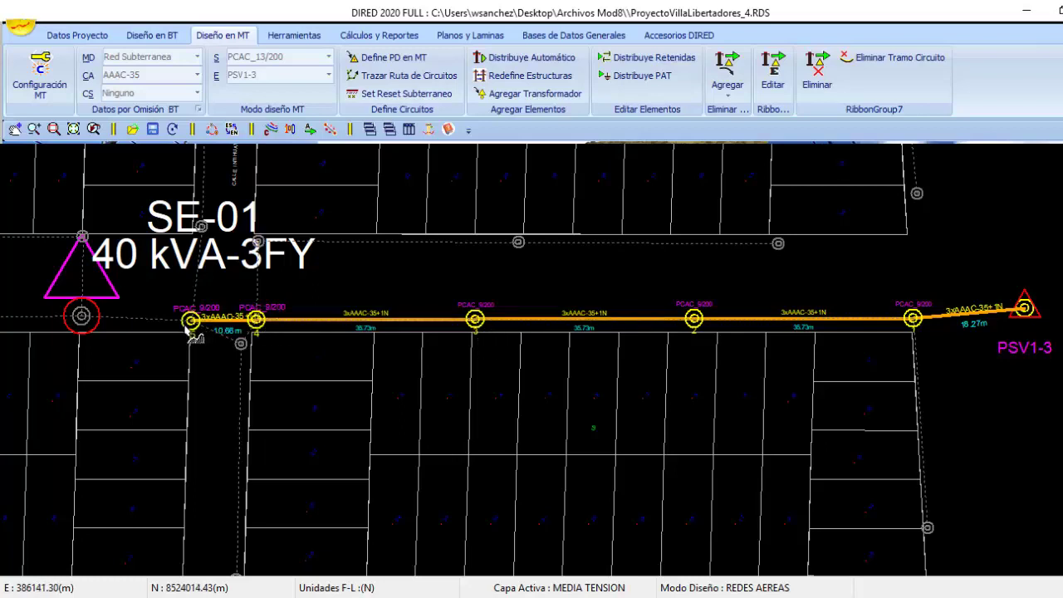
{"action": "left_click", "coordinate": [82, 317]}
Step: Extend the MT route west from SE-01 through the existing structures to the far side of Avenida Los Geranios
{"action": "left_click_drag", "start_coordinate": [256, 291], "coordinate": [805, 347]}
{"action": "left_click_drag", "start_coordinate": [371, 328], "coordinate": [983, 383]}
{"action": "left_click", "coordinate": [830, 383]}
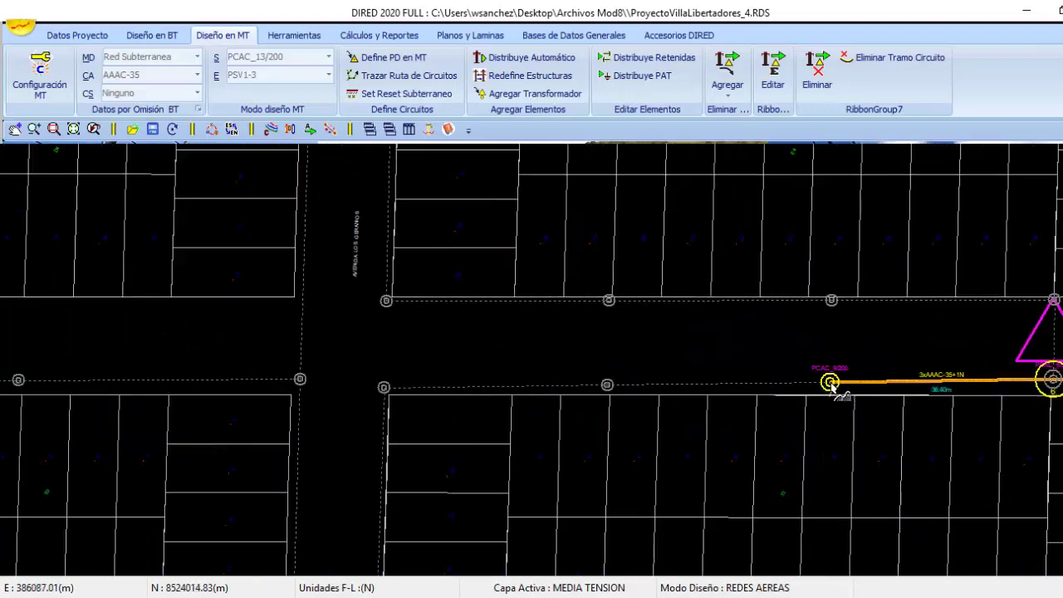
{"action": "left_click", "coordinate": [611, 403]}
{"action": "scroll", "coordinate": [589, 415], "scroll_direction": "down", "scroll_amount": 2}
{"action": "scroll", "coordinate": [600, 415], "scroll_direction": "down", "scroll_amount": 6}
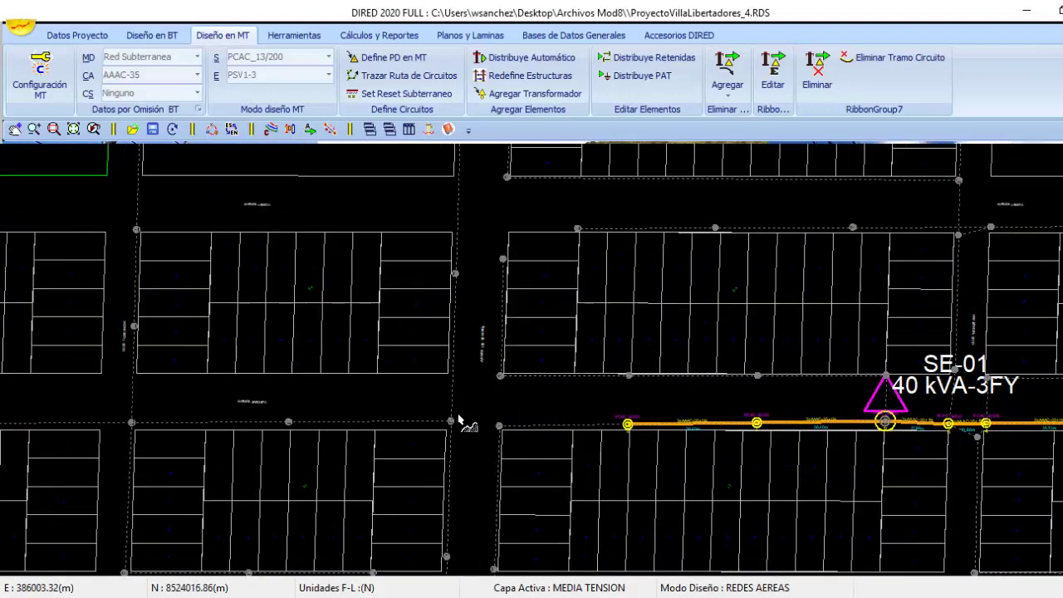
{"action": "scroll", "coordinate": [592, 459], "scroll_direction": "up", "scroll_amount": 8}
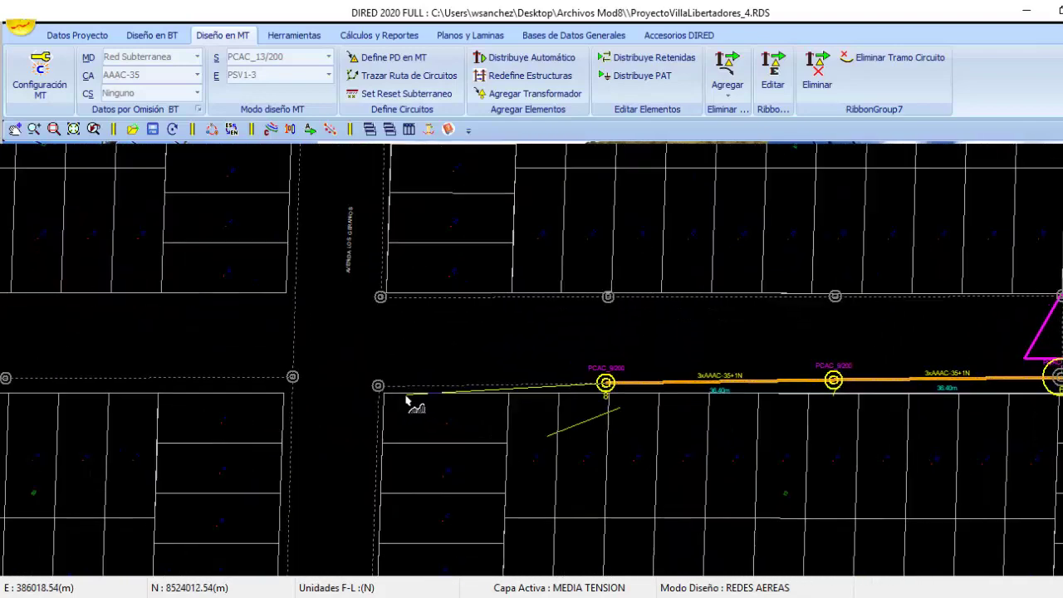
{"action": "left_click", "coordinate": [377, 385]}
{"action": "left_click", "coordinate": [292, 377]}
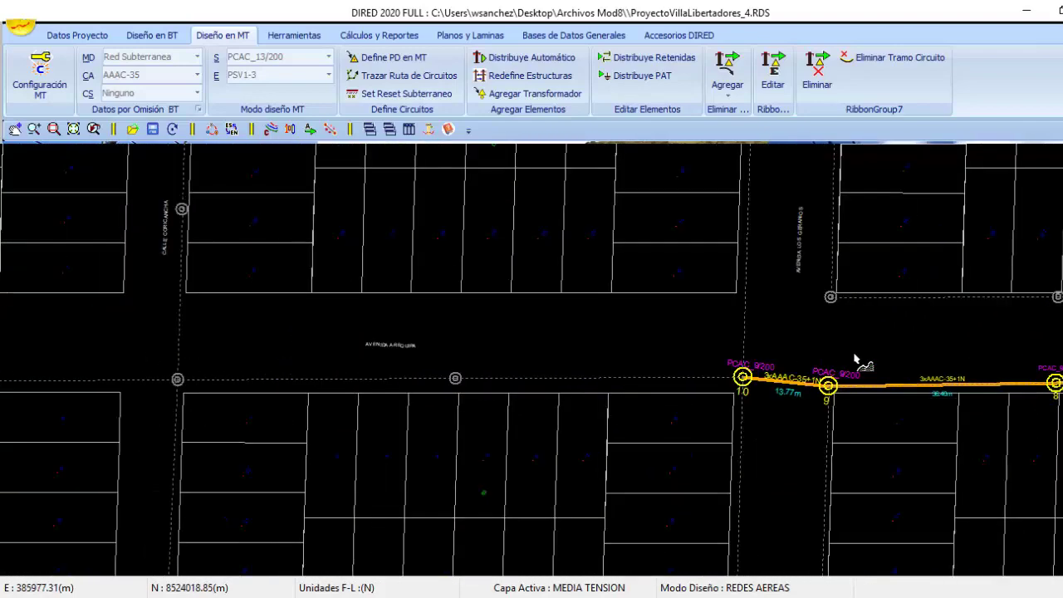
Step: Continue the MT route west through the existing structures to transformer SE-02 and finish the circuit there
{"action": "left_click", "coordinate": [711, 375]}
{"action": "left_click", "coordinate": [432, 377]}
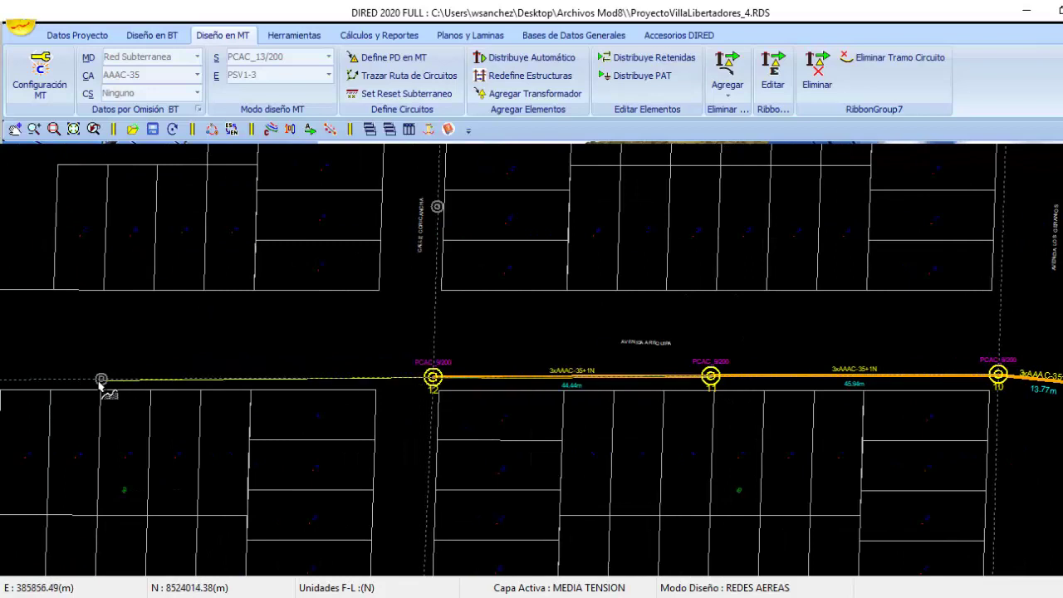
{"action": "left_click", "coordinate": [100, 379]}
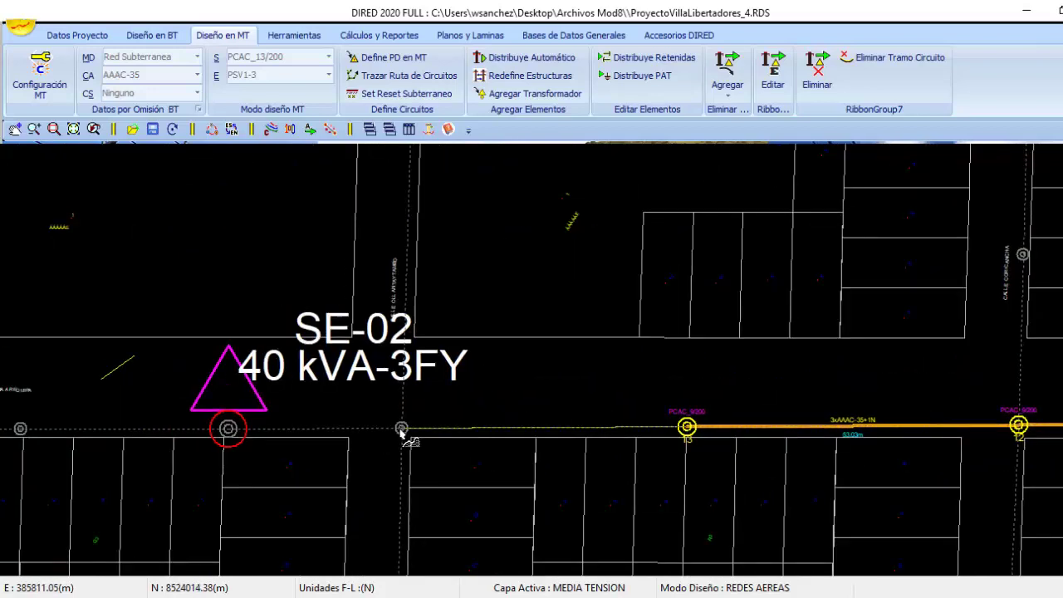
{"action": "left_click", "coordinate": [401, 429]}
{"action": "left_click", "coordinate": [229, 429]}
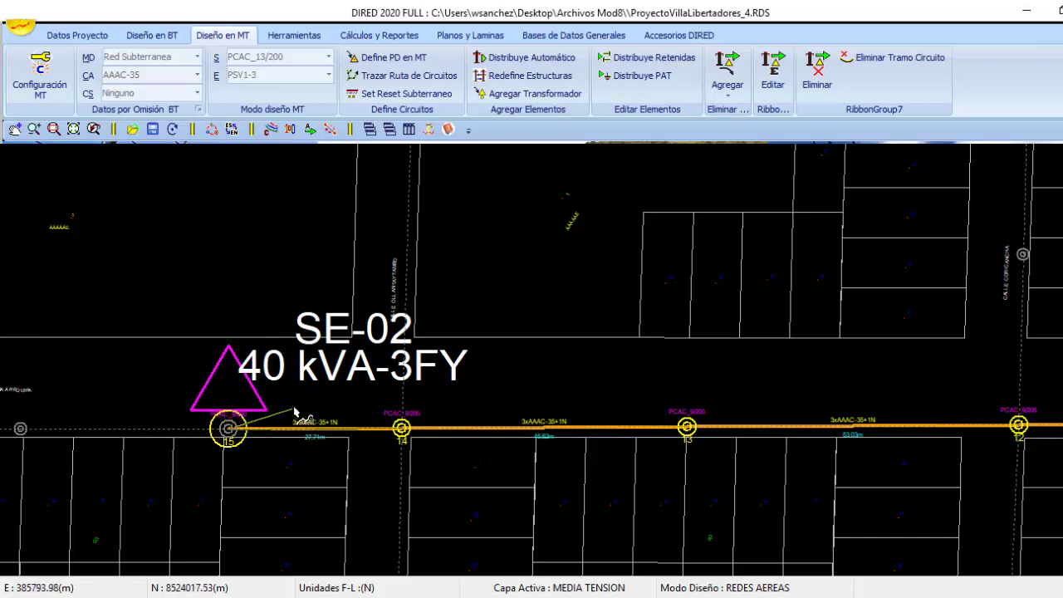
{"action": "right_click", "coordinate": [240, 232]}
{"action": "left_click", "coordinate": [250, 243]}
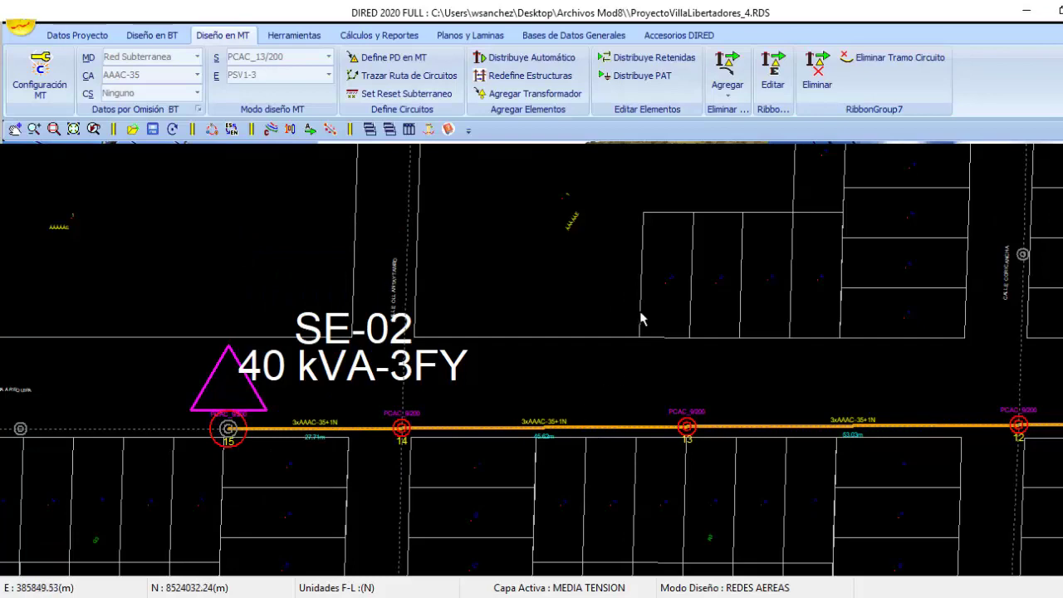
Step: Examine the traced MT circuit and its structures from SE-02 back east to the design point
{"action": "scroll", "coordinate": [679, 412], "scroll_direction": "down", "scroll_amount": 4}
{"action": "left_click_drag", "start_coordinate": [868, 474], "coordinate": [396, 422]}
{"action": "scroll", "coordinate": [730, 460], "scroll_direction": "down", "scroll_amount": 4}
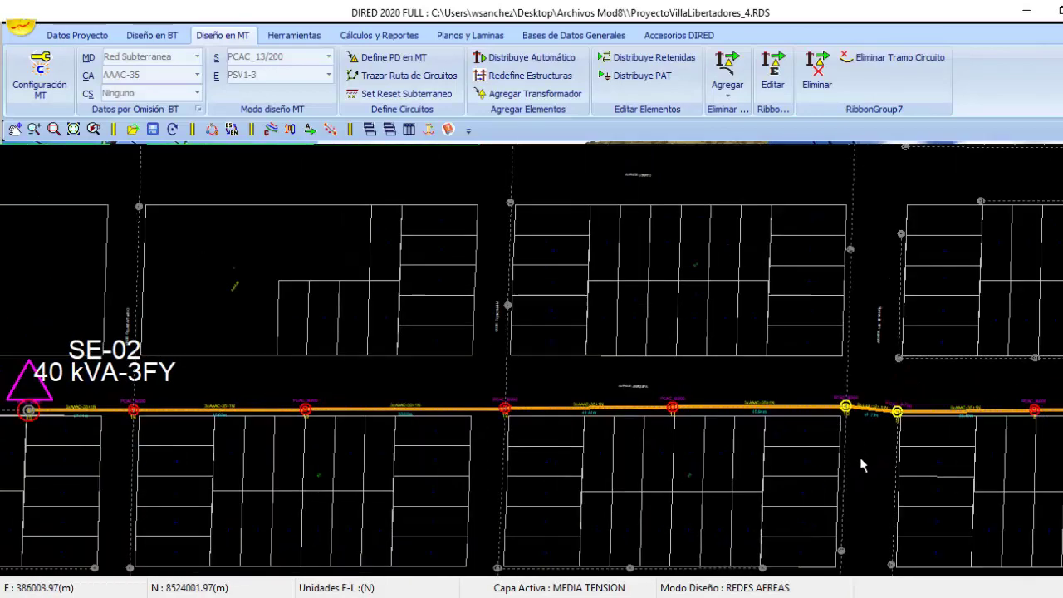
{"action": "left_click_drag", "start_coordinate": [849, 462], "coordinate": [345, 456]}
{"action": "left_click_drag", "start_coordinate": [903, 464], "coordinate": [551, 450]}
{"action": "left_click_drag", "start_coordinate": [789, 466], "coordinate": [514, 461]}
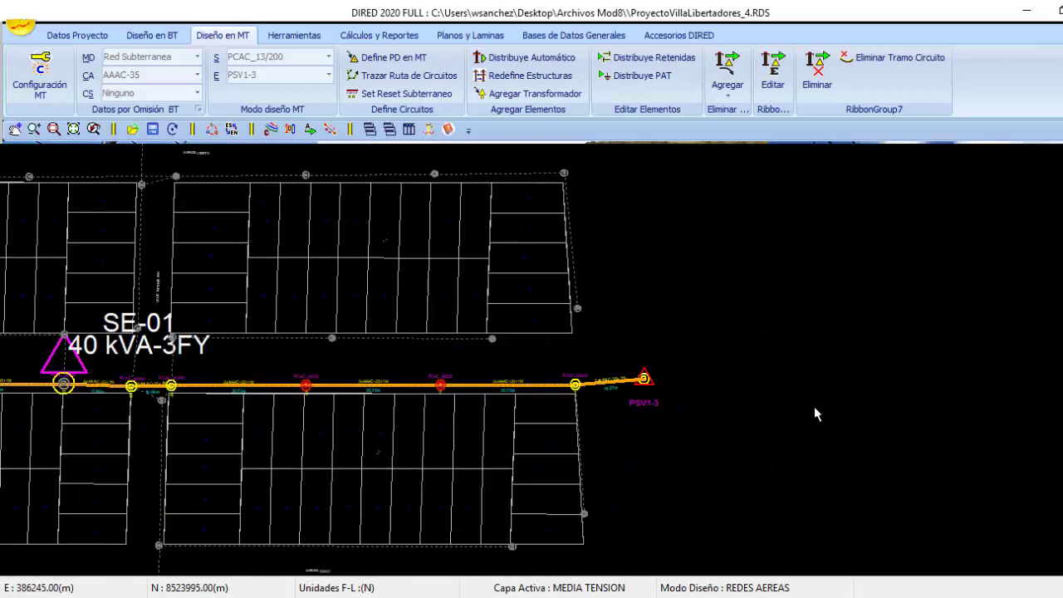
Step: Set the MT design point's label to PD-01 and accept its feed-point data
{"action": "left_click", "coordinate": [644, 381]}
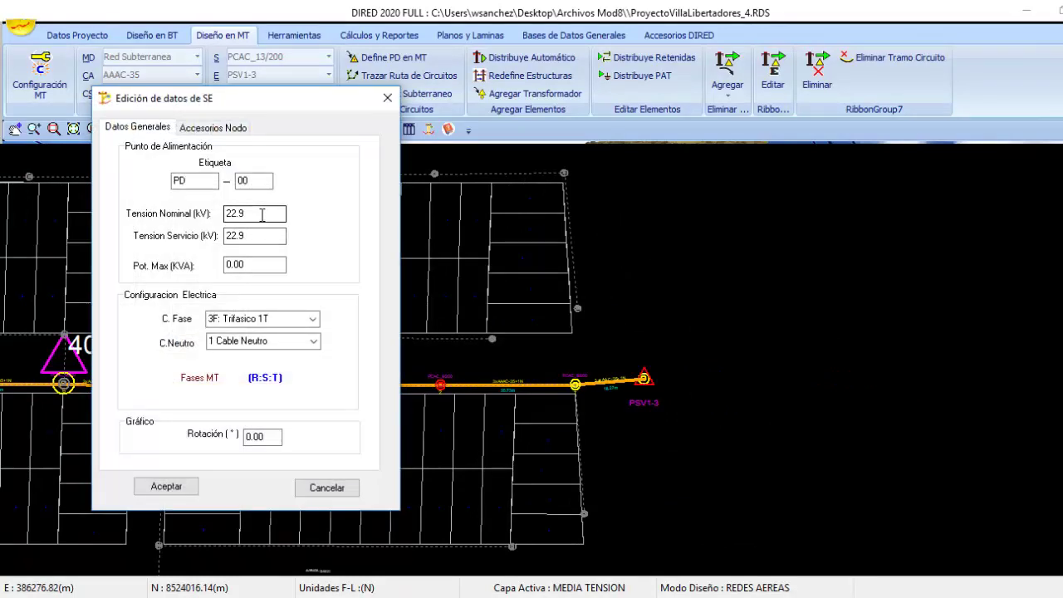
{"action": "left_click_drag", "start_coordinate": [265, 213], "coordinate": [191, 212]}
{"action": "left_click_drag", "start_coordinate": [249, 234], "coordinate": [203, 235]}
{"action": "left_click_drag", "start_coordinate": [260, 181], "coordinate": [166, 196]}
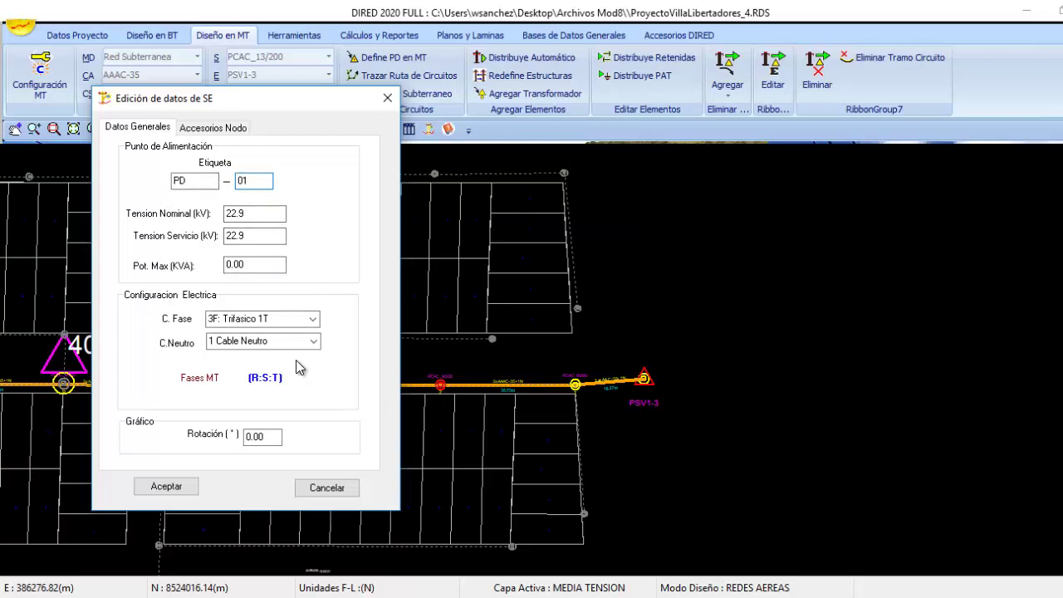
{"action": "left_click", "coordinate": [166, 486]}
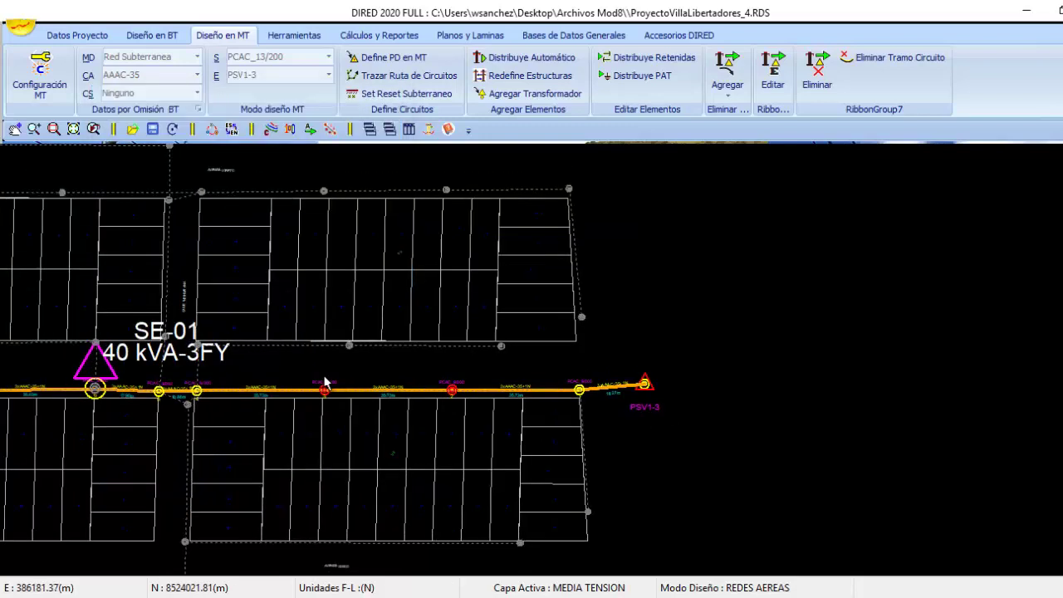
Step: Switch the active layer to Baja Tension and check transformer SE-01's primary and secondary voltages
{"action": "scroll", "coordinate": [273, 387], "scroll_direction": "down", "scroll_amount": 2}
{"action": "left_click_drag", "start_coordinate": [272, 389], "coordinate": [591, 373]}
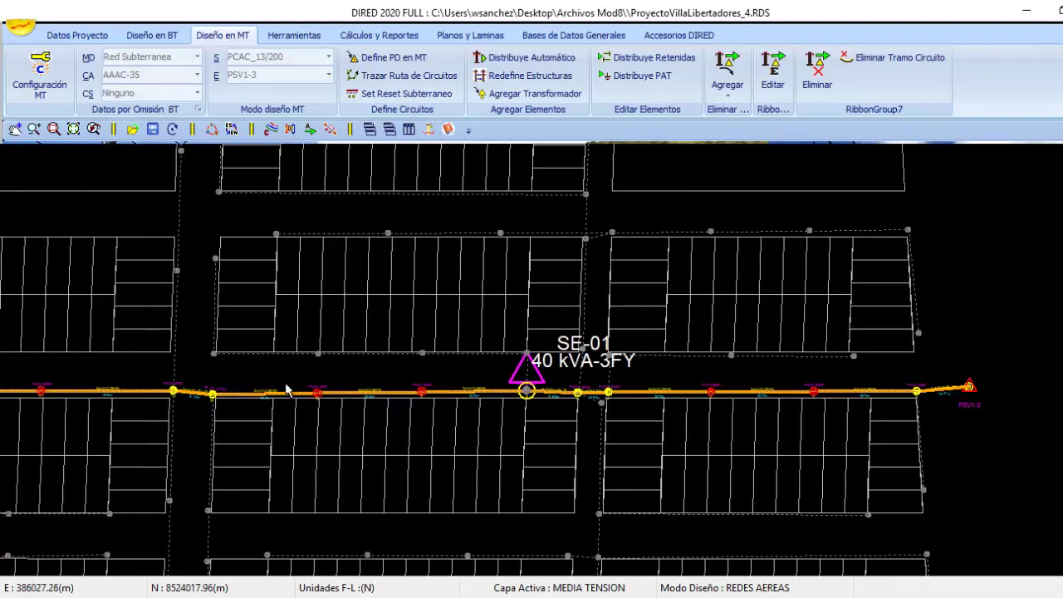
{"action": "scroll", "coordinate": [286, 382], "scroll_direction": "down", "scroll_amount": 1}
{"action": "left_click_drag", "start_coordinate": [286, 382], "coordinate": [679, 433]}
{"action": "scroll", "coordinate": [352, 423], "scroll_direction": "down", "scroll_amount": 1}
{"action": "left_click_drag", "start_coordinate": [352, 423], "coordinate": [706, 445]}
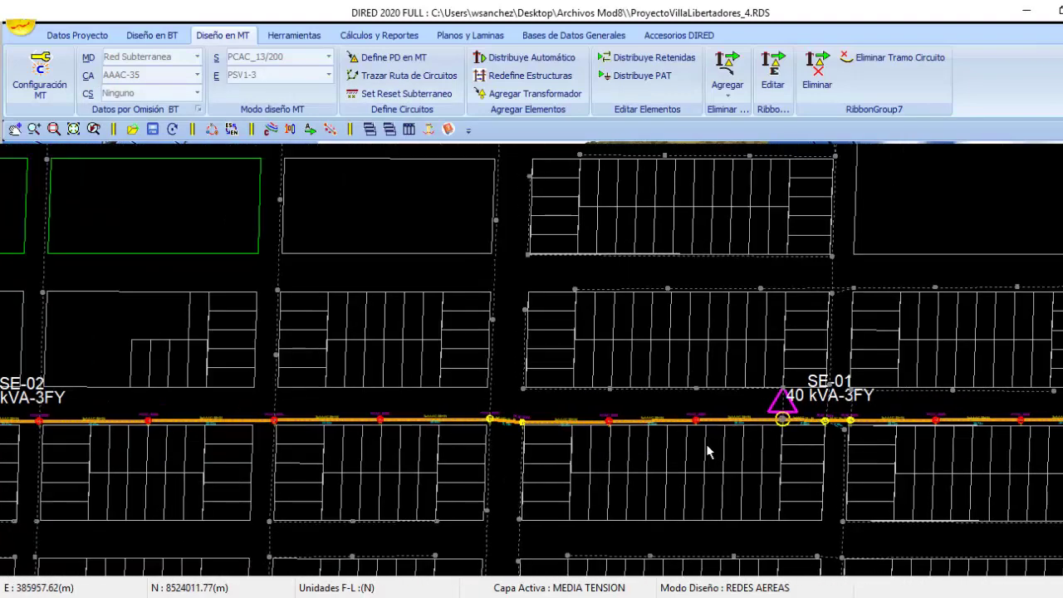
{"action": "scroll", "coordinate": [714, 444], "scroll_direction": "down", "scroll_amount": 1}
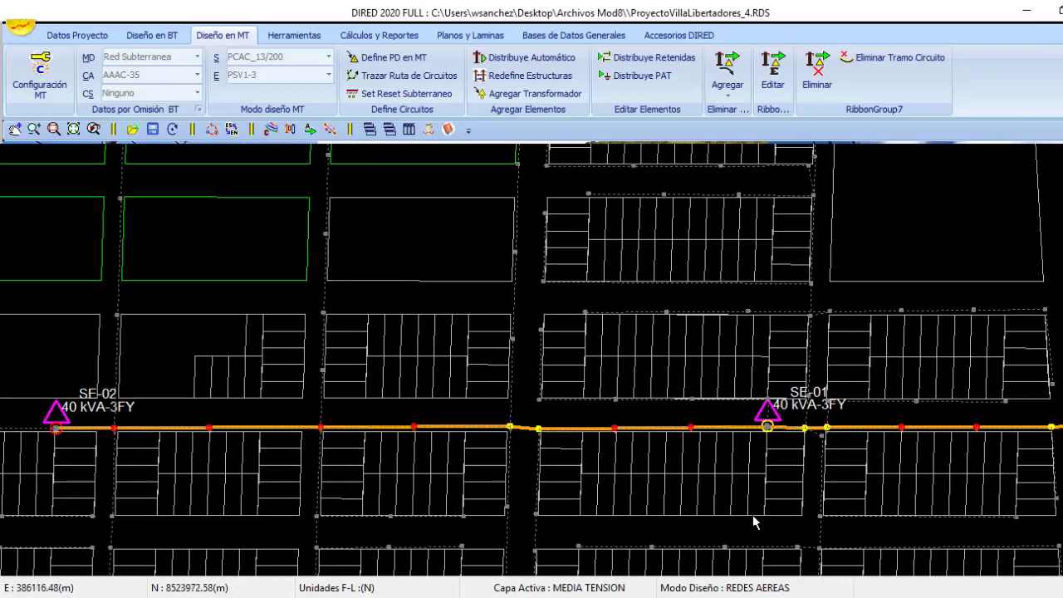
{"action": "left_click", "coordinate": [598, 589]}
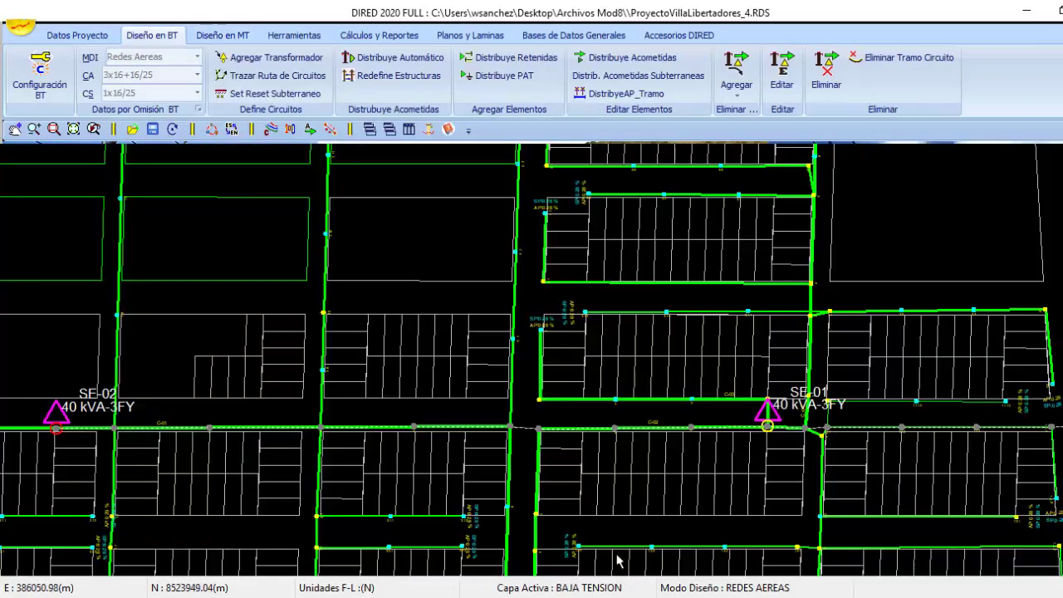
{"action": "double_click", "coordinate": [767, 426]}
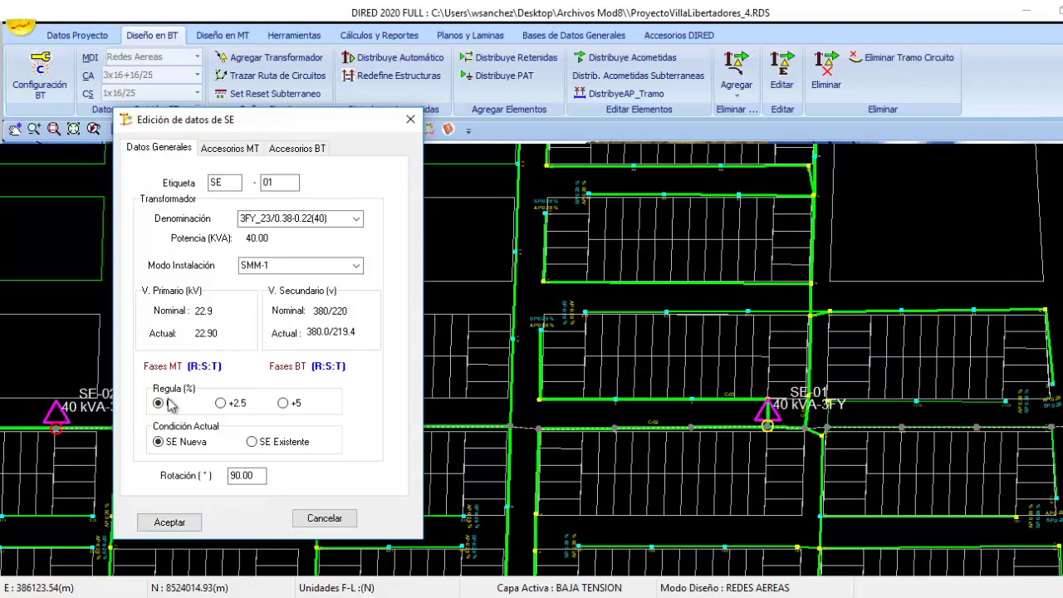
{"action": "left_click", "coordinate": [169, 522]}
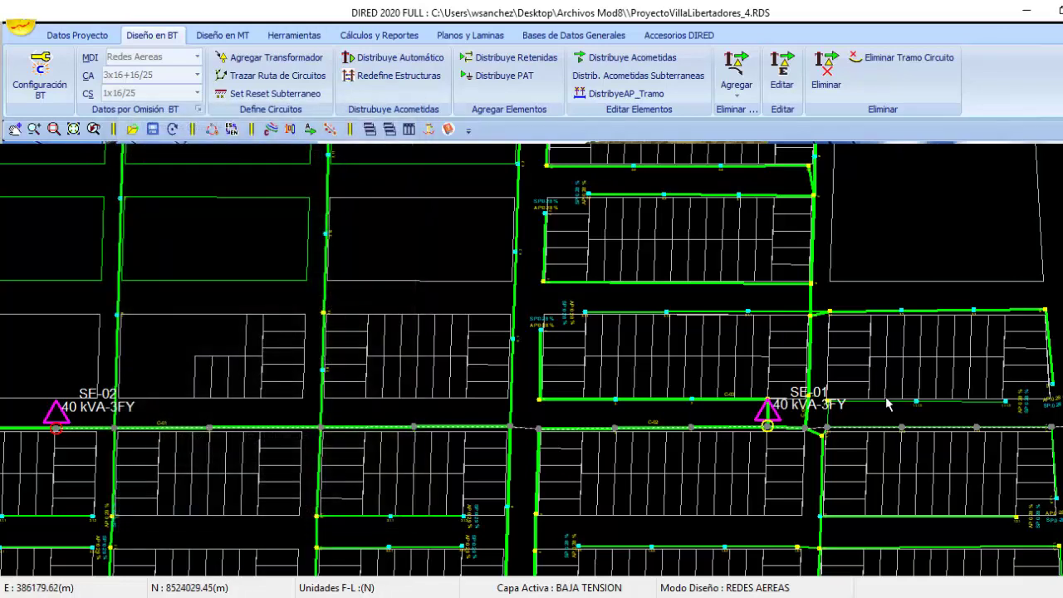
Step: Return to the Media Tension layer and set the design point's service voltage to 22.7 kV
{"action": "left_click_drag", "start_coordinate": [825, 516], "coordinate": [351, 490]}
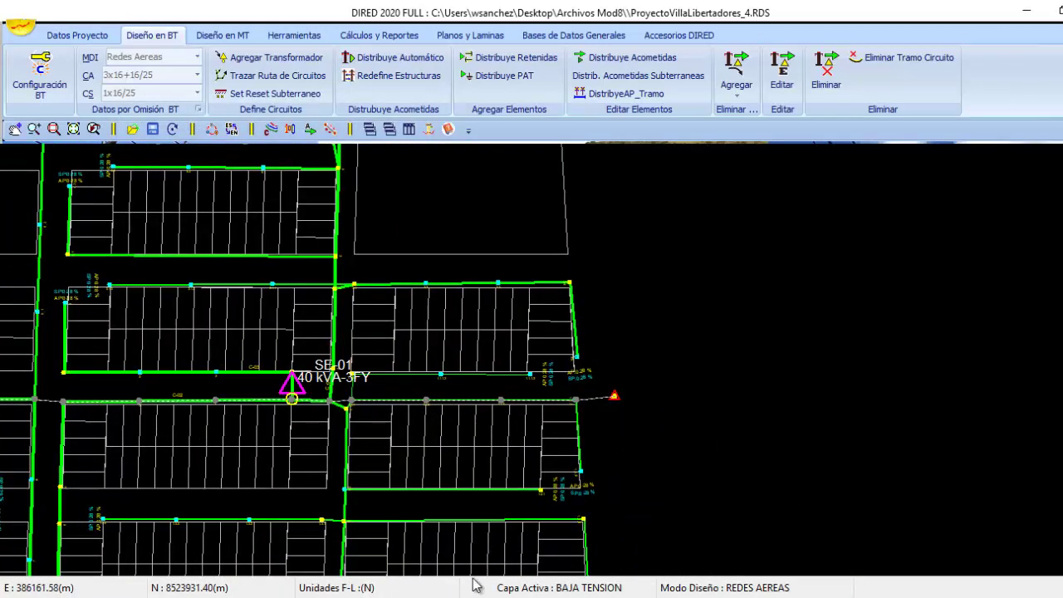
{"action": "left_click", "coordinate": [586, 591]}
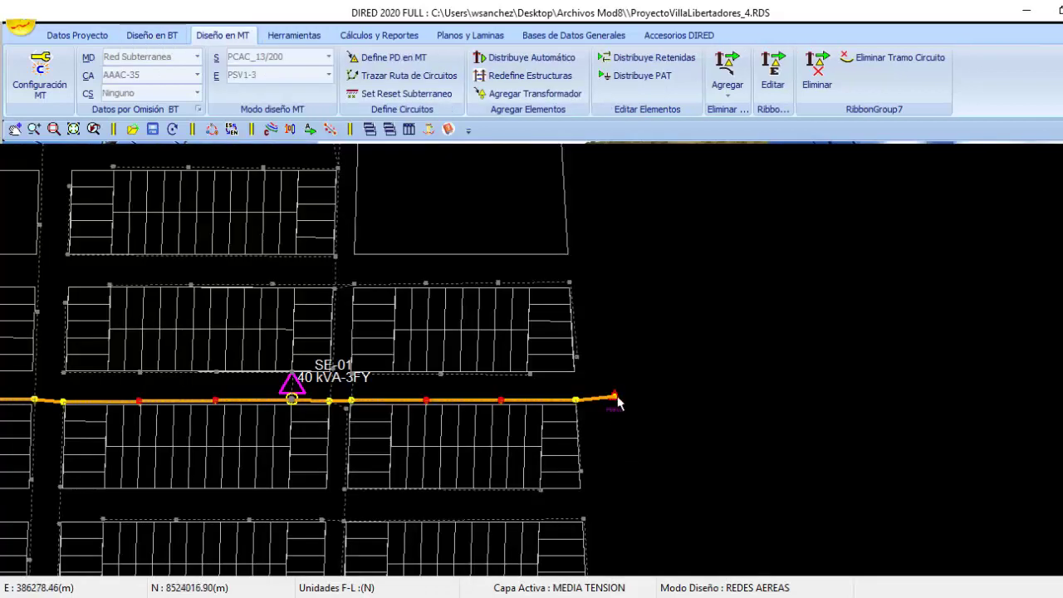
{"action": "left_click", "coordinate": [616, 398]}
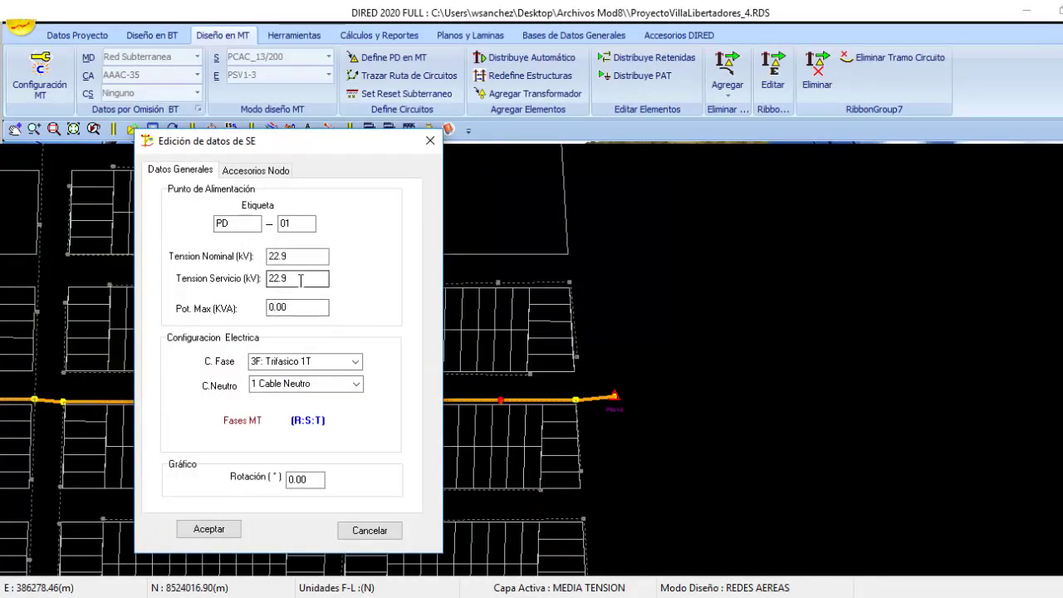
{"action": "left_click", "coordinate": [302, 279]}
{"action": "left_click", "coordinate": [210, 529]}
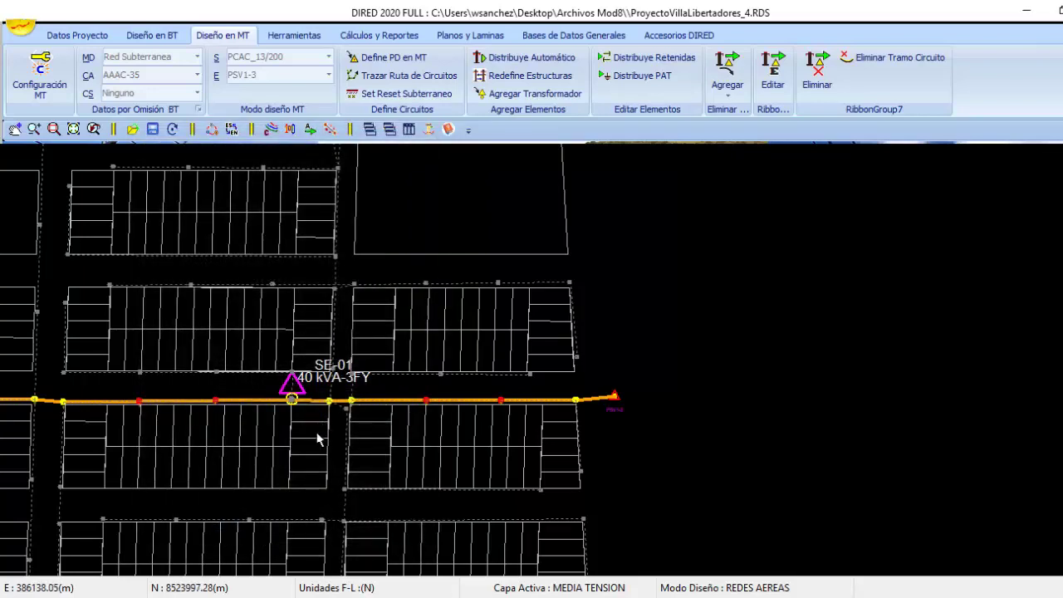
Step: Switch back to the Baja Tension layer and recheck the actual primary and secondary voltages of transformer SE-01
{"action": "left_click", "coordinate": [567, 589]}
{"action": "scroll", "coordinate": [569, 539], "scroll_direction": "down", "scroll_amount": 1}
{"action": "scroll", "coordinate": [100, 479], "scroll_direction": "up", "scroll_amount": 1}
{"action": "double_click", "coordinate": [757, 457]}
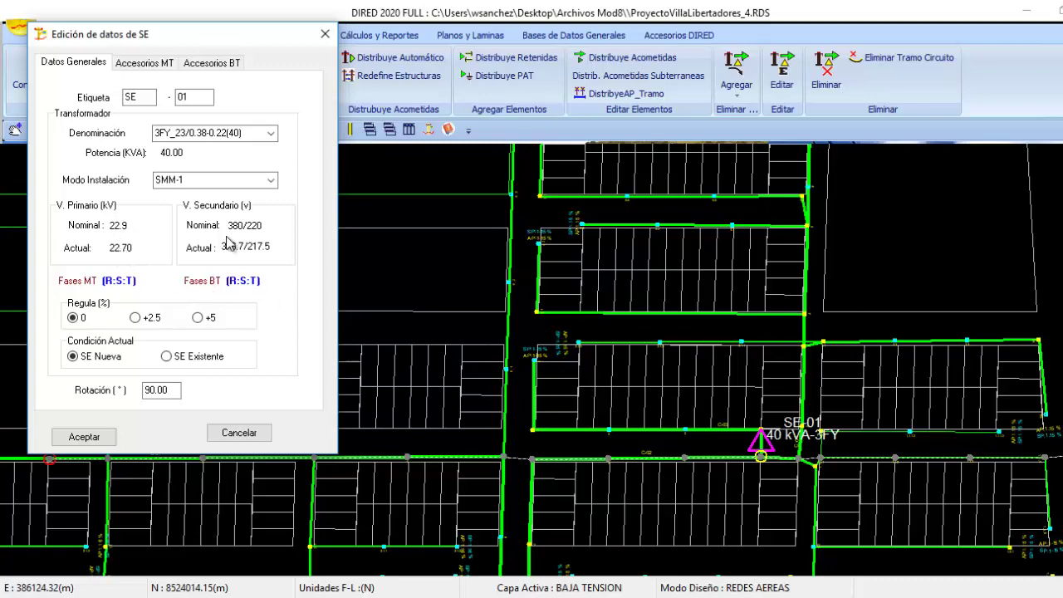
{"action": "left_click", "coordinate": [92, 438]}
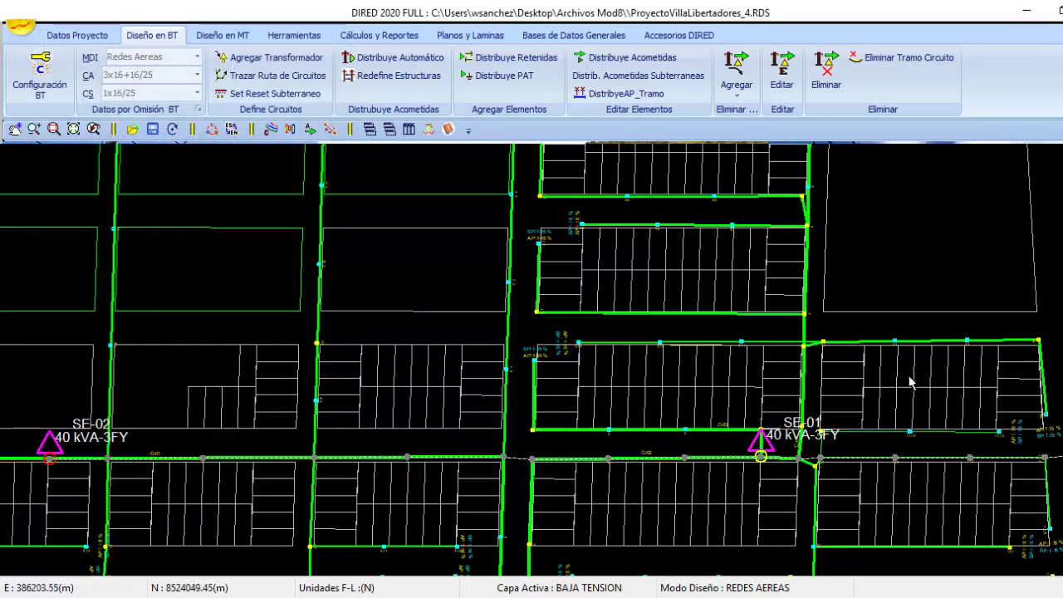
Step: Review and apply the BT general configuration and the BT default data, with Tipo - A as the service-connection demand
{"action": "scroll", "coordinate": [645, 405], "scroll_direction": "down", "scroll_amount": 3}
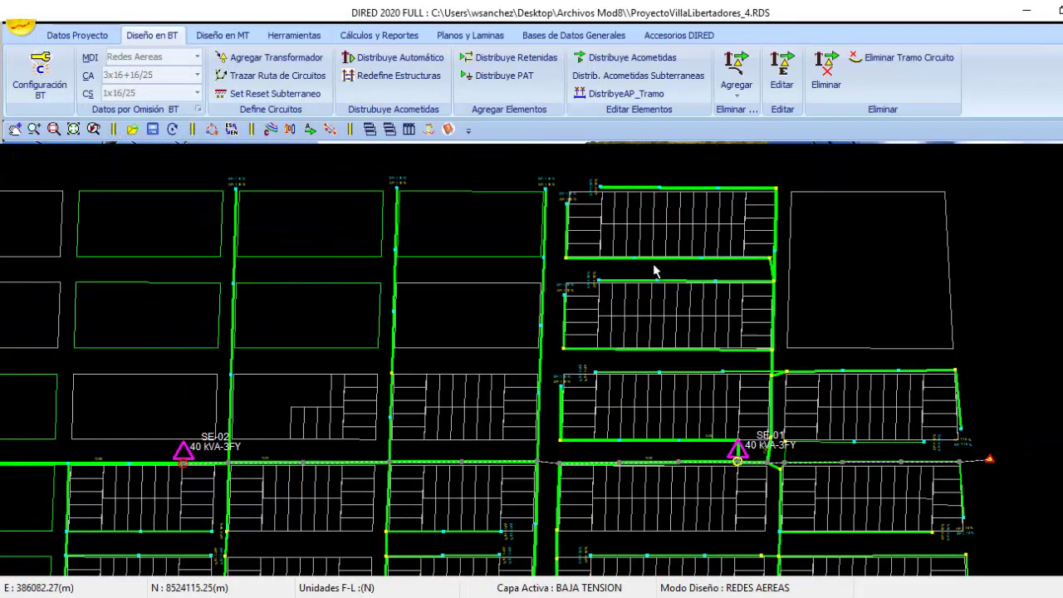
{"action": "left_click", "coordinate": [591, 589]}
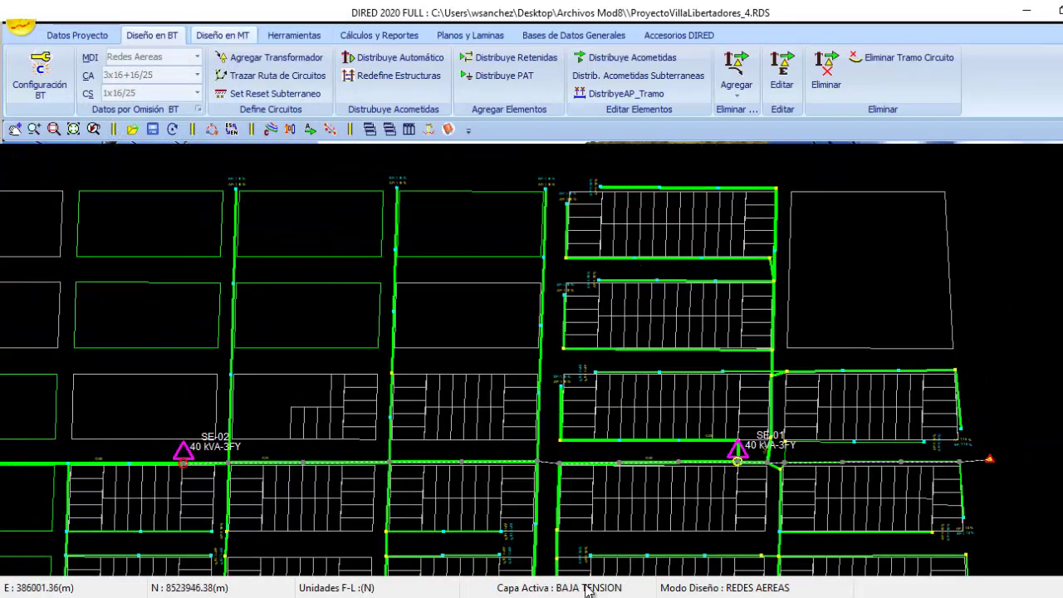
{"action": "left_click", "coordinate": [591, 589]}
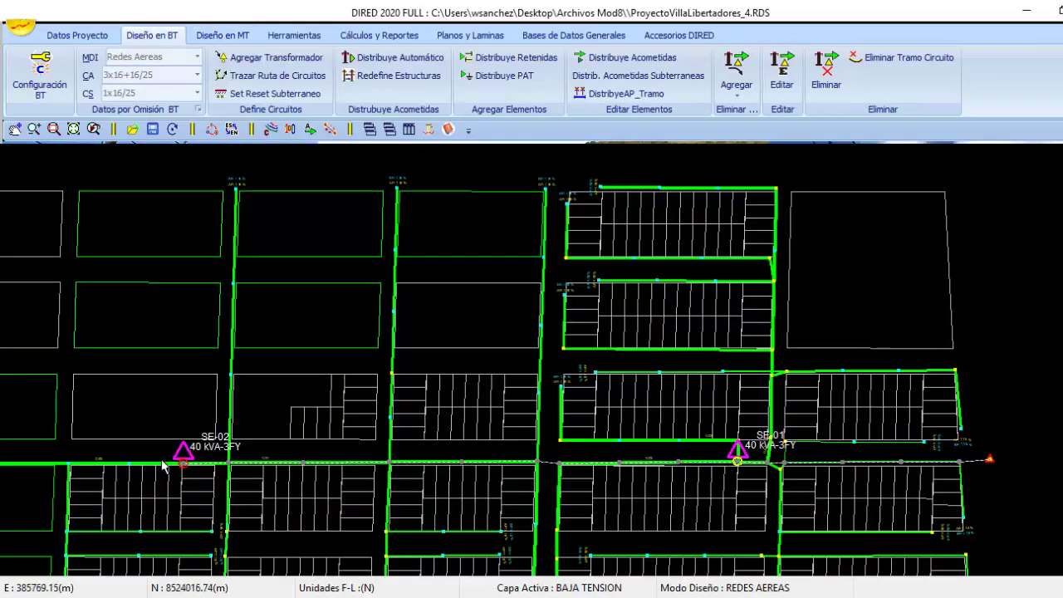
{"action": "scroll", "coordinate": [382, 438], "scroll_direction": "down", "scroll_amount": 1}
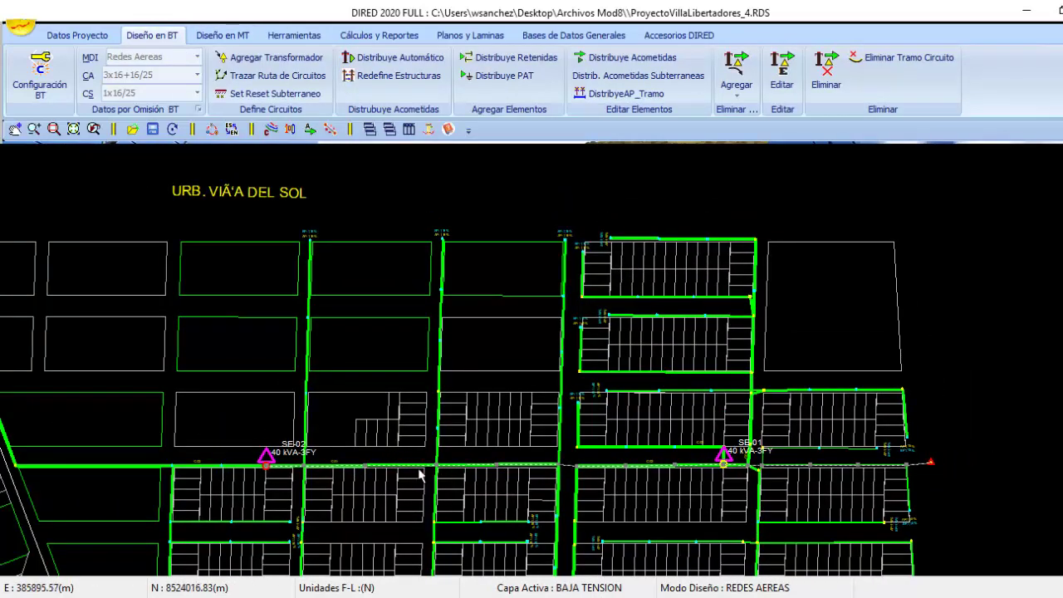
{"action": "left_click_drag", "start_coordinate": [414, 438], "coordinate": [404, 383]}
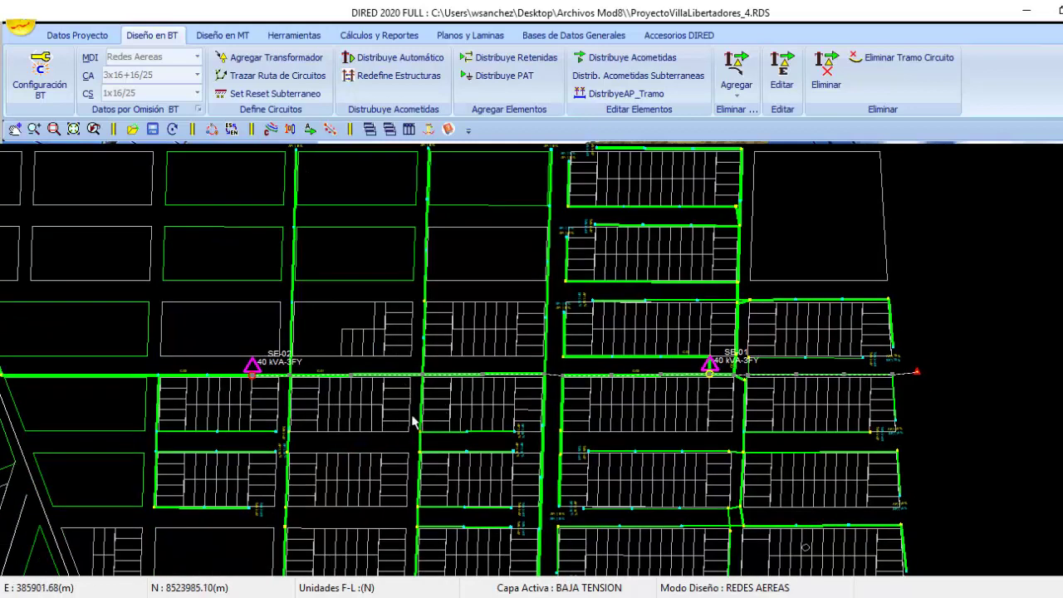
{"action": "scroll", "coordinate": [420, 421], "scroll_direction": "down", "scroll_amount": 1}
{"action": "left_click_drag", "start_coordinate": [486, 427], "coordinate": [471, 300]}
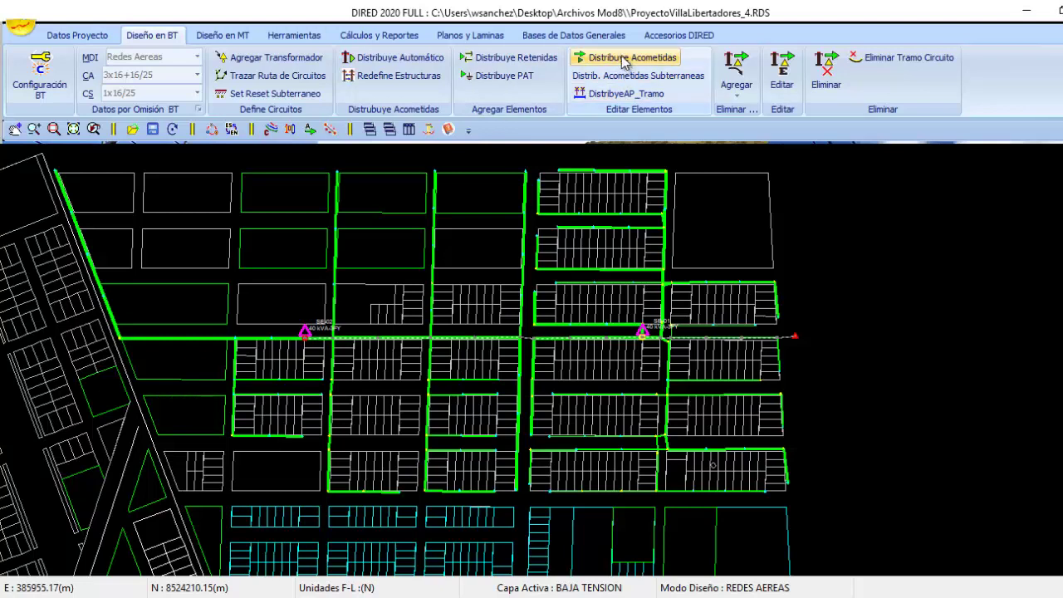
{"action": "left_click", "coordinate": [39, 79]}
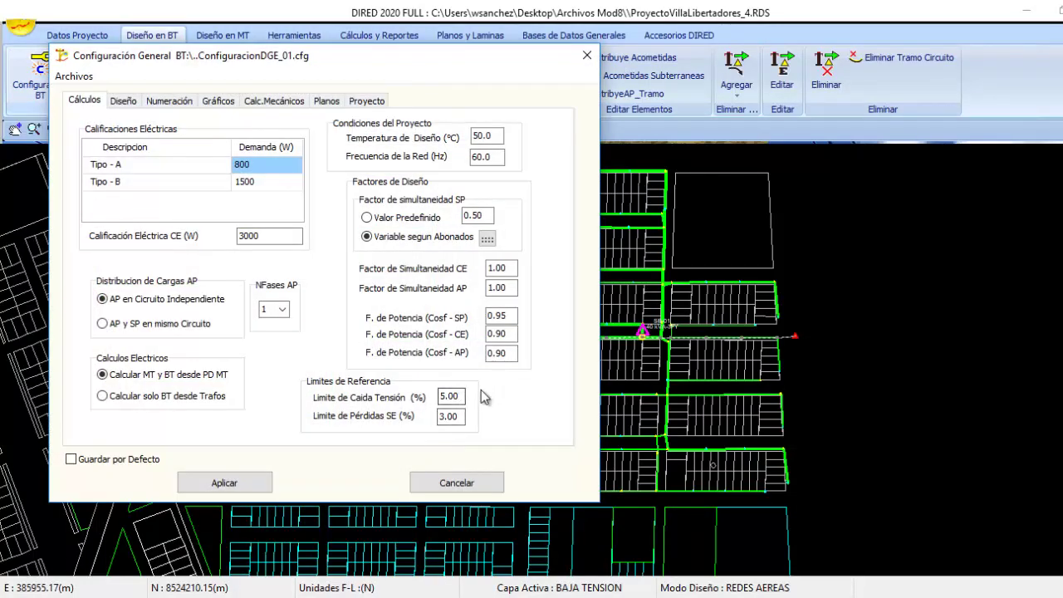
{"action": "left_click", "coordinate": [223, 482]}
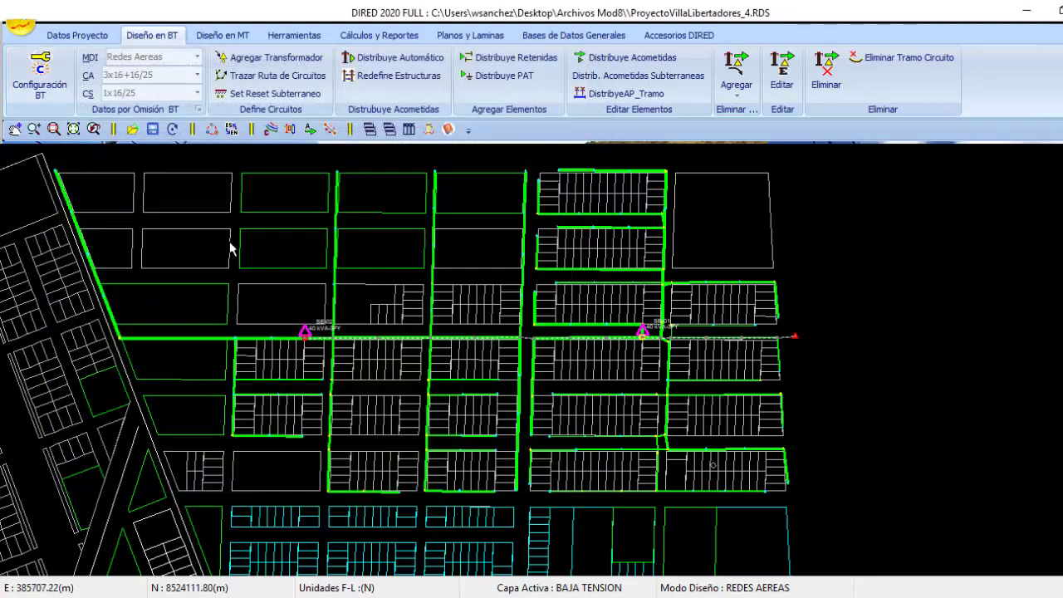
{"action": "left_click", "coordinate": [198, 110]}
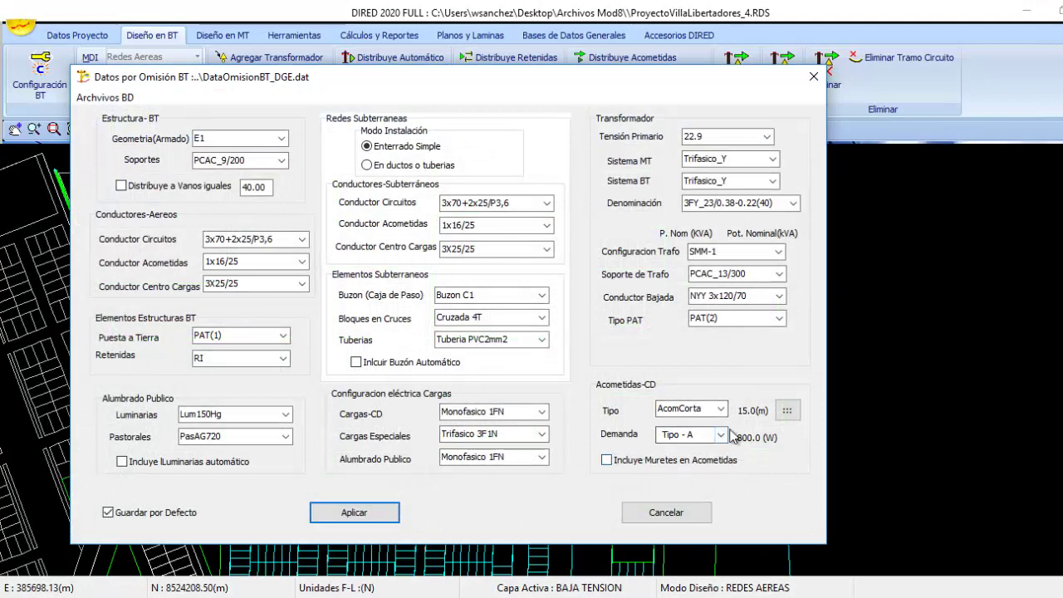
{"action": "left_click", "coordinate": [352, 513]}
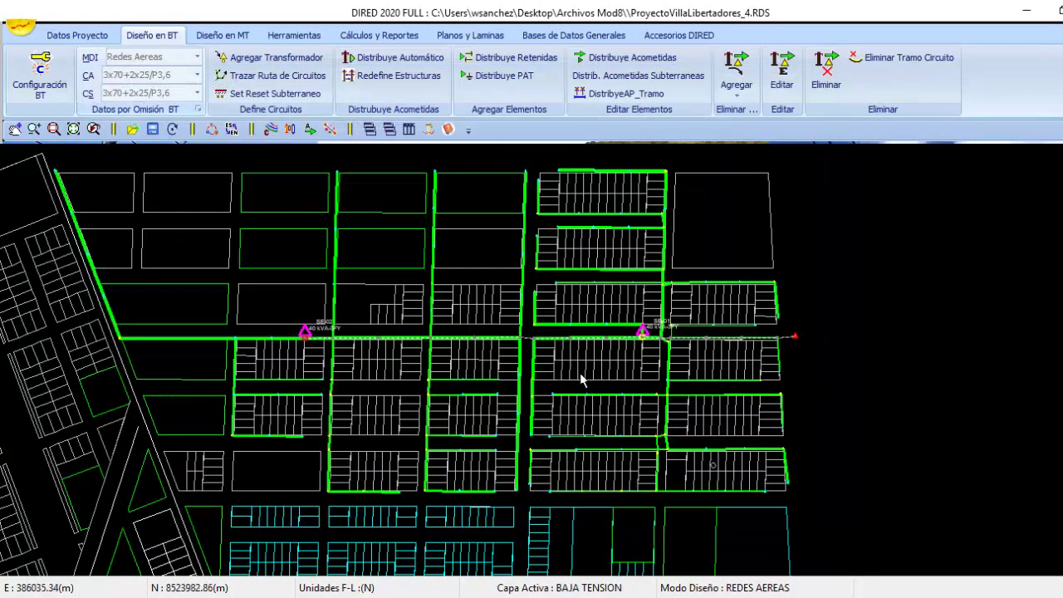
Step: Compare demand types Tipo - A and Tipo - B in the default loads and apply Tipo - A as the active demand
{"action": "left_click", "coordinate": [311, 132]}
{"action": "left_click", "coordinate": [296, 146]}
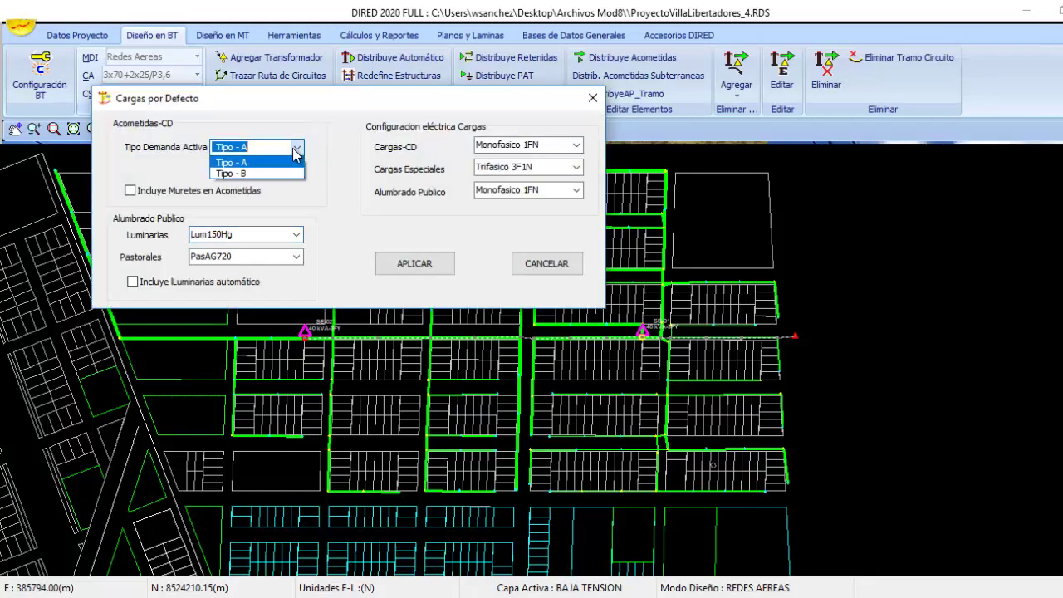
{"action": "left_click", "coordinate": [253, 167]}
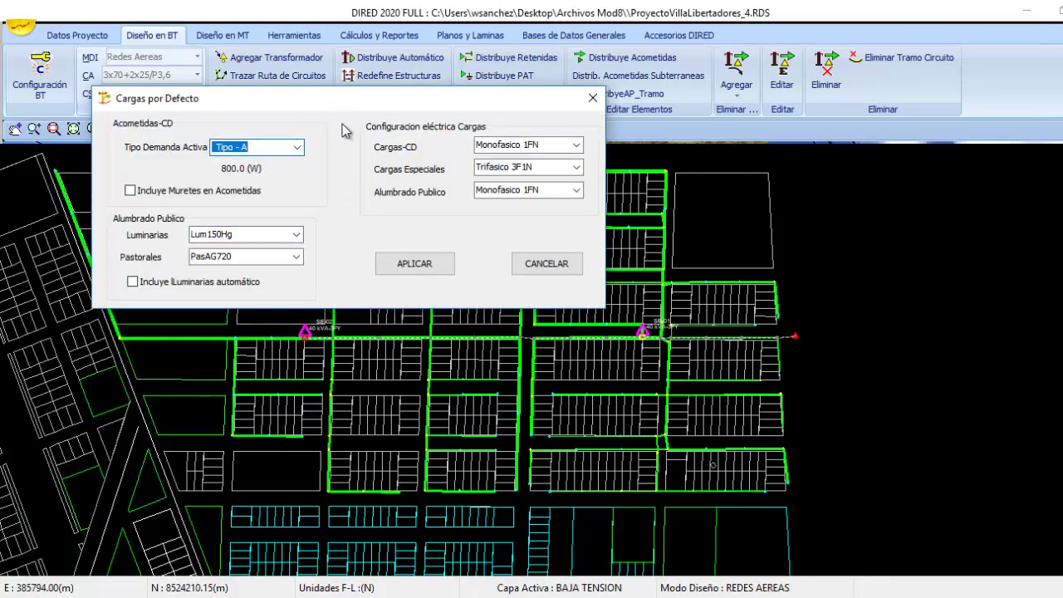
{"action": "left_click_drag", "start_coordinate": [332, 99], "coordinate": [357, 230]}
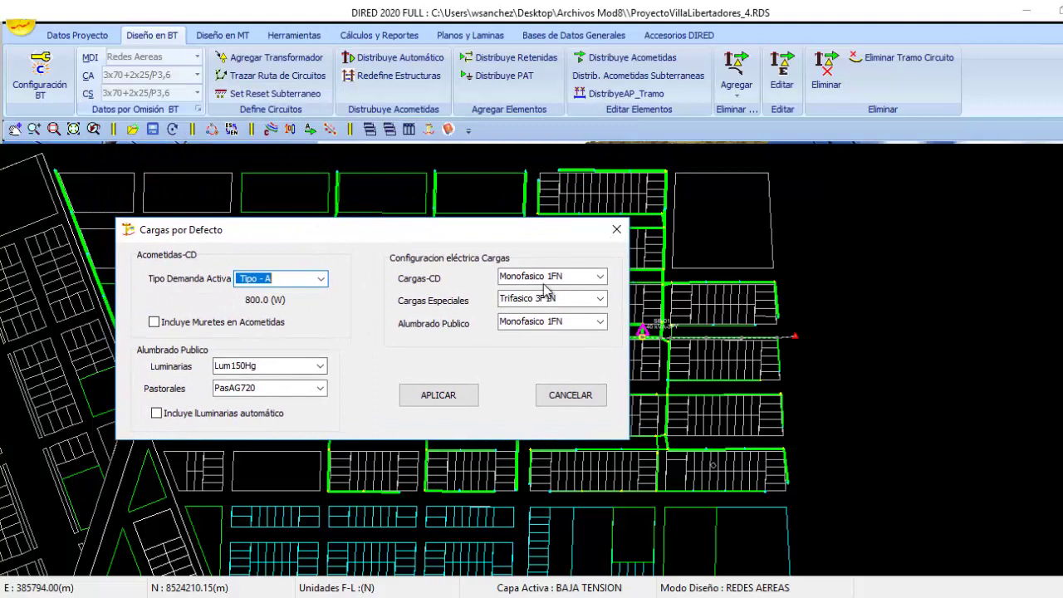
{"action": "left_click", "coordinate": [322, 280]}
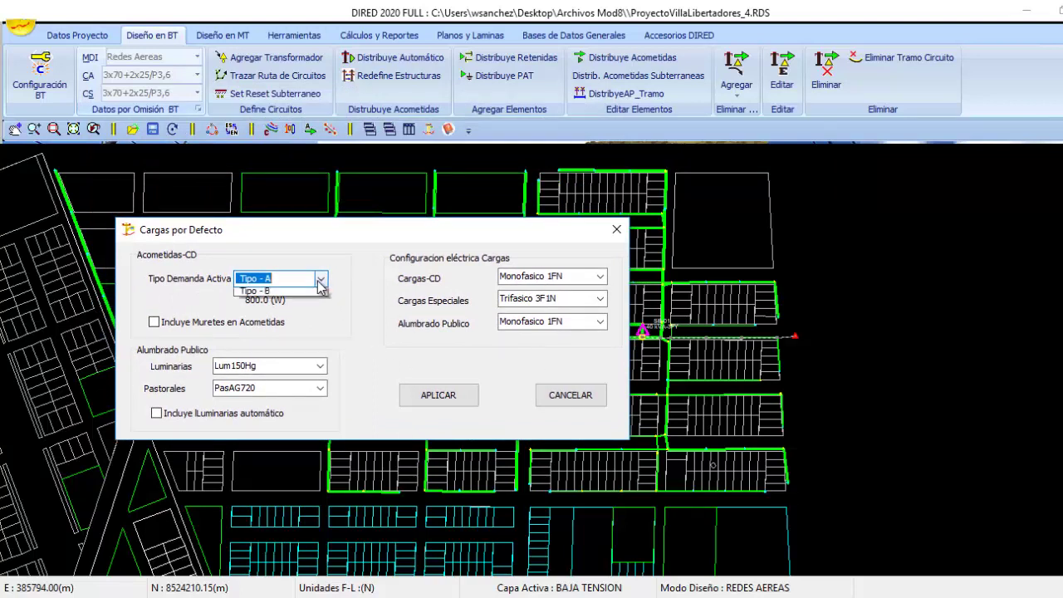
{"action": "left_click", "coordinate": [274, 305]}
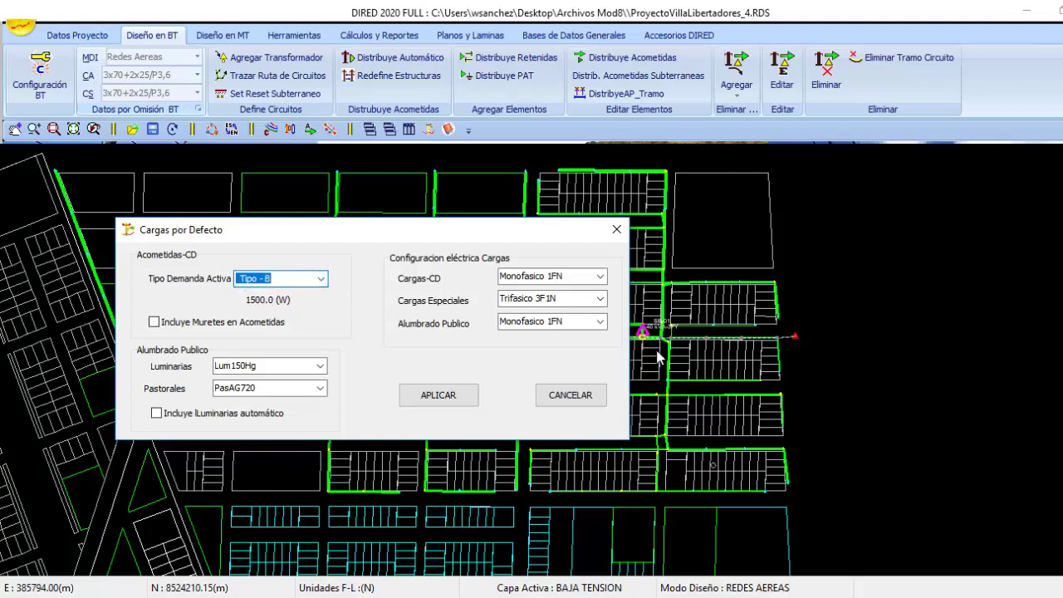
{"action": "left_click", "coordinate": [322, 284]}
{"action": "left_click", "coordinate": [330, 292]}
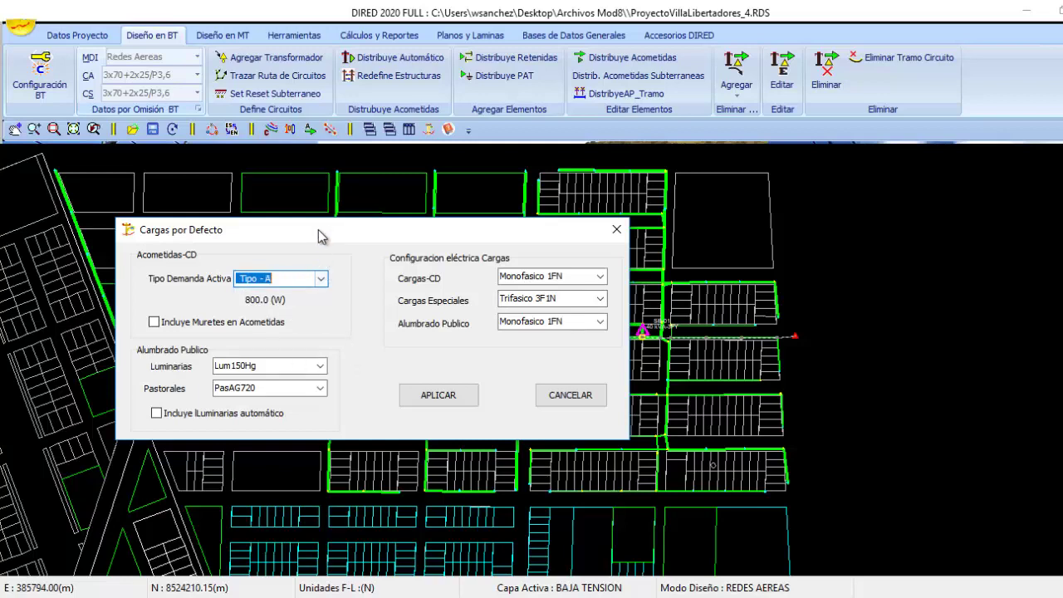
{"action": "left_click_drag", "start_coordinate": [320, 237], "coordinate": [309, 180]}
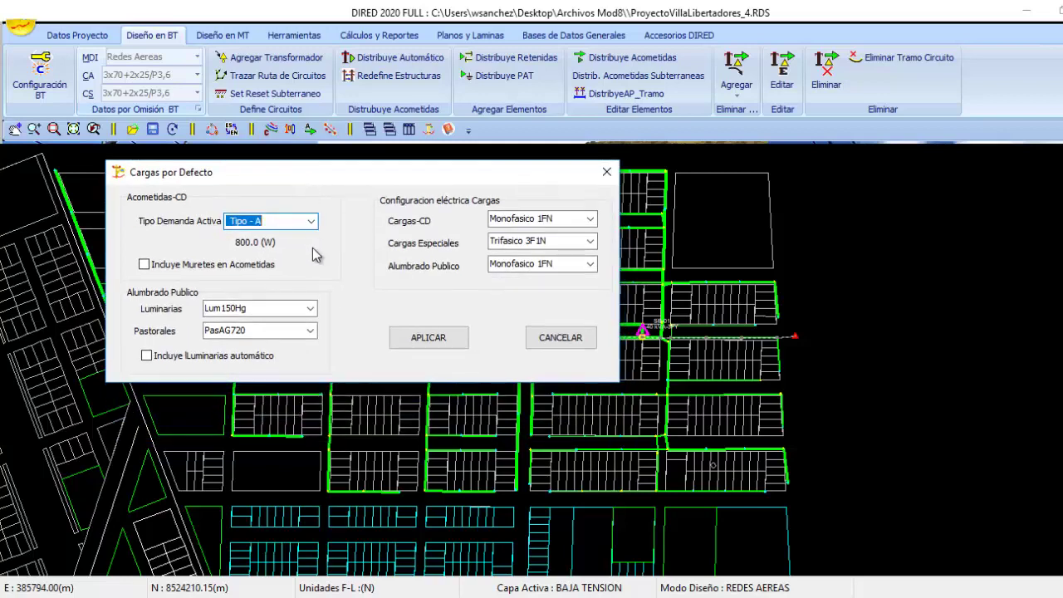
{"action": "left_click", "coordinate": [428, 338]}
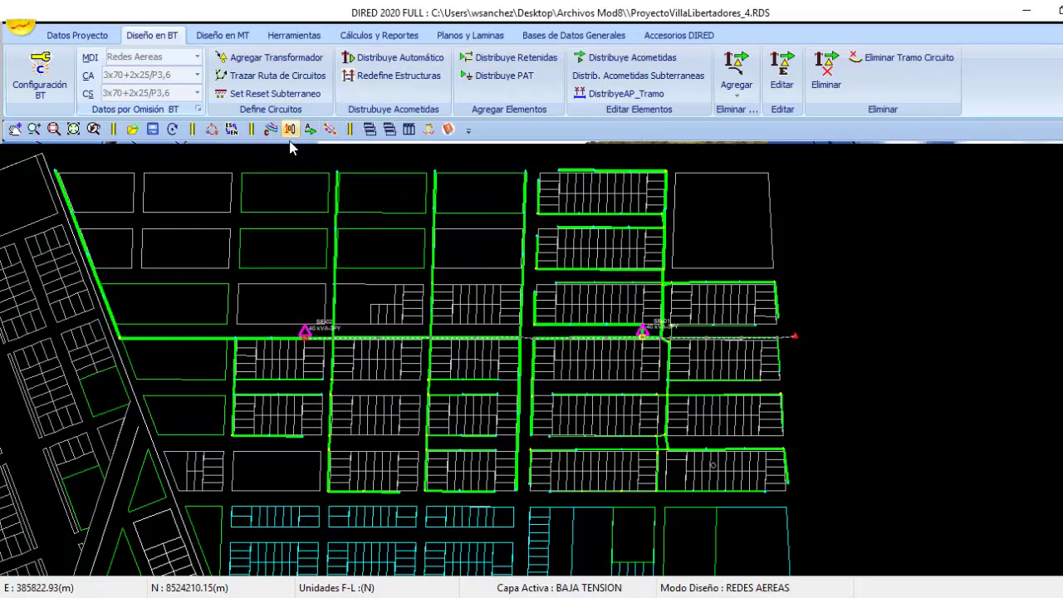
Step: Distribute the service connections automatically from the BT structures to the lots and refresh the drawing
{"action": "left_click", "coordinate": [606, 61]}
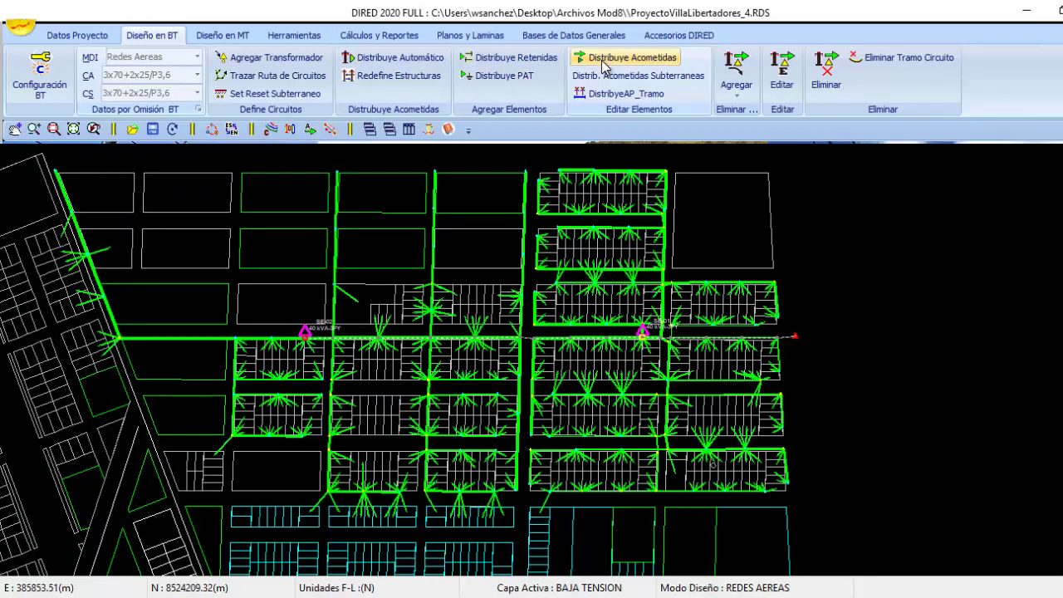
{"action": "scroll", "coordinate": [510, 405], "scroll_direction": "up", "scroll_amount": 4}
{"action": "left_click", "coordinate": [173, 131]}
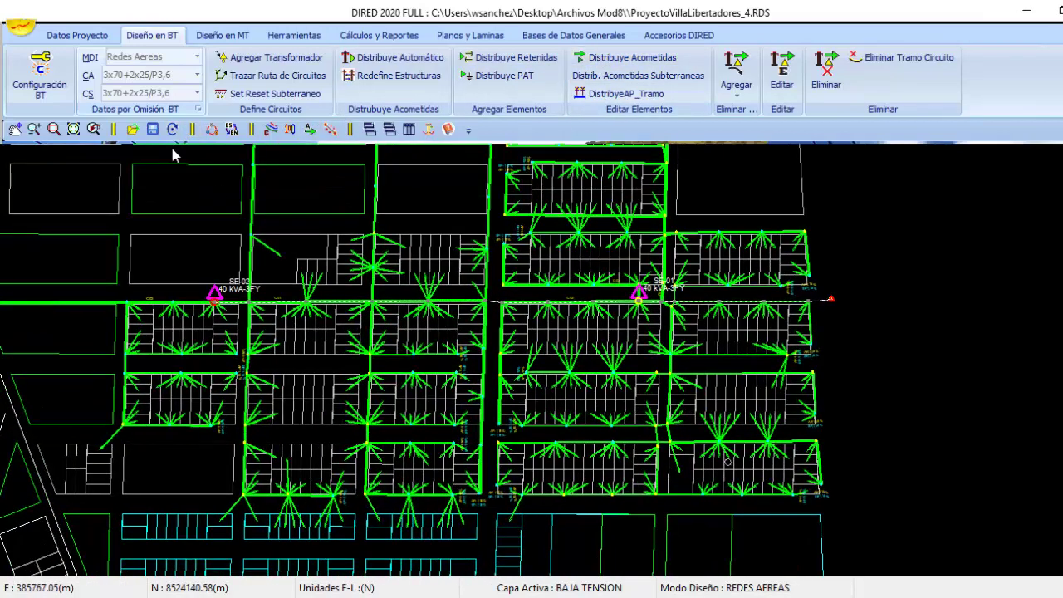
Step: Examine the BT circuits around SE-01 and SE-02, down to the SP and AP voltage-drop labels at the end structures
{"action": "left_click_drag", "start_coordinate": [426, 297], "coordinate": [437, 352]}
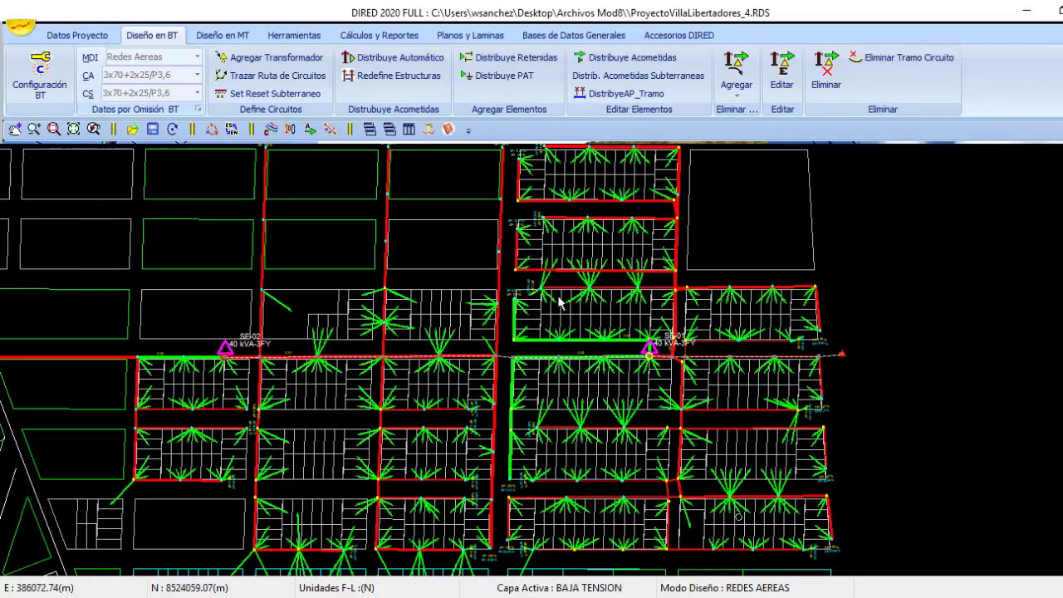
{"action": "scroll", "coordinate": [621, 417], "scroll_direction": "up", "scroll_amount": 3}
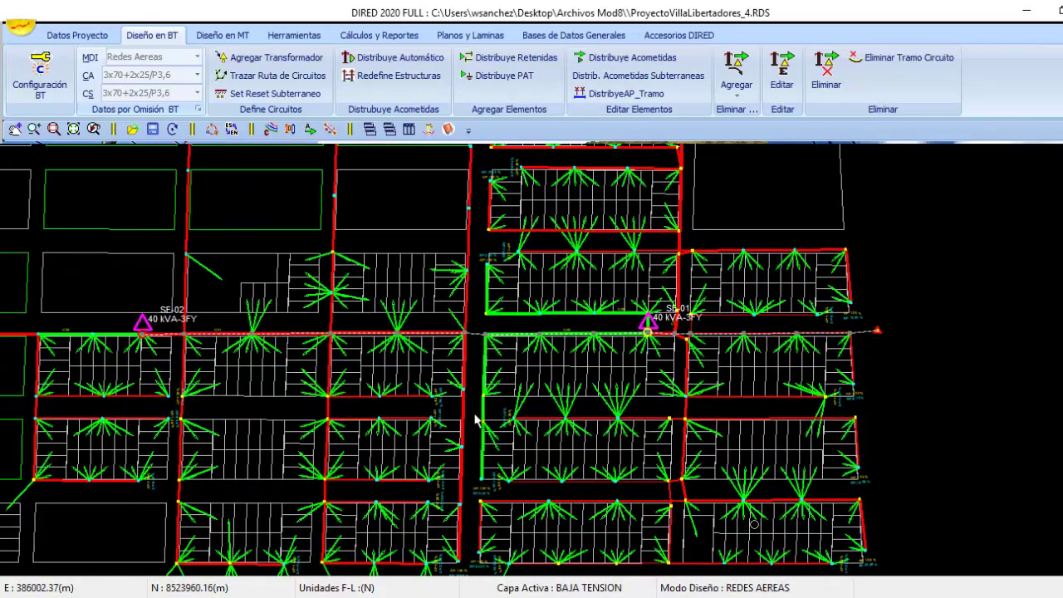
{"action": "scroll", "coordinate": [502, 411], "scroll_direction": "down", "scroll_amount": 3}
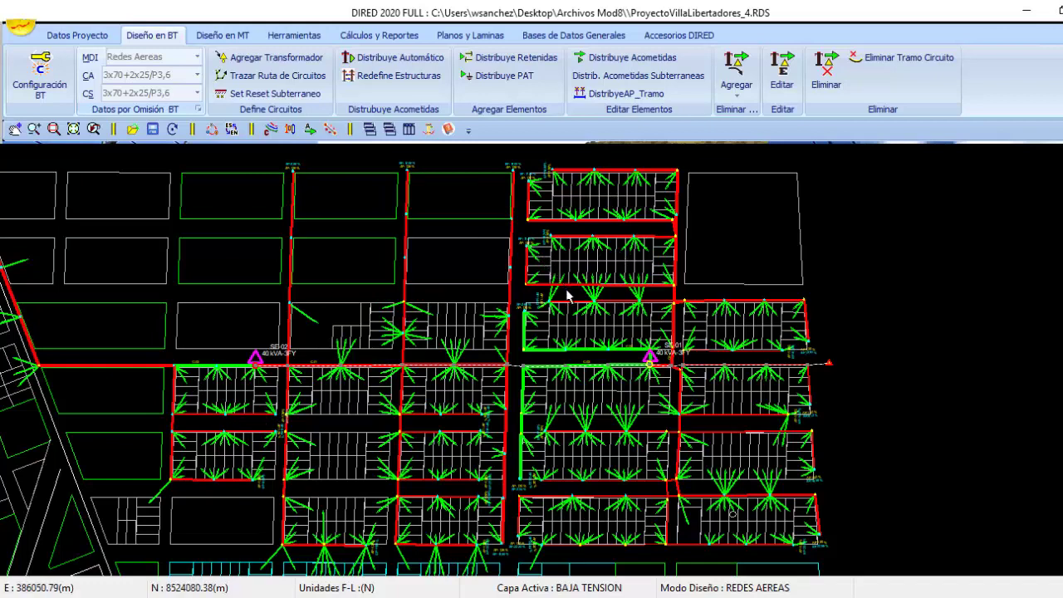
{"action": "scroll", "coordinate": [304, 307], "scroll_direction": "up", "scroll_amount": 5}
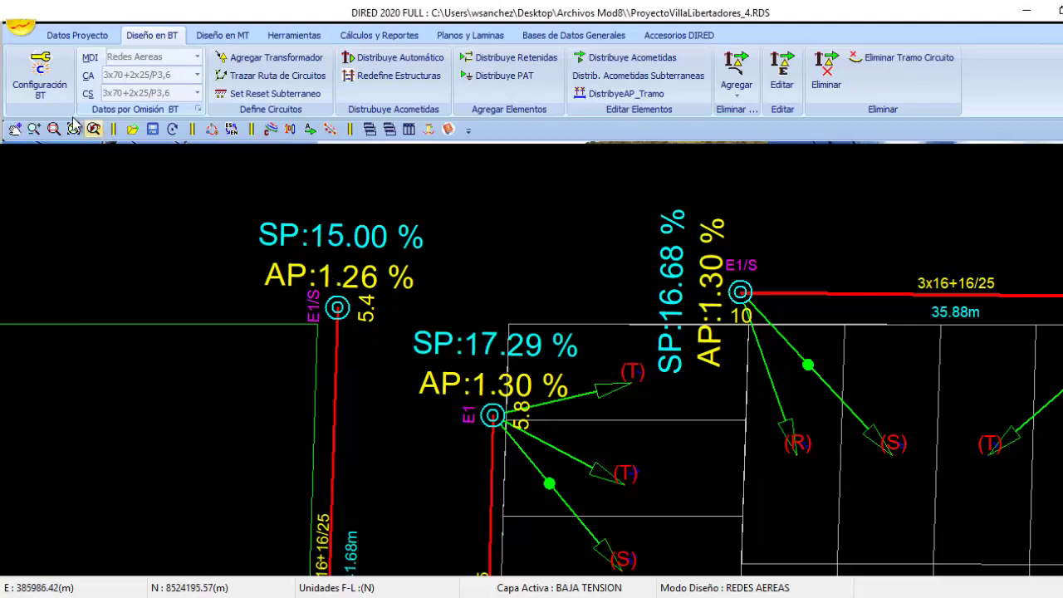
Step: Check the voltage-drop limit (Limite de Caida Tensión) in the BT general configuration and apply the configuration
{"action": "left_click", "coordinate": [51, 88]}
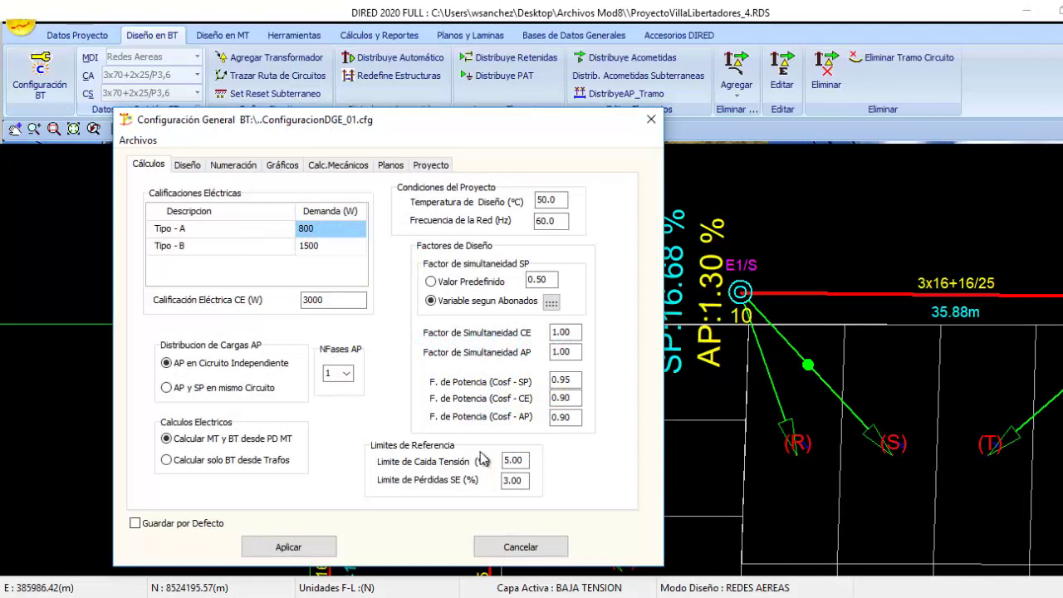
{"action": "left_click_drag", "start_coordinate": [505, 462], "coordinate": [541, 468]}
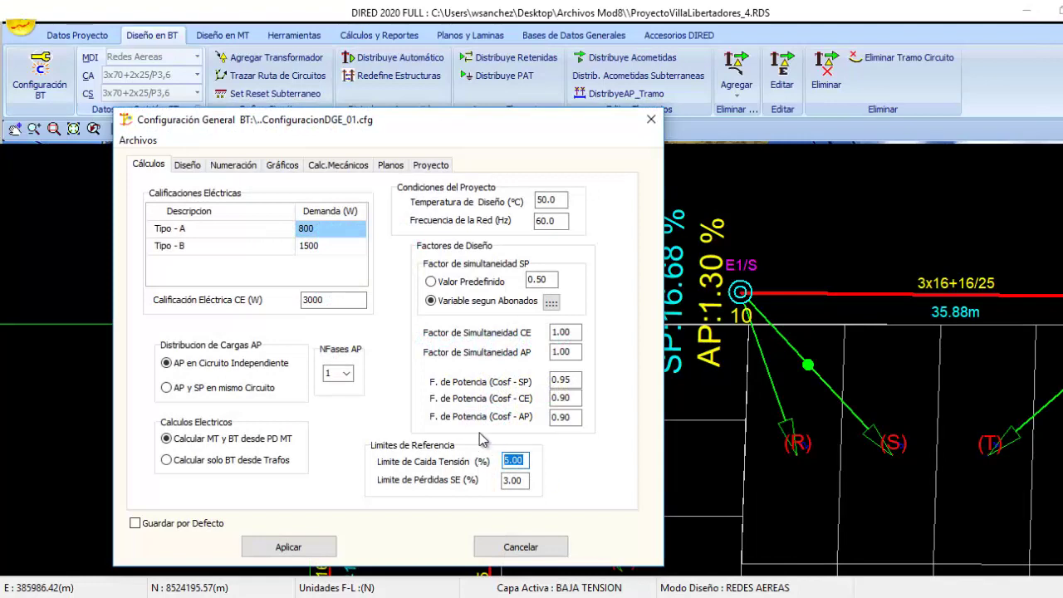
{"action": "left_click", "coordinate": [320, 552]}
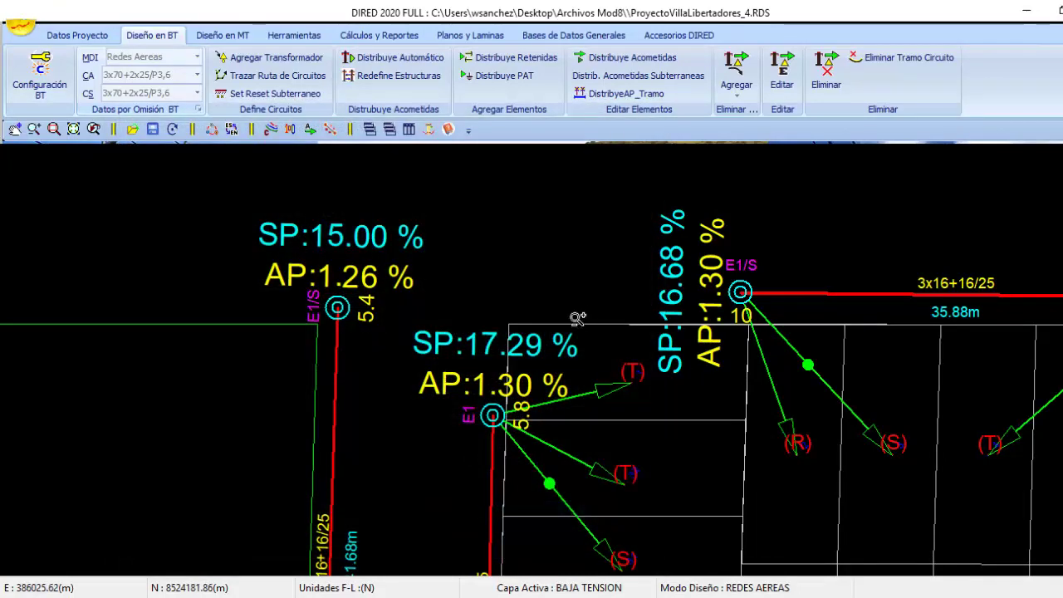
Step: Compare the SP and AP voltage-drop percentages at the end structures of the circuits north of SE-01
{"action": "scroll", "coordinate": [603, 444], "scroll_direction": "down", "scroll_amount": 1}
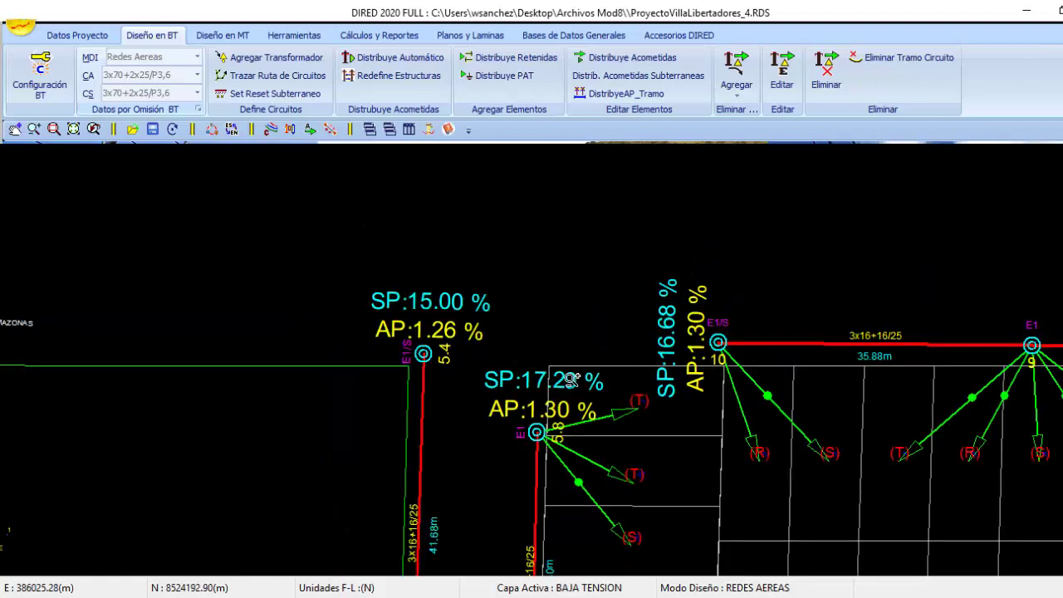
{"action": "scroll", "coordinate": [564, 308], "scroll_direction": "down", "scroll_amount": 1}
{"action": "right_click", "coordinate": [437, 304]}
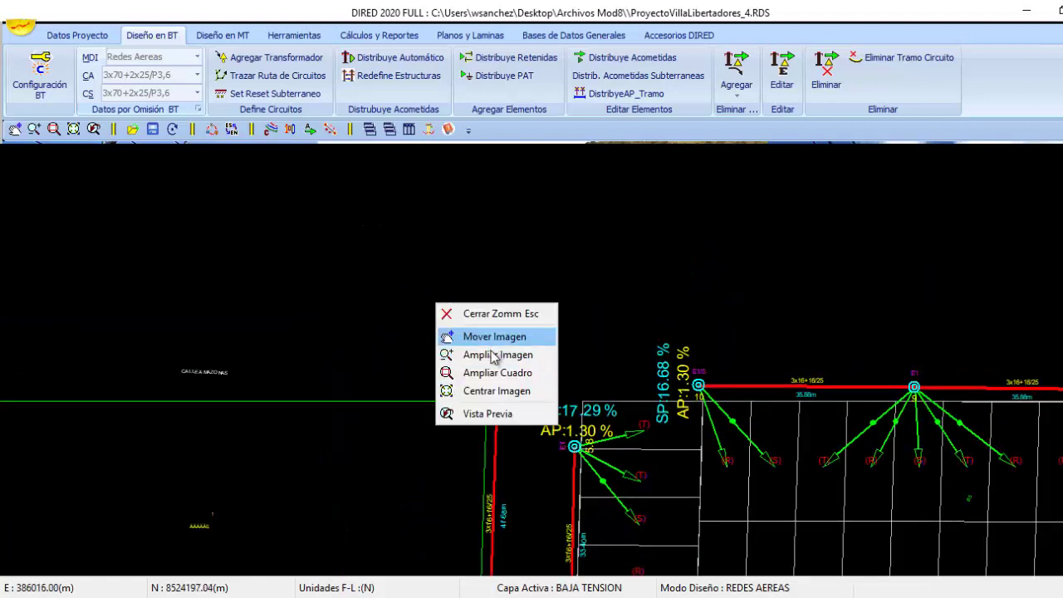
{"action": "left_click", "coordinate": [481, 354]}
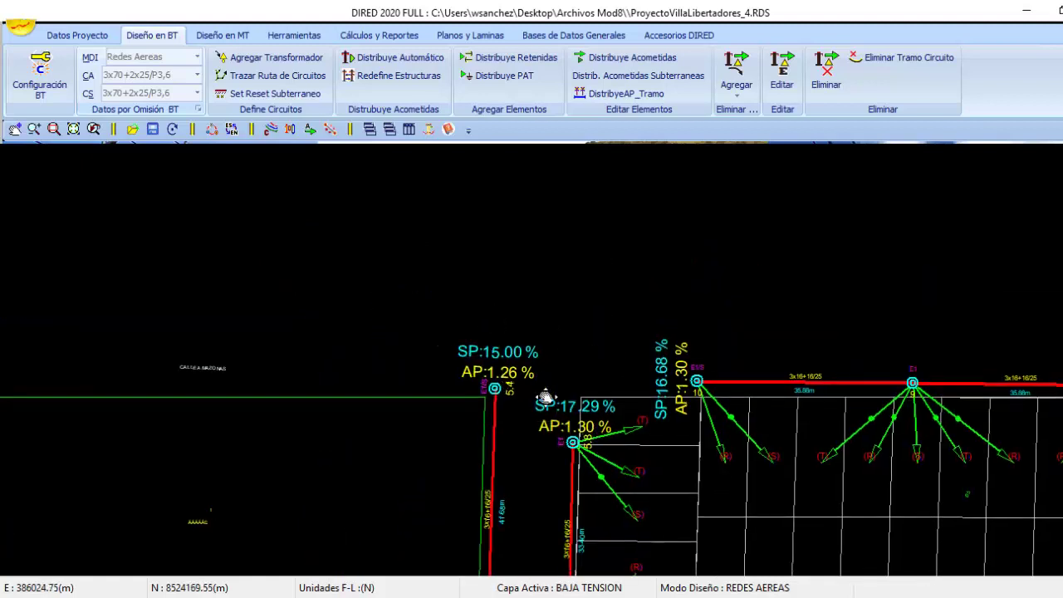
{"action": "left_click_drag", "start_coordinate": [600, 444], "coordinate": [548, 316]}
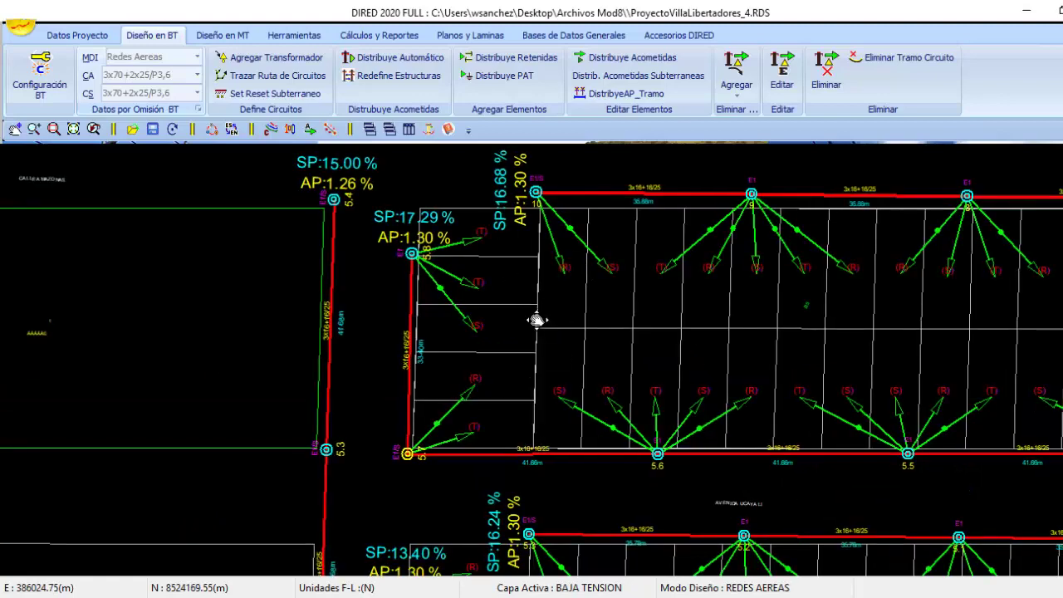
{"action": "left_click_drag", "start_coordinate": [627, 534], "coordinate": [518, 325]}
{"action": "right_click", "coordinate": [516, 325]}
{"action": "left_click", "coordinate": [504, 347]}
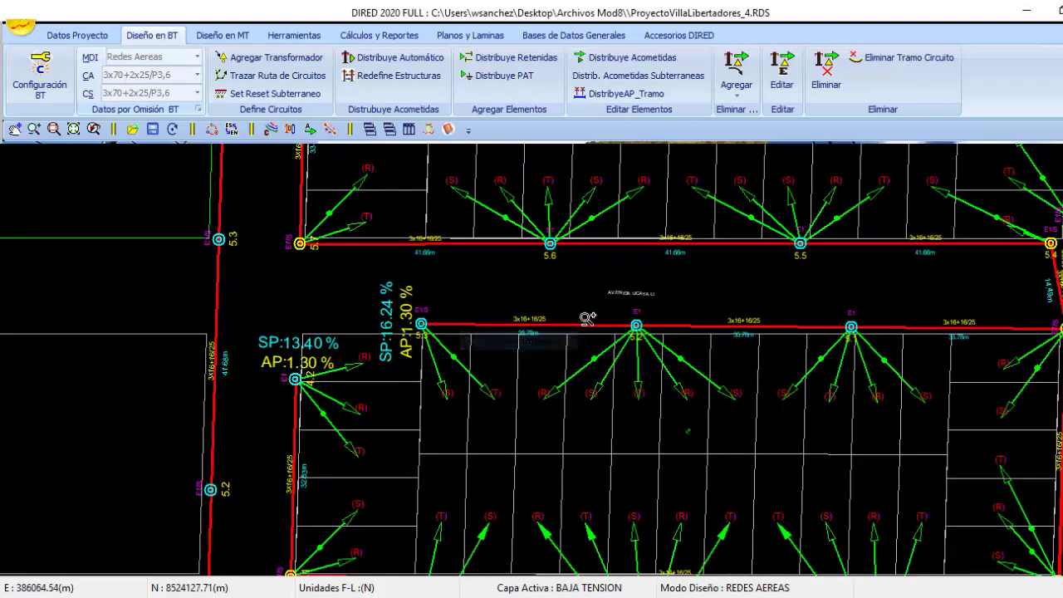
{"action": "left_click_drag", "start_coordinate": [502, 506], "coordinate": [645, 337]}
{"action": "left_click_drag", "start_coordinate": [567, 476], "coordinate": [678, 278]}
{"action": "right_click", "coordinate": [678, 278]}
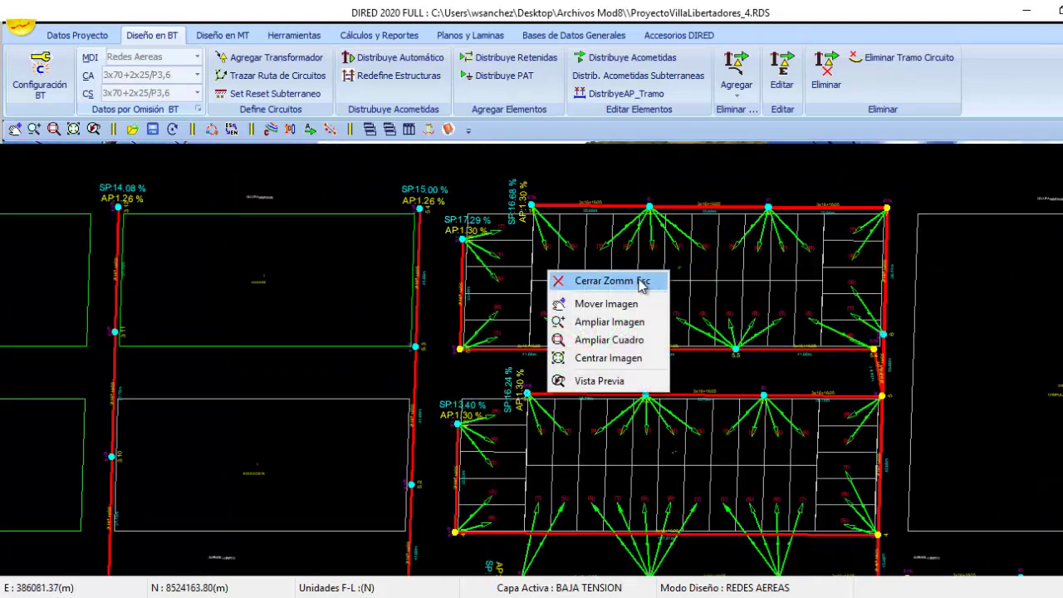
{"action": "left_click", "coordinate": [630, 283]}
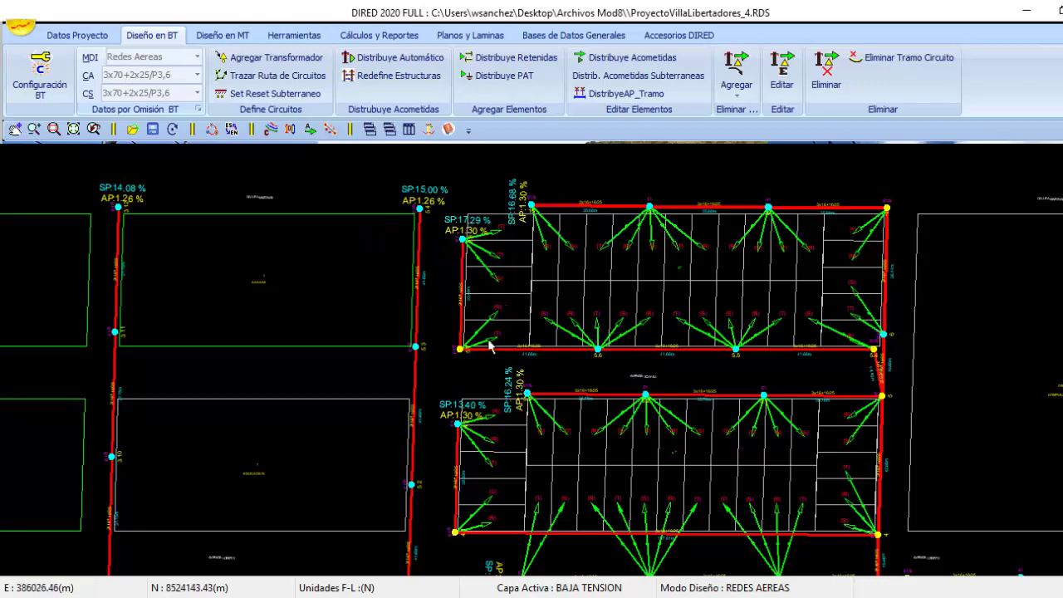
{"action": "scroll", "coordinate": [596, 405], "scroll_direction": "down", "scroll_amount": 4}
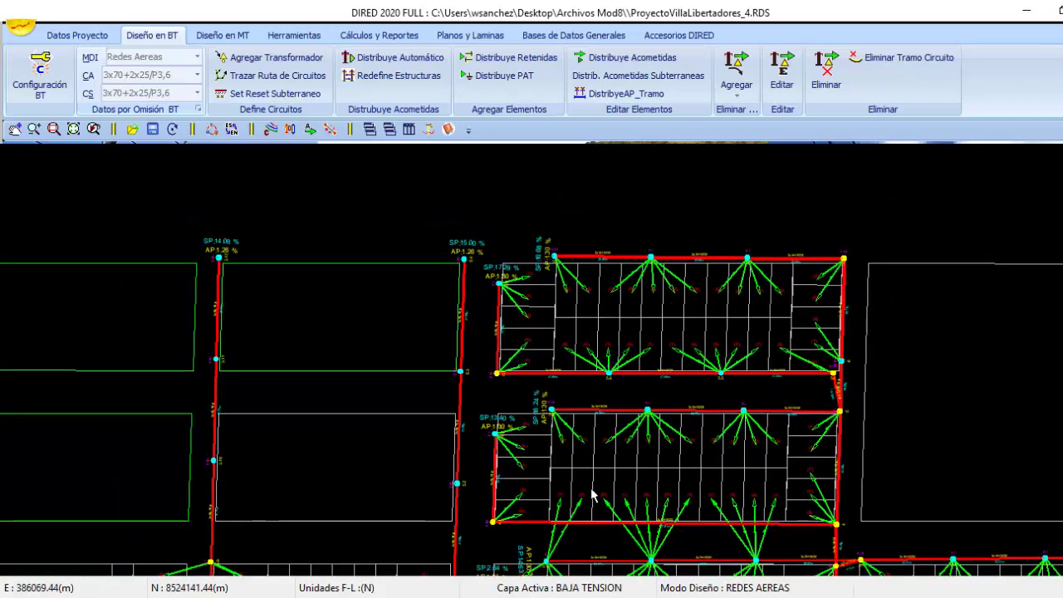
{"action": "scroll", "coordinate": [537, 401], "scroll_direction": "down", "scroll_amount": 3}
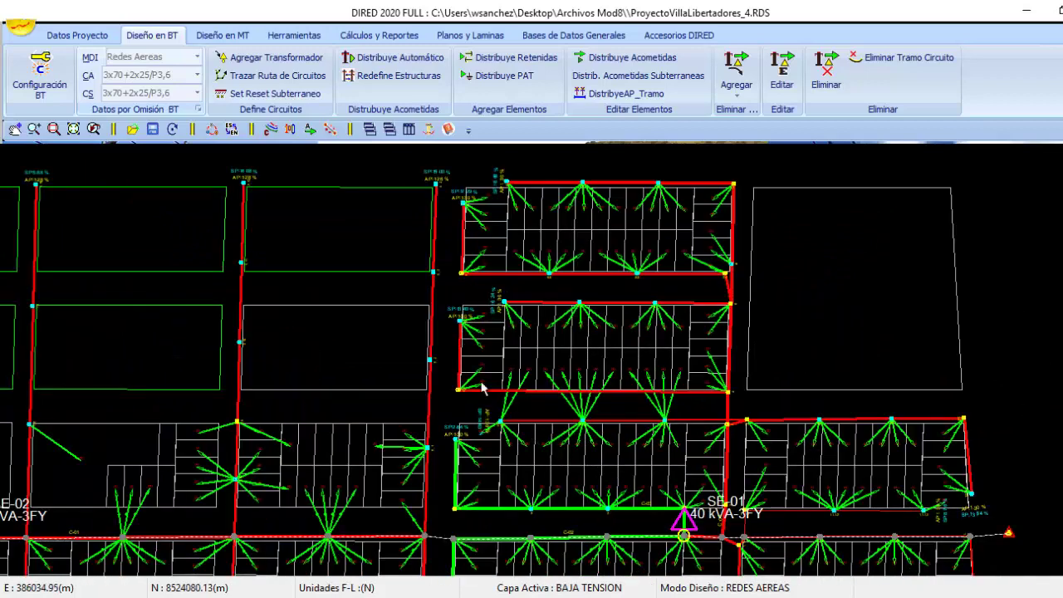